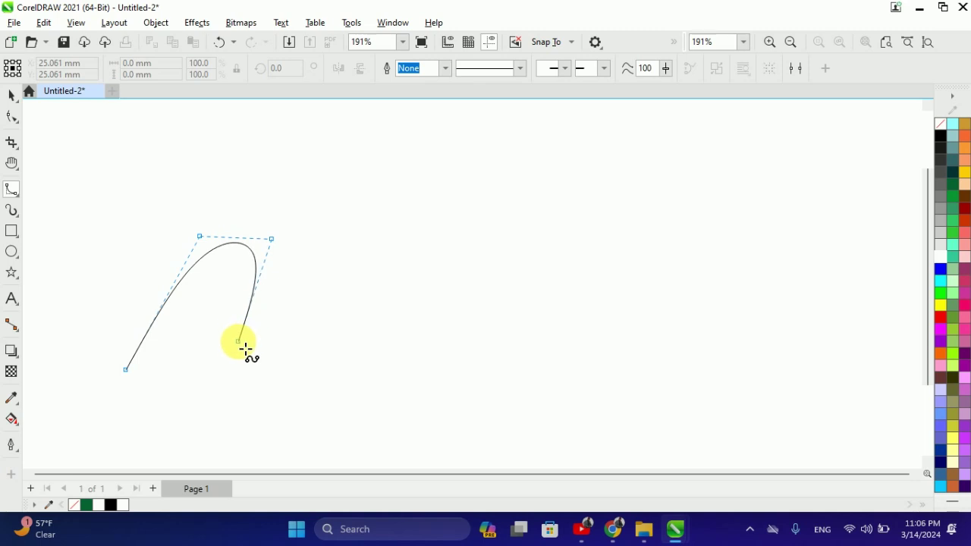
- Continue the B-spline with a tall fold followed by gentle waves, finishing a curve about 123 mm wide and 25 mm high
left_click(234, 361)
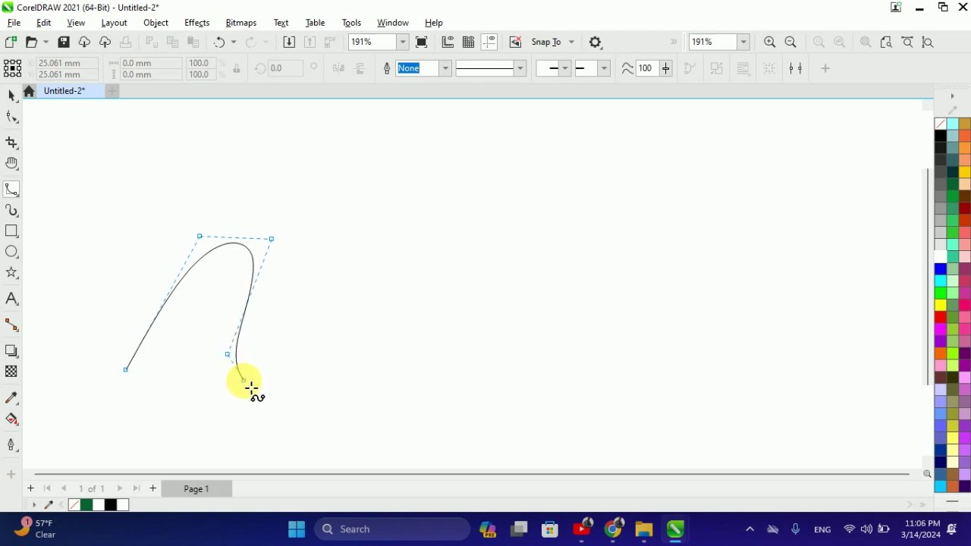
left_click(321, 348)
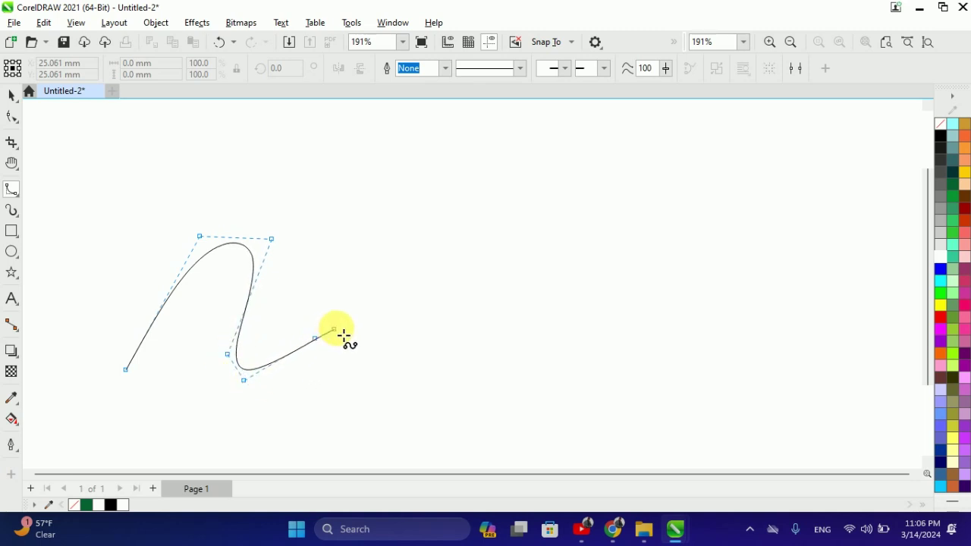
left_click(396, 334)
left_click(479, 383)
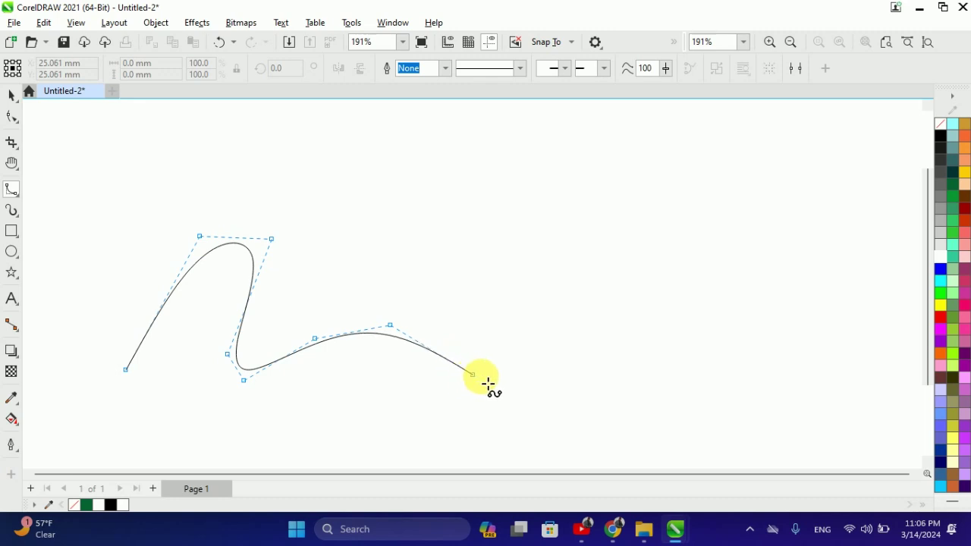
left_click(559, 362)
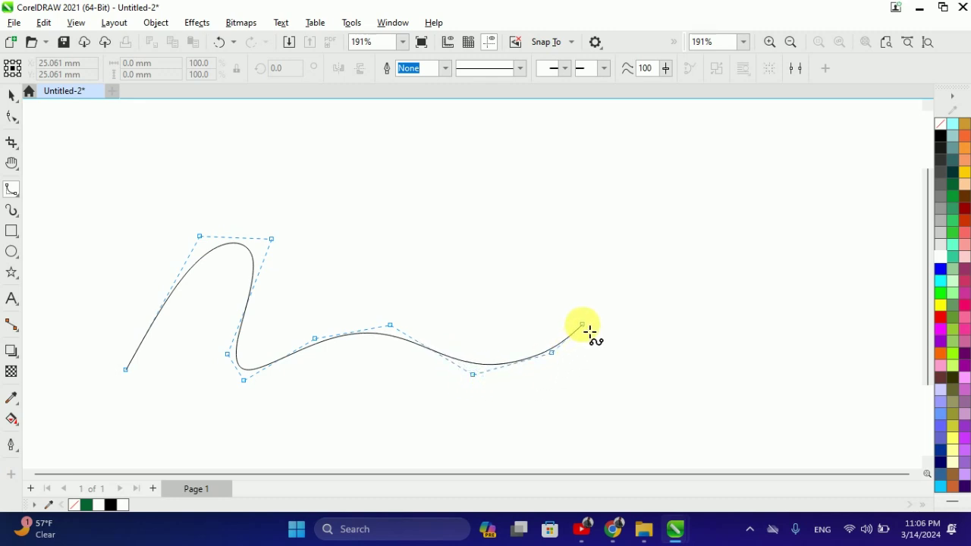
left_click(603, 337)
left_click(655, 357)
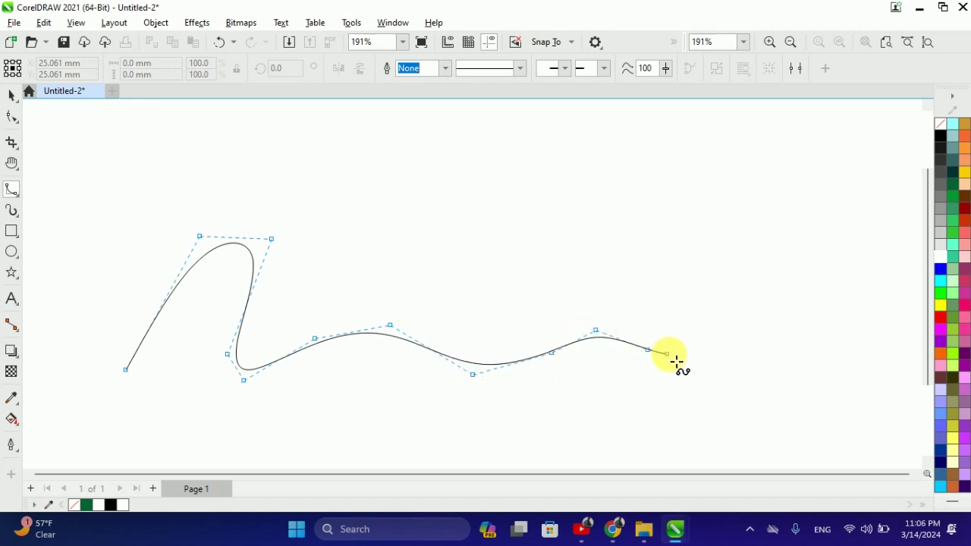
double_click(765, 308)
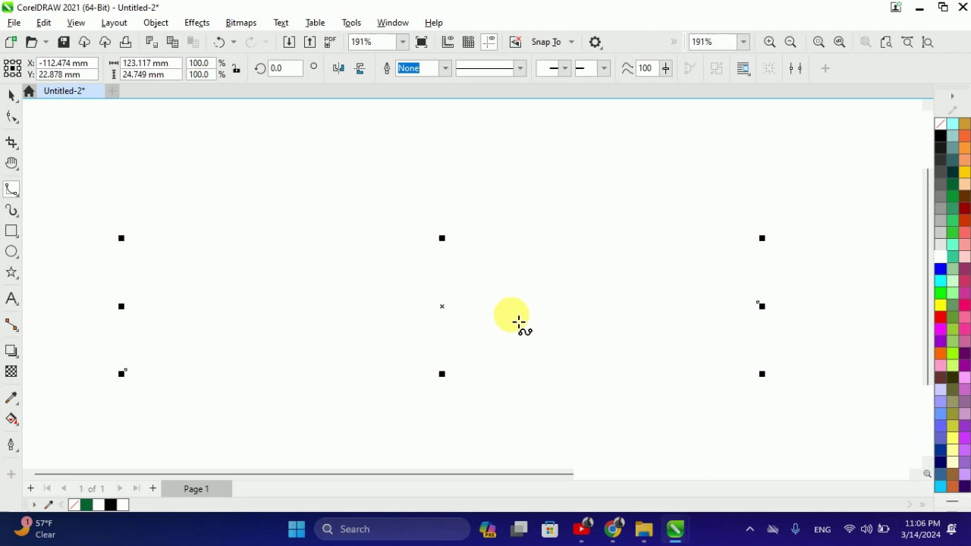
- Set the wavy curve's outline colour to black
right_click(940, 139)
left_click(919, 152)
right_click(941, 133)
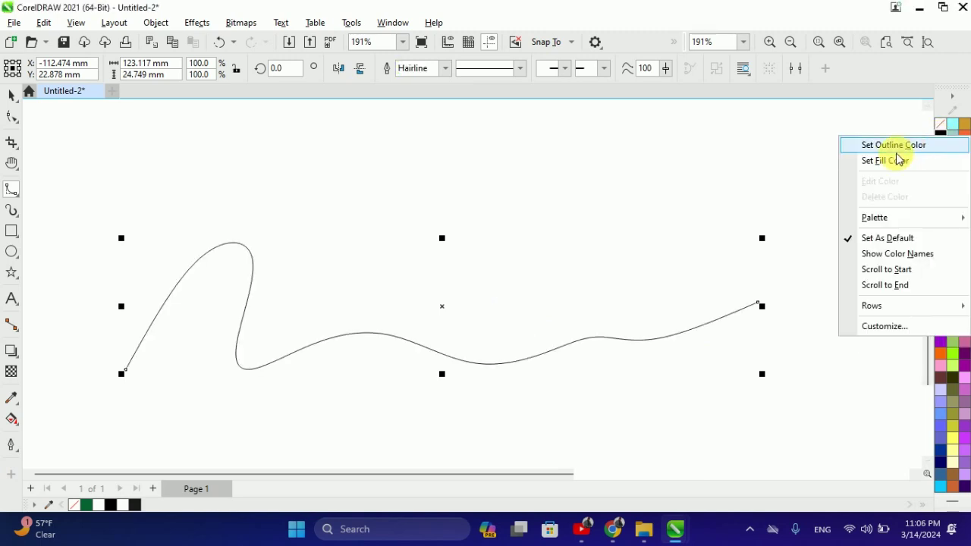
left_click(906, 149)
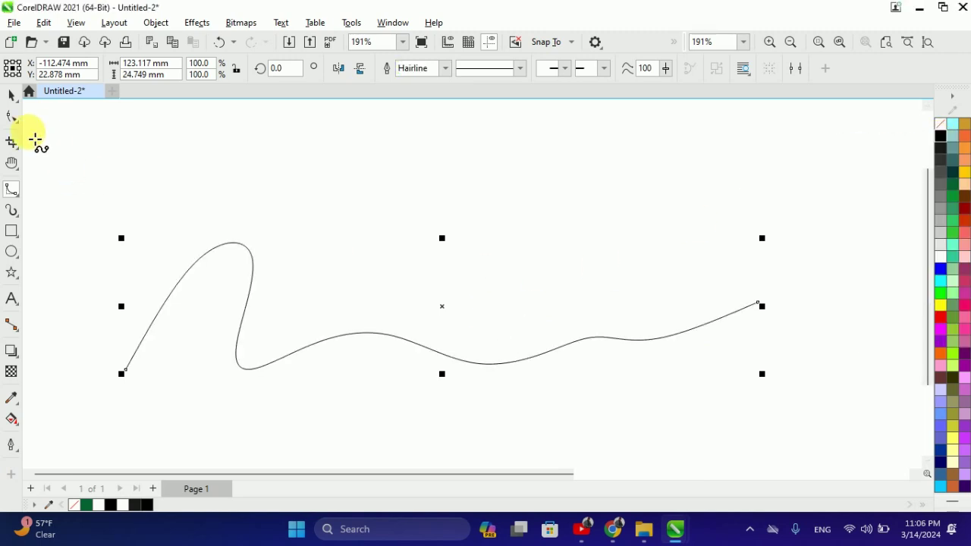
- Reshape the curve's fold and first wave by moving their B-spline control points, widening the fold and deepening the trough
left_click(15, 121)
left_click(45, 116)
scroll(369, 213, "down", 1)
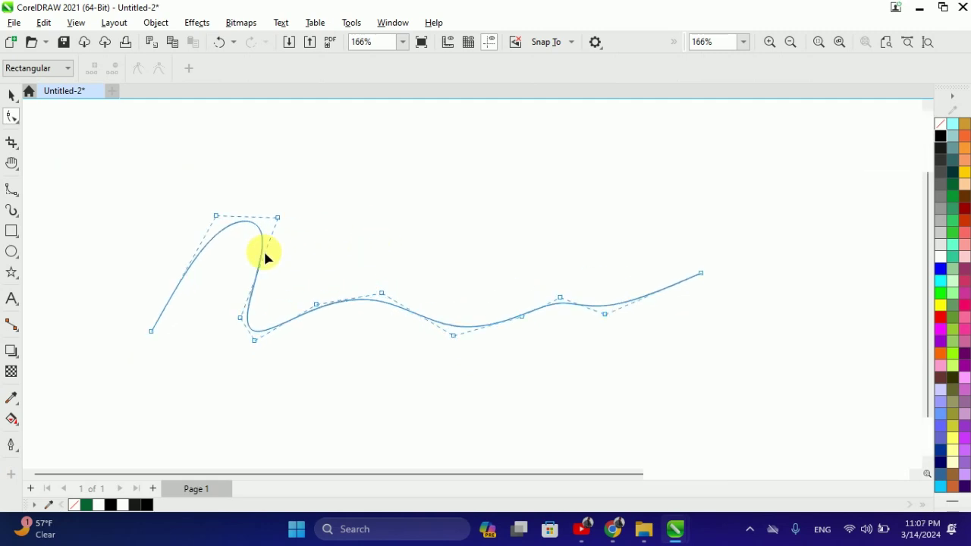
left_click_drag(277, 218, 290, 227)
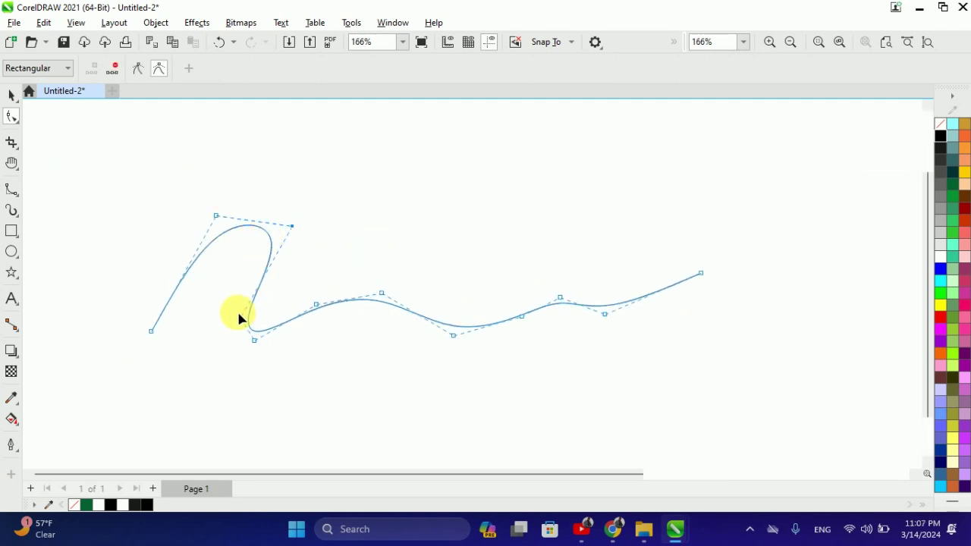
left_click_drag(240, 319, 238, 313)
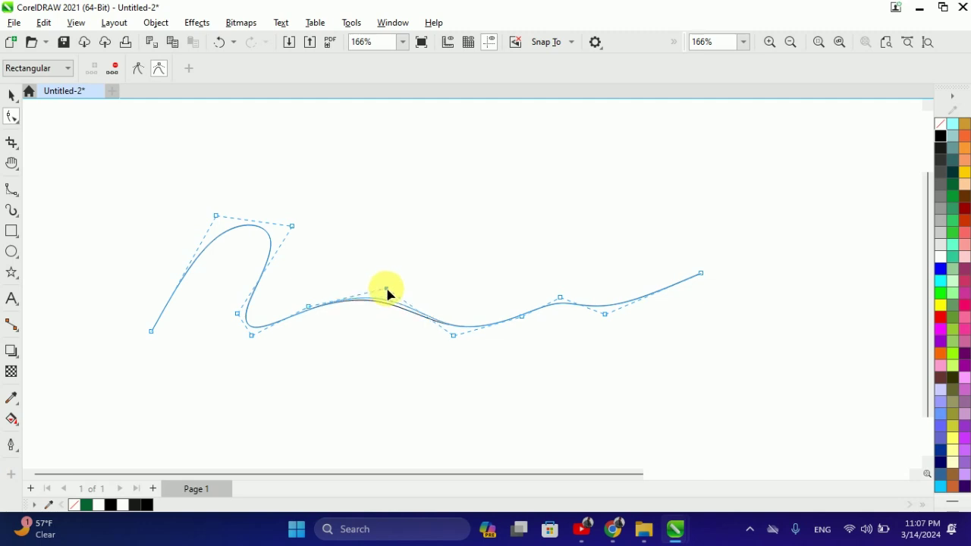
left_click_drag(450, 342, 431, 359)
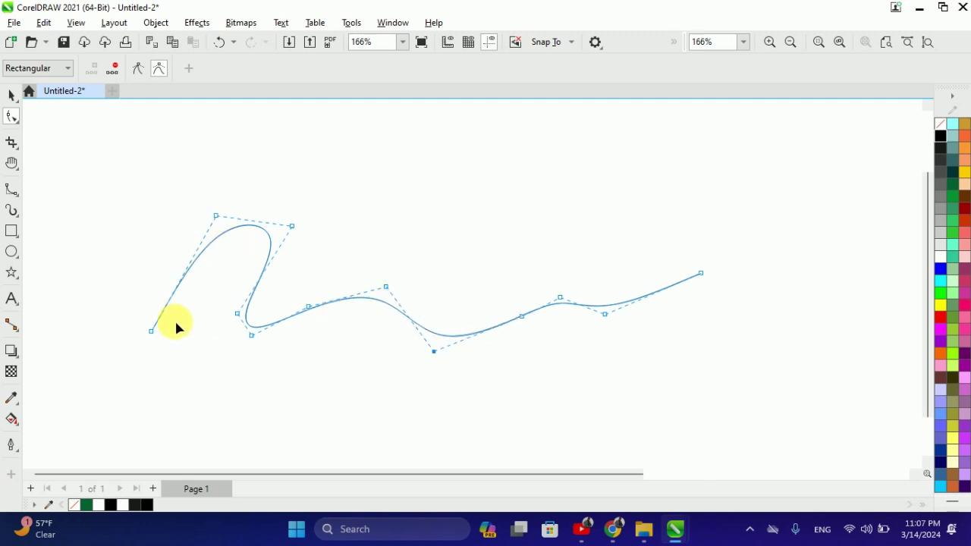
- Extend the curve's left end outward, raise its first peak and adjust the control points of the last wave
left_click_drag(146, 331, 125, 330)
left_click_drag(216, 216, 238, 188)
mouse_move(289, 227)
left_mouse_down()
mouse_move(281, 245)
mouse_move(275, 235)
left_mouse_up()
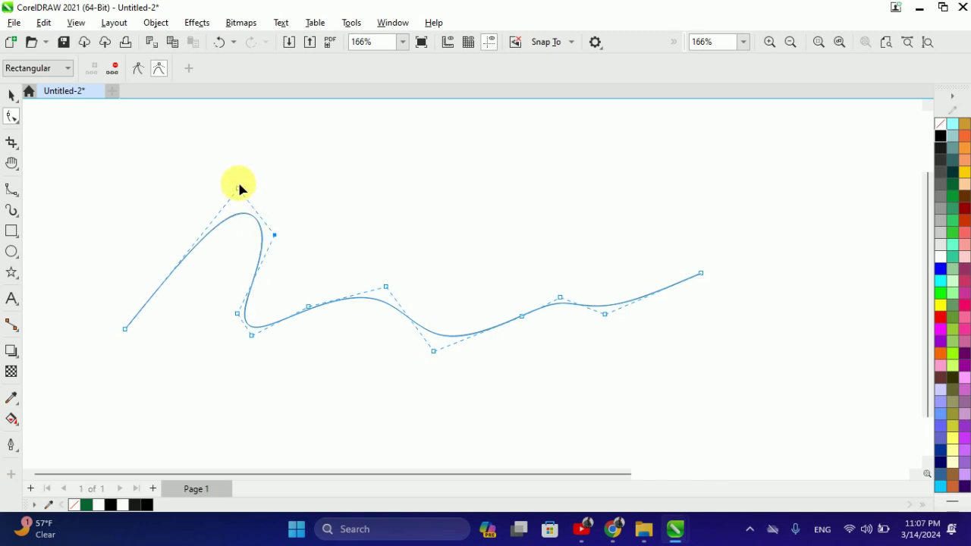
left_click_drag(237, 186, 236, 179)
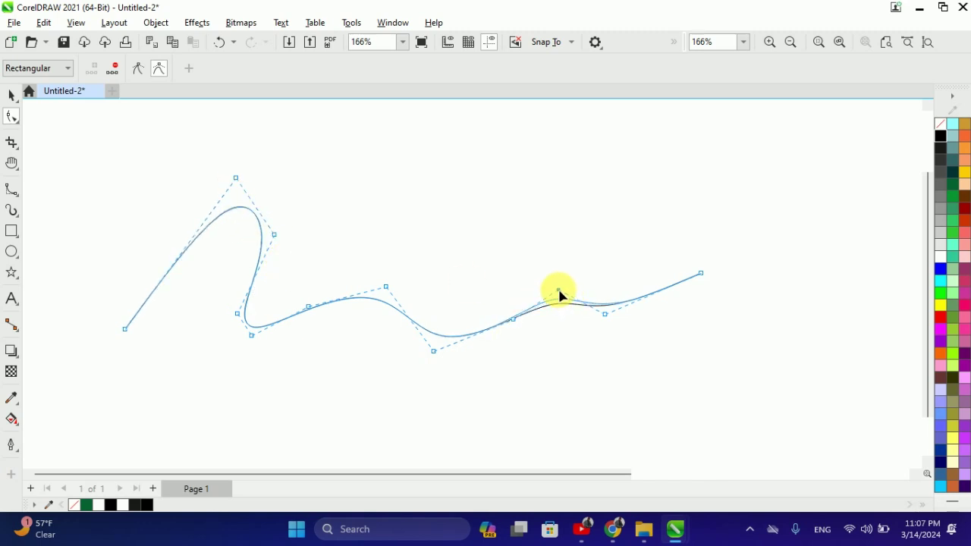
left_click_drag(559, 291, 558, 290)
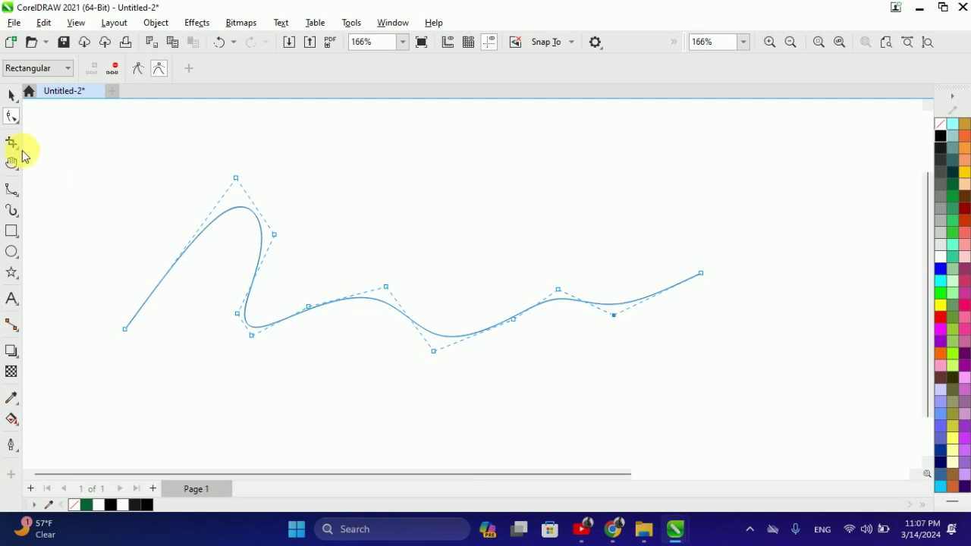
- Reposition the curve, place a copy slightly above and left, and repeat the duplication to make five evenly spaced parallel curves
left_click(15, 96)
mouse_move(412, 274)
left_mouse_down()
mouse_move(453, 288)
mouse_move(466, 308)
left_mouse_up()
left_click_drag(192, 372, 171, 356)
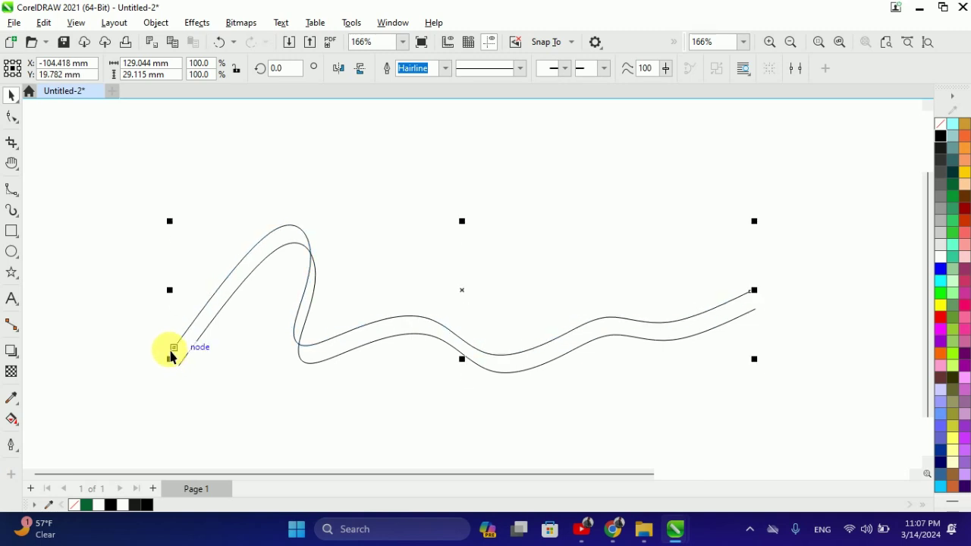
key("ctrl+d")
key("ctrl+d")
key("ctrl+d")
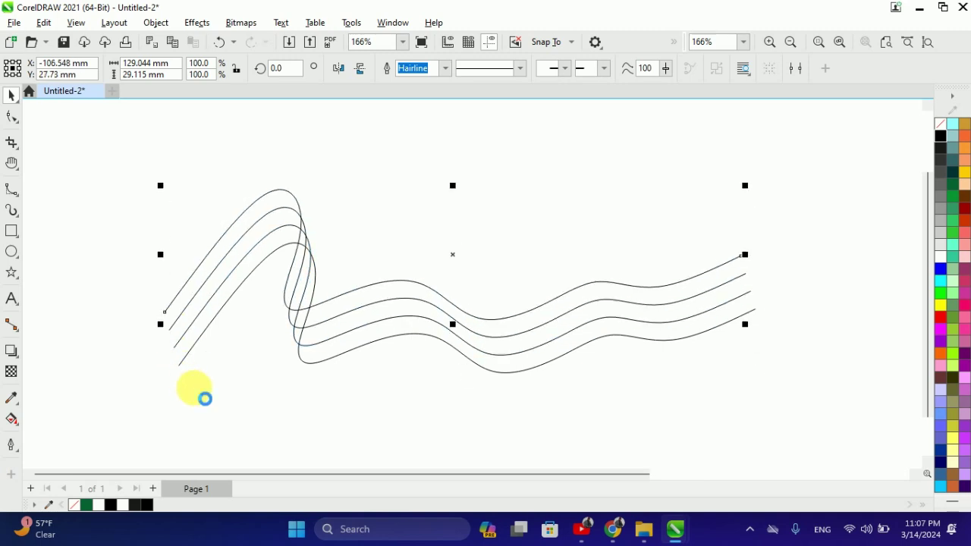
scroll(309, 375, "down", 1)
scroll(328, 368, "up", 1)
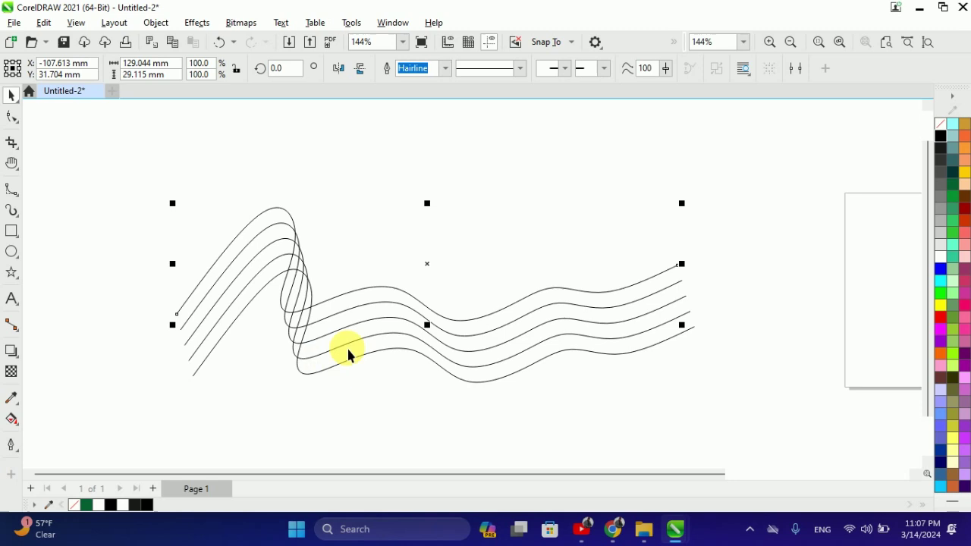
left_click(424, 424)
scroll(408, 347, "up", 1)
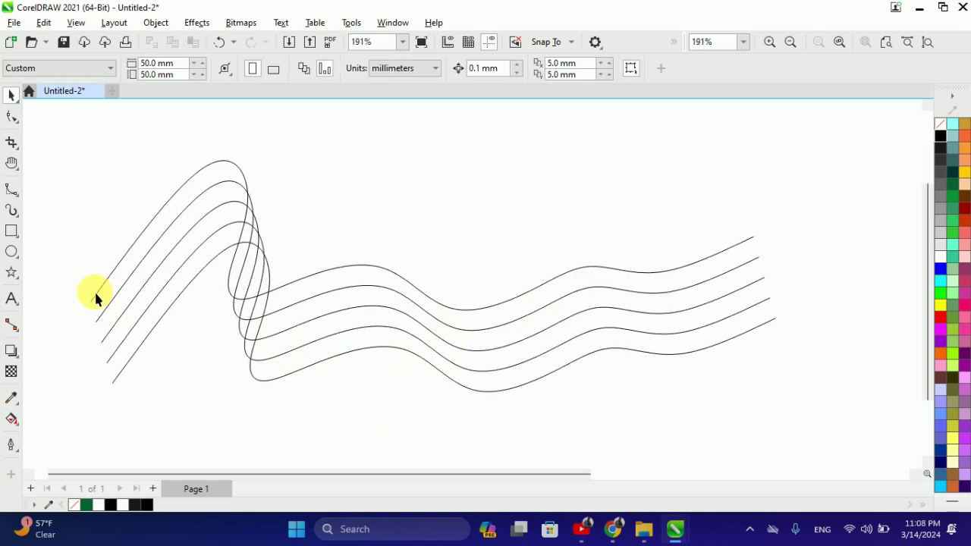
- Draw a vertical Freehand line about 35 mm tall across the curves' left ends and place a copy across their right ends
left_click(16, 201)
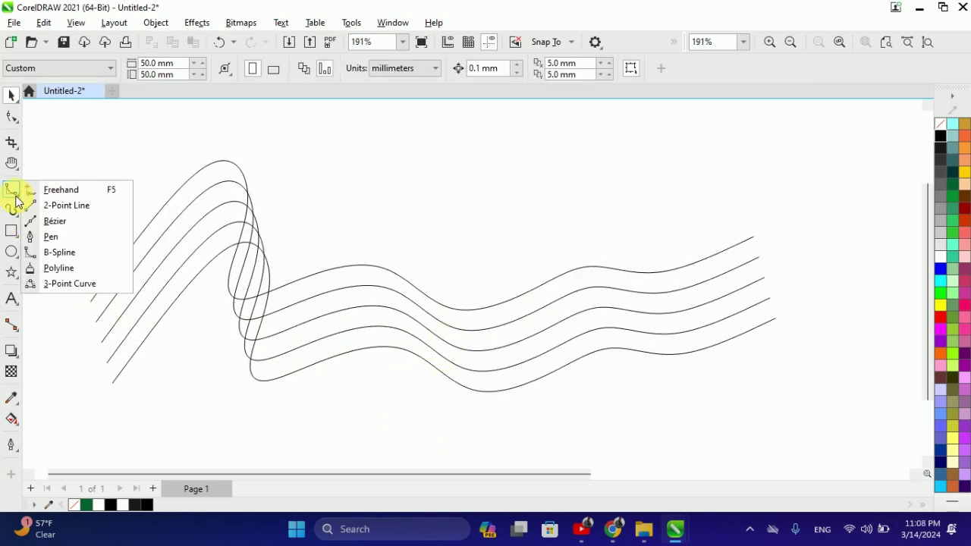
left_click(55, 192)
left_click(114, 382)
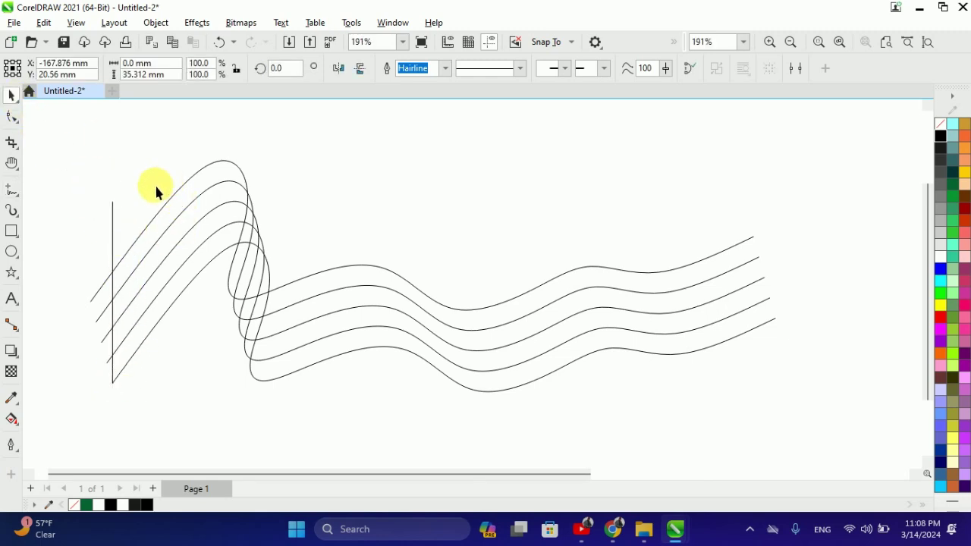
key("Escape")
left_click_drag(114, 218, 755, 242)
left_click(570, 193)
scroll(562, 204, "down", 2)
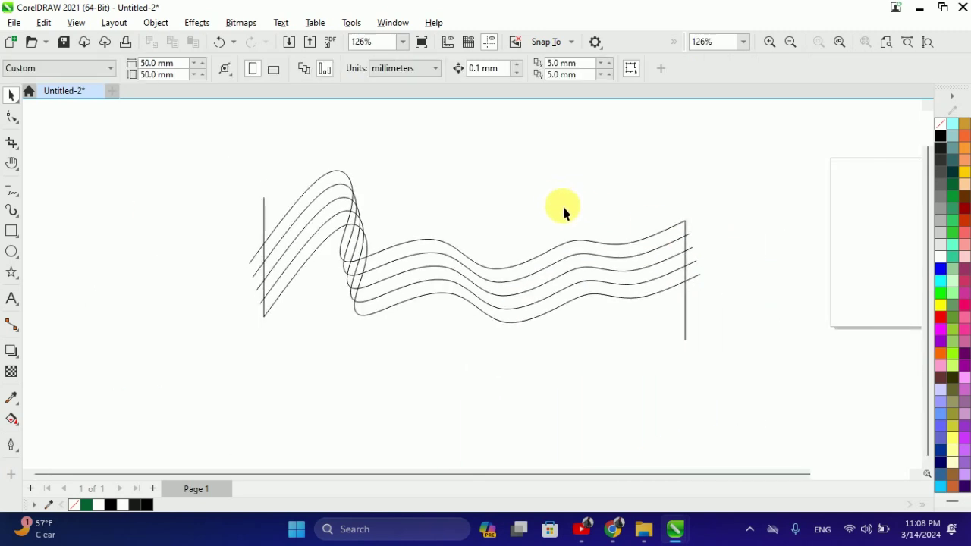
scroll(553, 251, "up", 1)
scroll(523, 270, "down", 1)
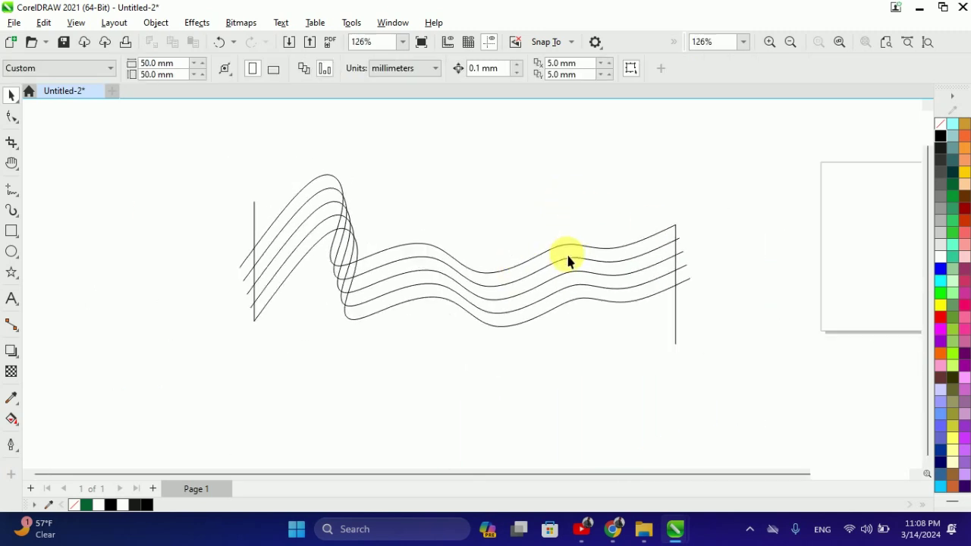
- Draw a slanted straight line about 29 mm high along the fold's right side and place a copy along its left side
scroll(347, 217, "up", 3)
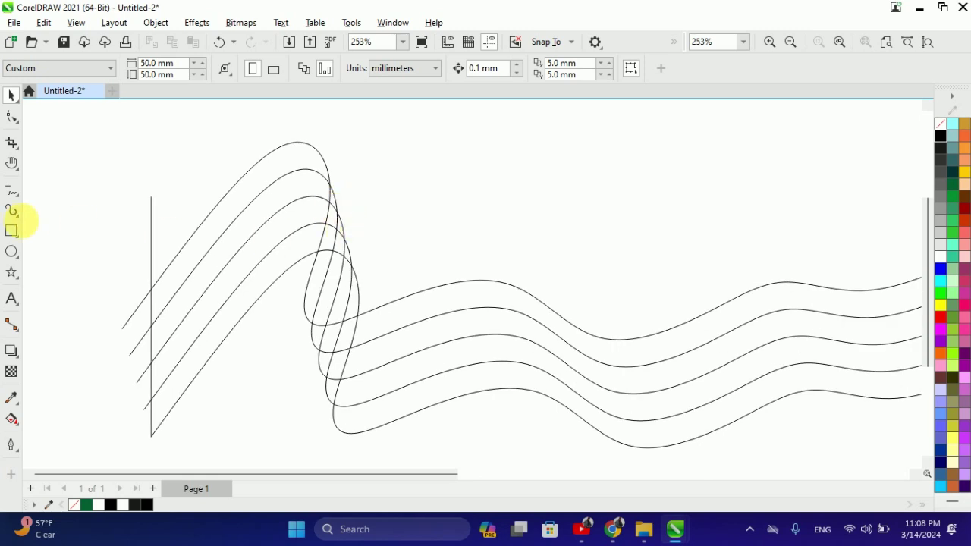
left_click(11, 194)
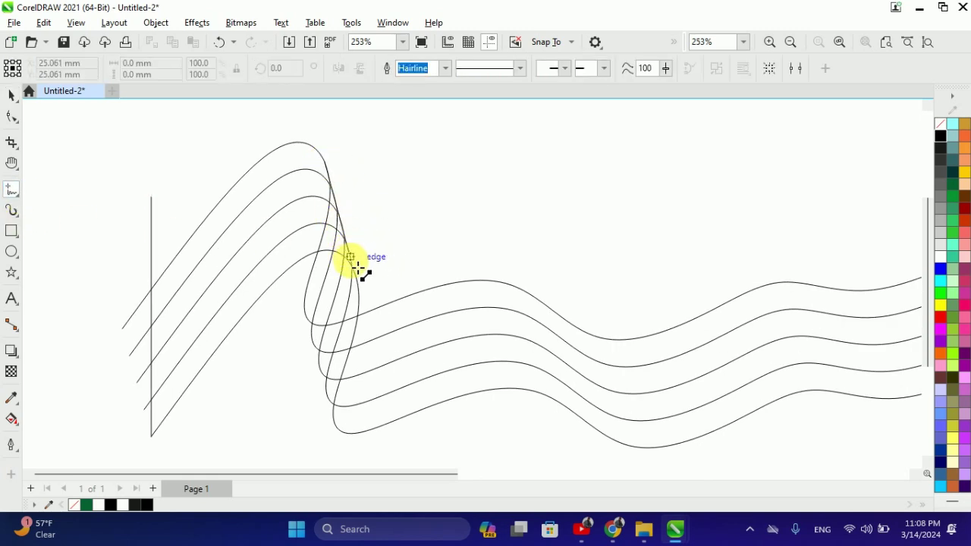
left_click(372, 316)
left_click(379, 358)
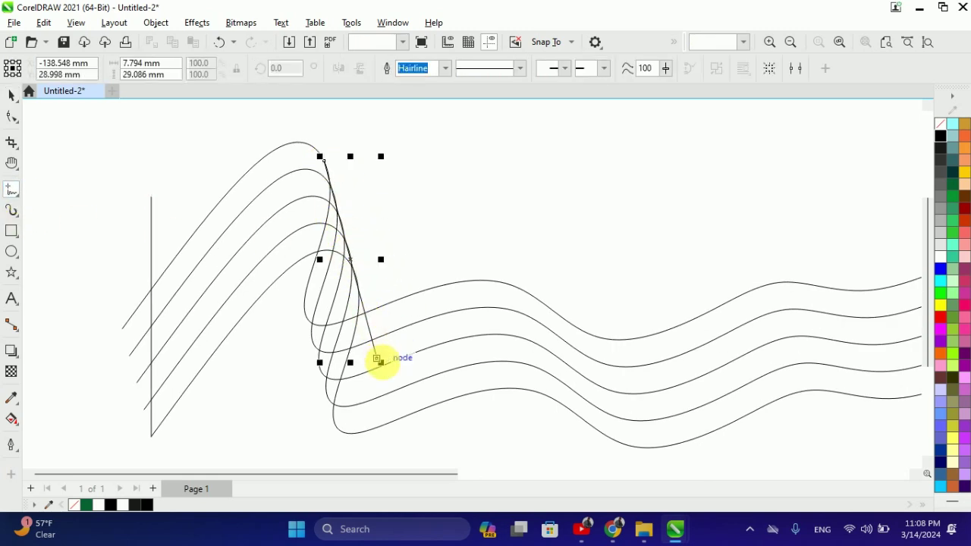
key("space")
left_click_drag(353, 260, 325, 351)
scroll(347, 290, "down", 1)
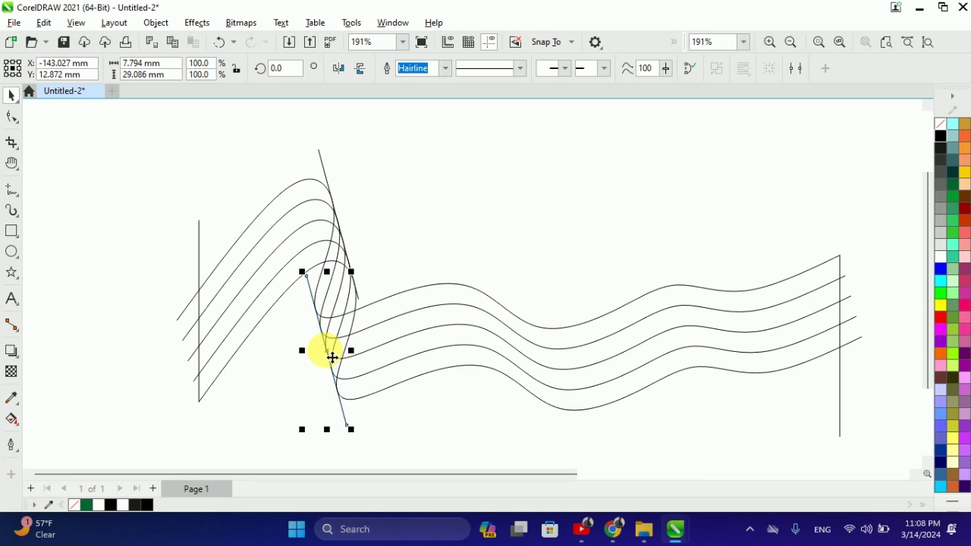
left_click(267, 385)
scroll(356, 352, "down", 1)
left_click(354, 353)
scroll(358, 356, "up", 1)
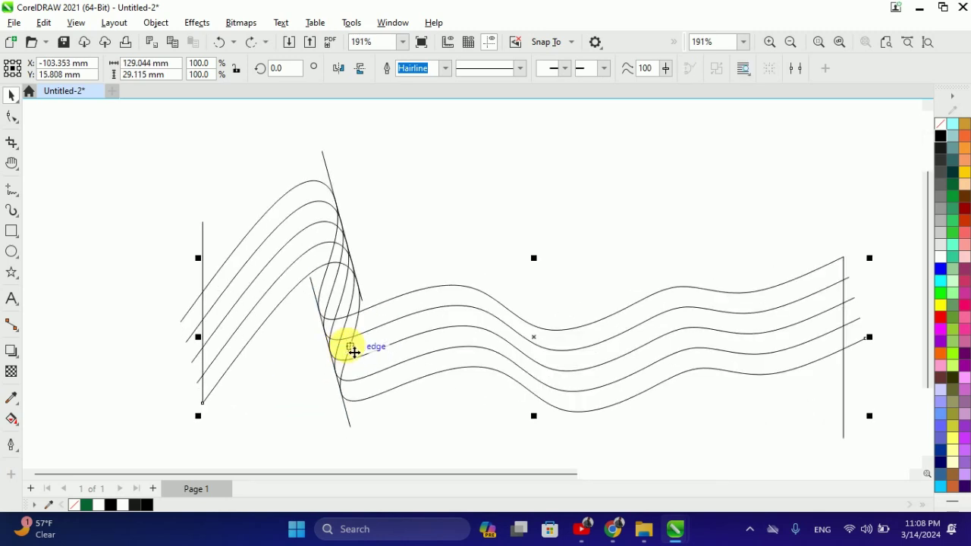
scroll(348, 313, "down", 1)
left_click(483, 198)
scroll(379, 281, "down", 1)
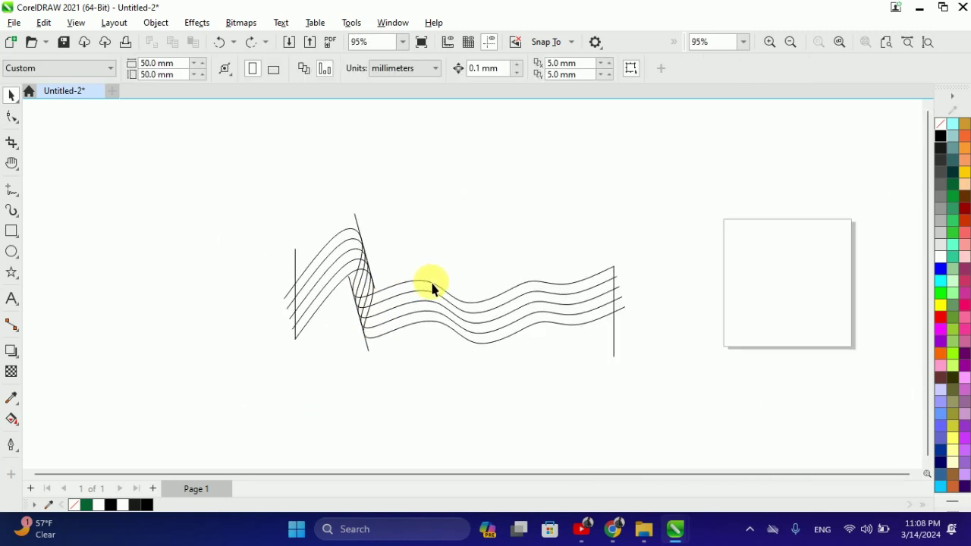
- Stretch the right vertical line upward to about 40.8 mm and the left vertical line downward to about 41.4 mm
left_click_drag(265, 322, 266, 322)
left_click(613, 354)
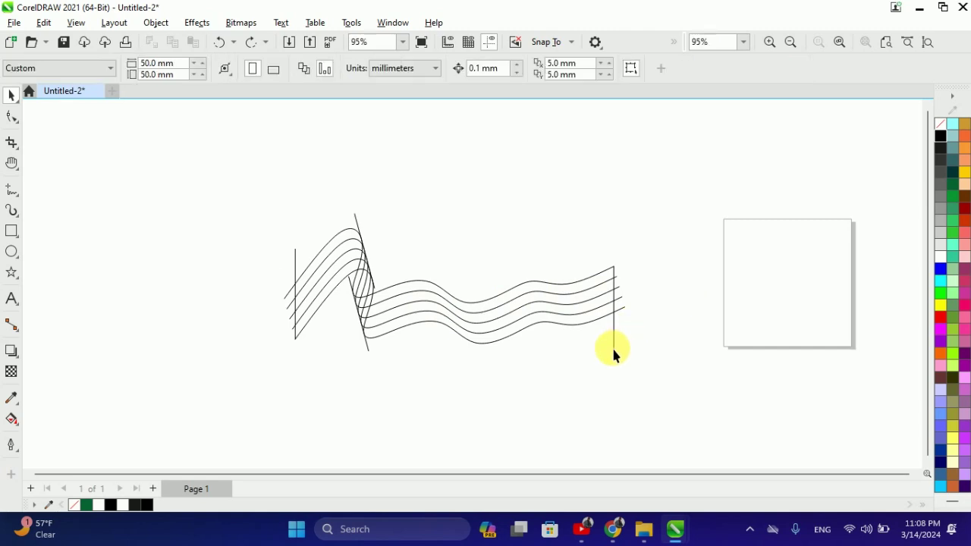
left_click(618, 262)
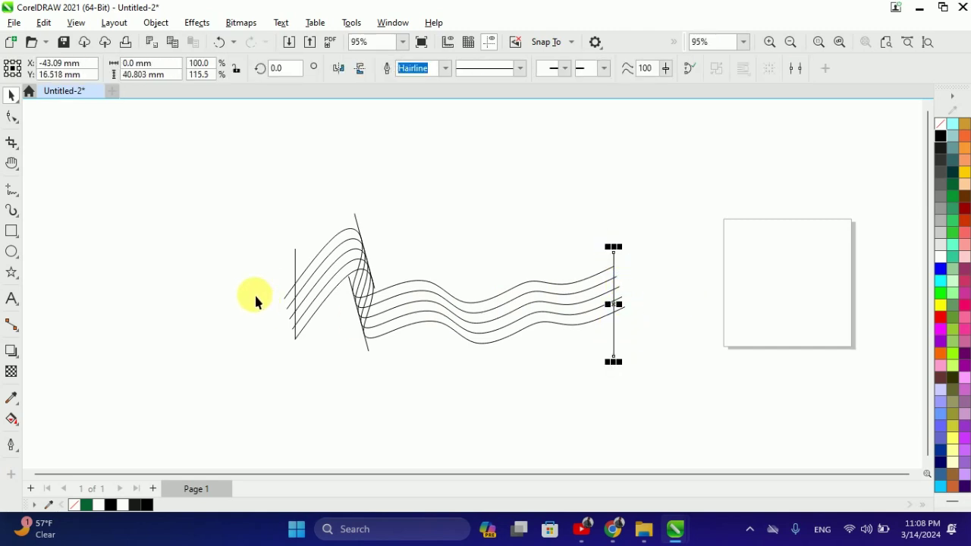
left_click(297, 288)
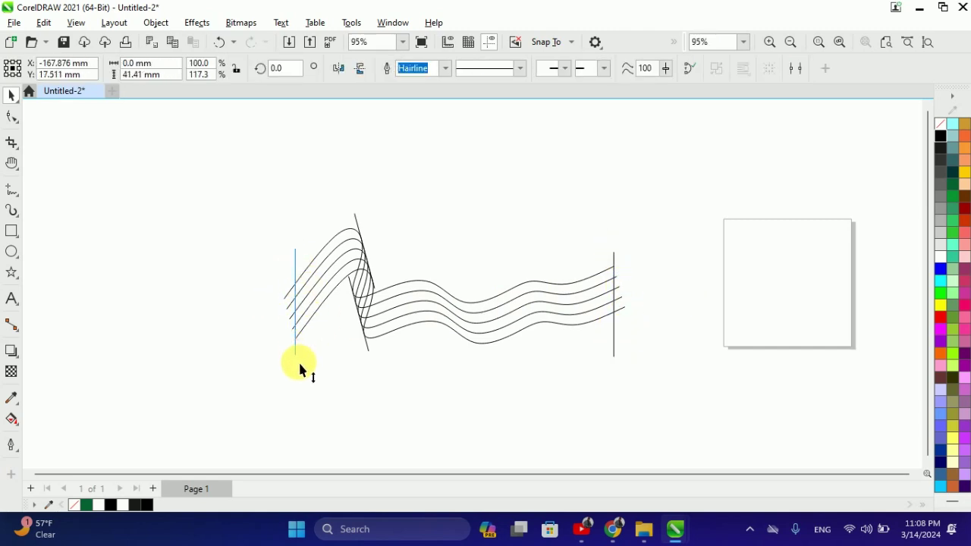
- Select all the curves and straight lines and check their outline width
left_click_drag(266, 391, 273, 385)
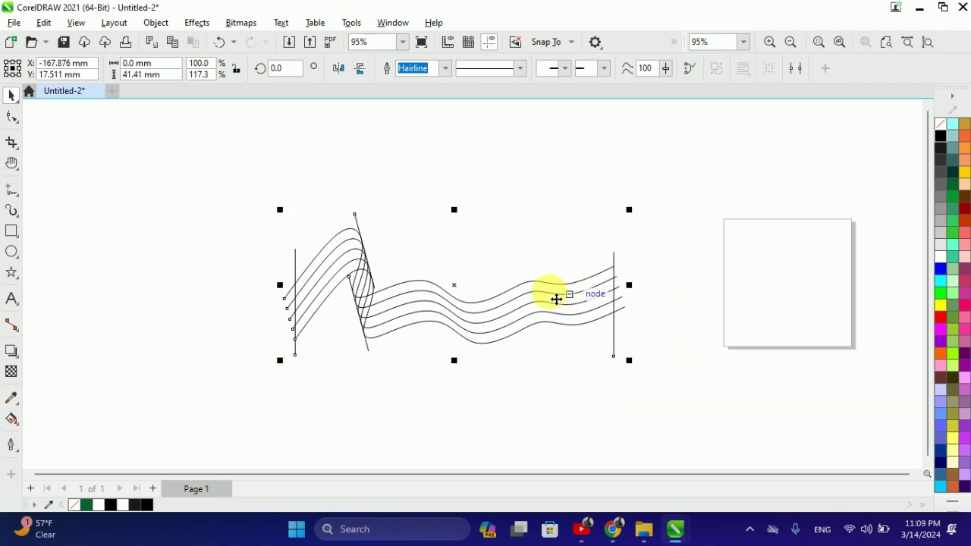
scroll(468, 296, "up", 1)
left_click(422, 70)
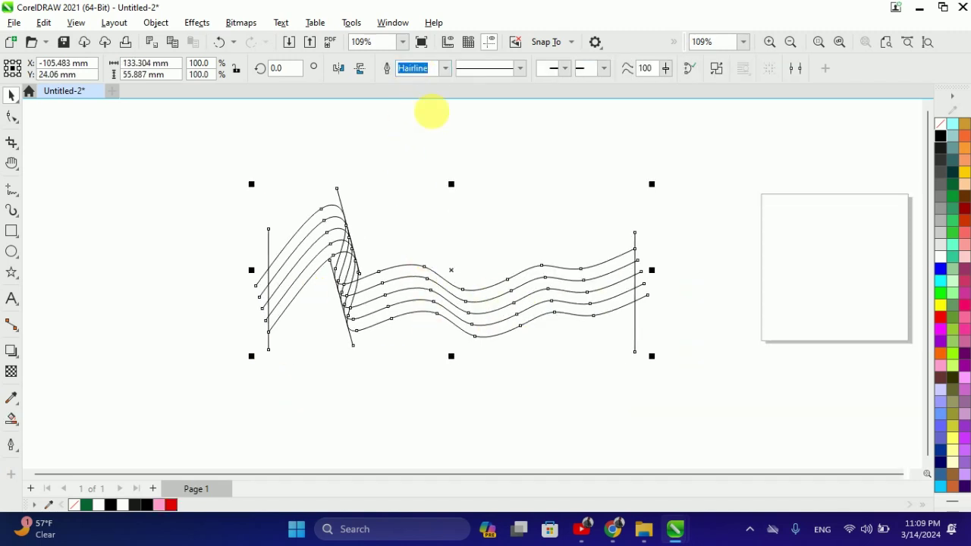
left_click(371, 280)
scroll(436, 294, "up", 2)
scroll(427, 260, "down", 1)
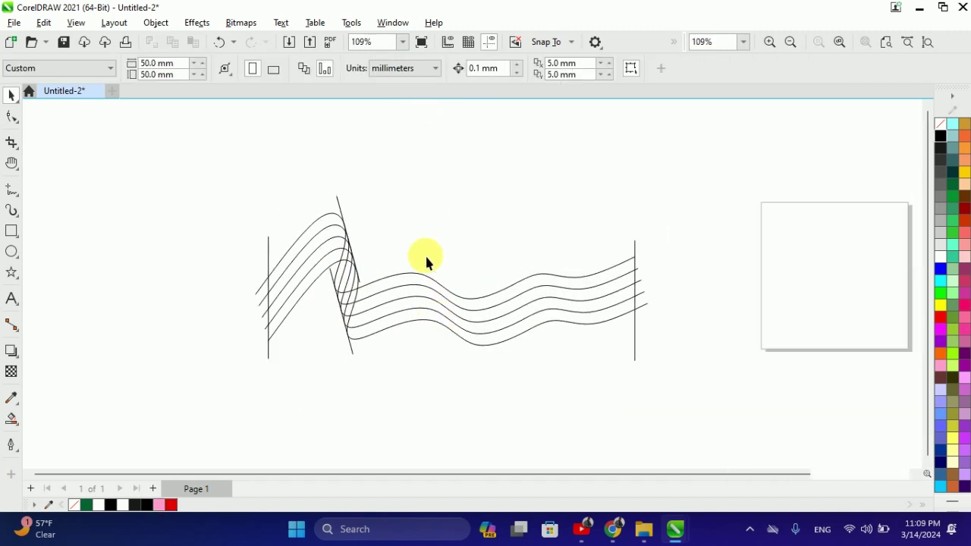
- Smart-fill the top stripe left of the fold and its narrow tip with pink and a 0.5 pt red outline
scroll(347, 314, "up", 3)
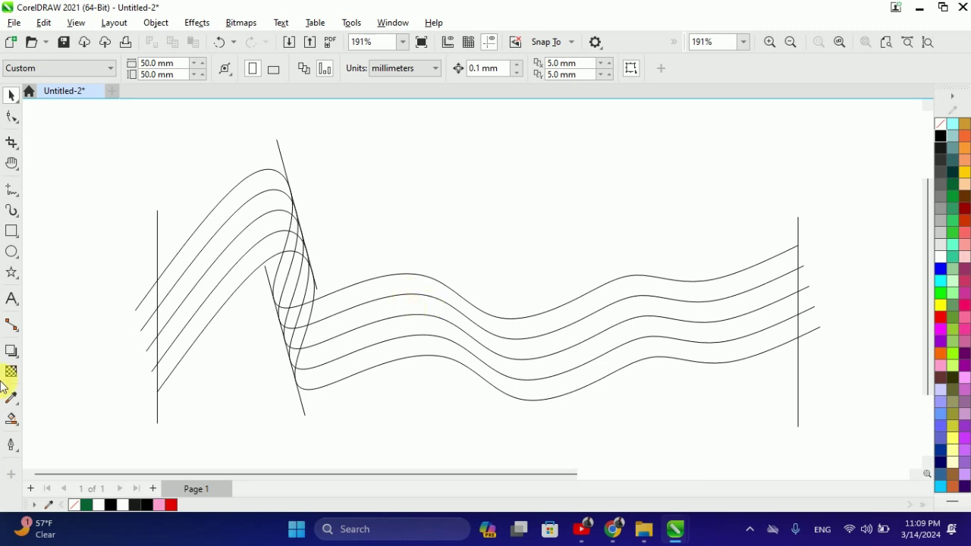
left_click(12, 417)
left_click(253, 201)
scroll(292, 211, "up", 9)
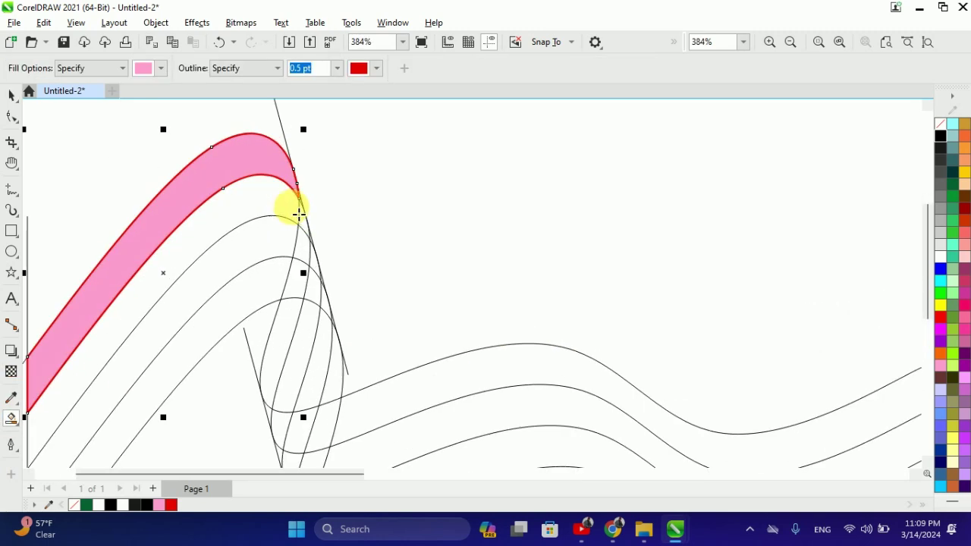
scroll(310, 215, "up", 5)
scroll(308, 213, "down", 15)
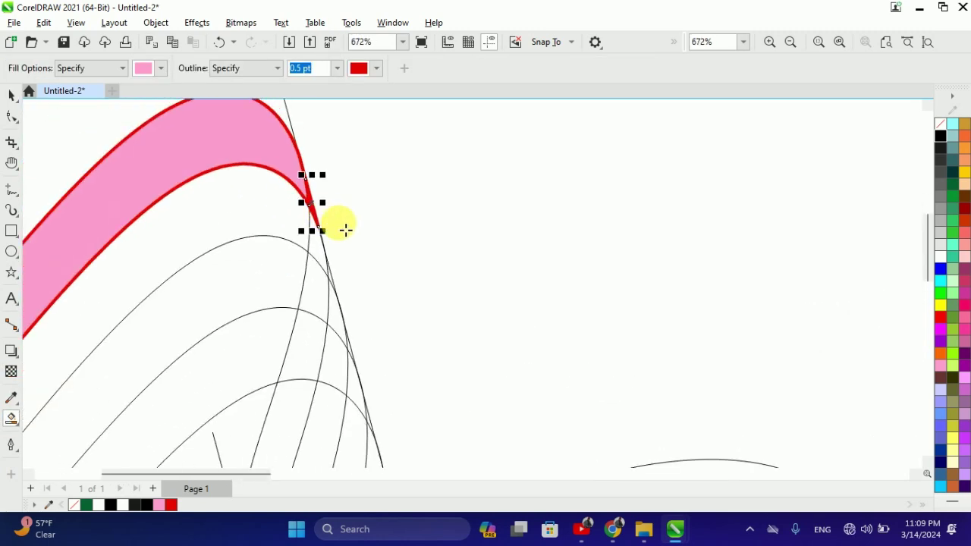
- Weld the top stripe's pink body and its narrow tip at the fold into one shape
left_click(21, 97)
left_click(342, 178)
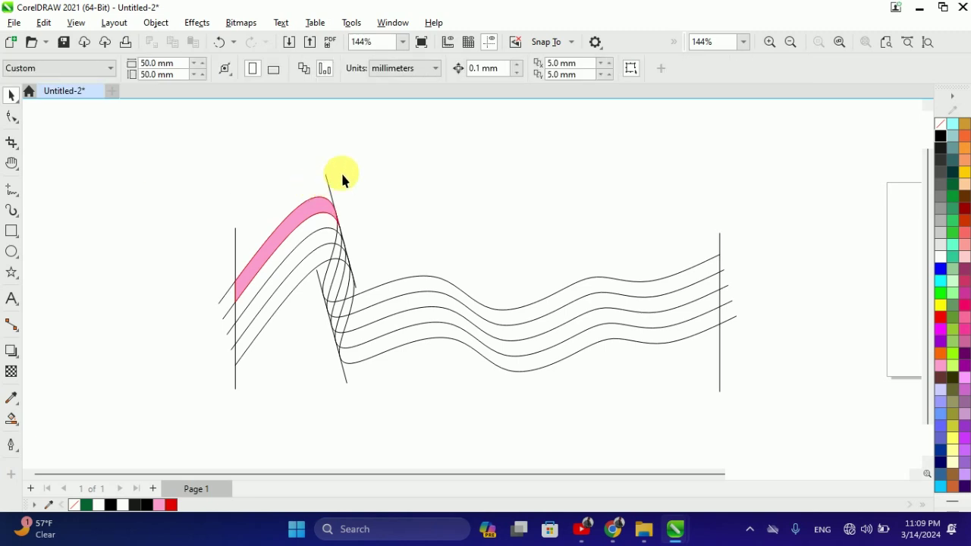
left_click_drag(313, 262, 311, 256)
left_click(331, 200)
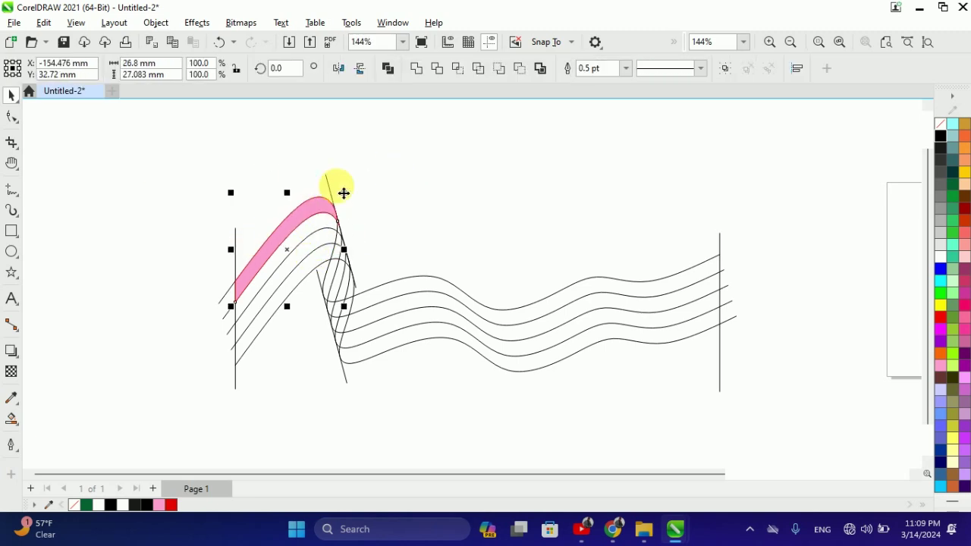
left_click(332, 221)
scroll(334, 226, "up", 3)
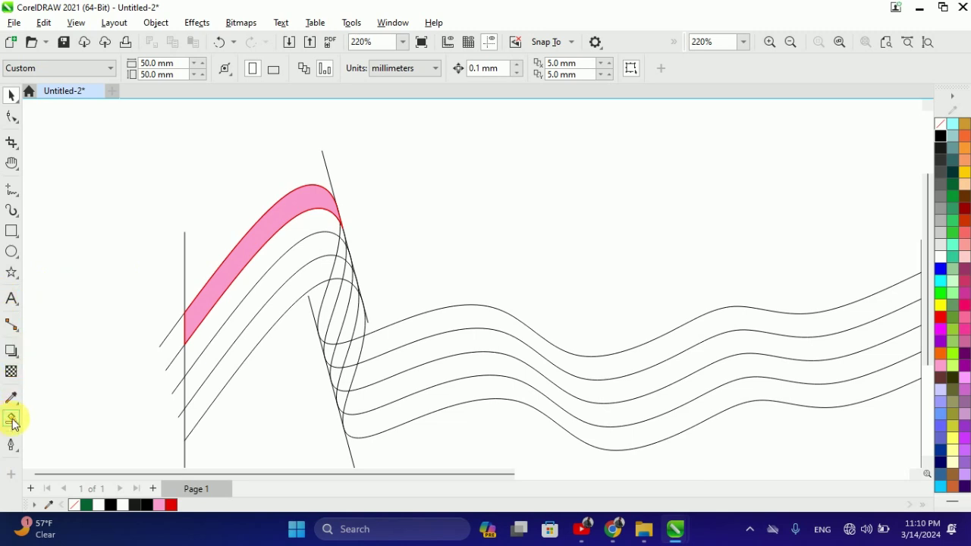
- Smart-fill the second stripe left of the fold, including the small pieces at its tip, with pink and a red outline
left_click(11, 418)
left_click(324, 242)
key("ctrl+z")
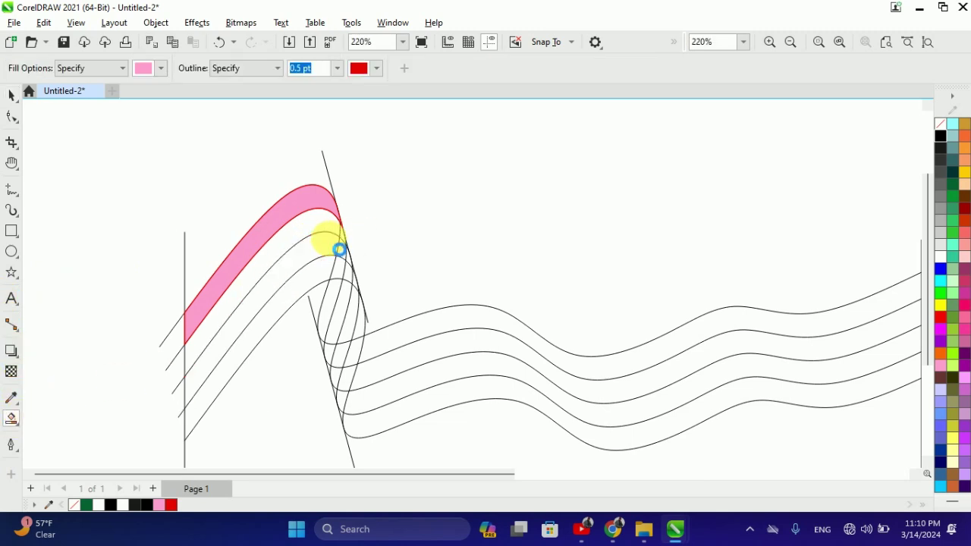
left_click(317, 224)
scroll(343, 247, "up", 3)
left_click(346, 241)
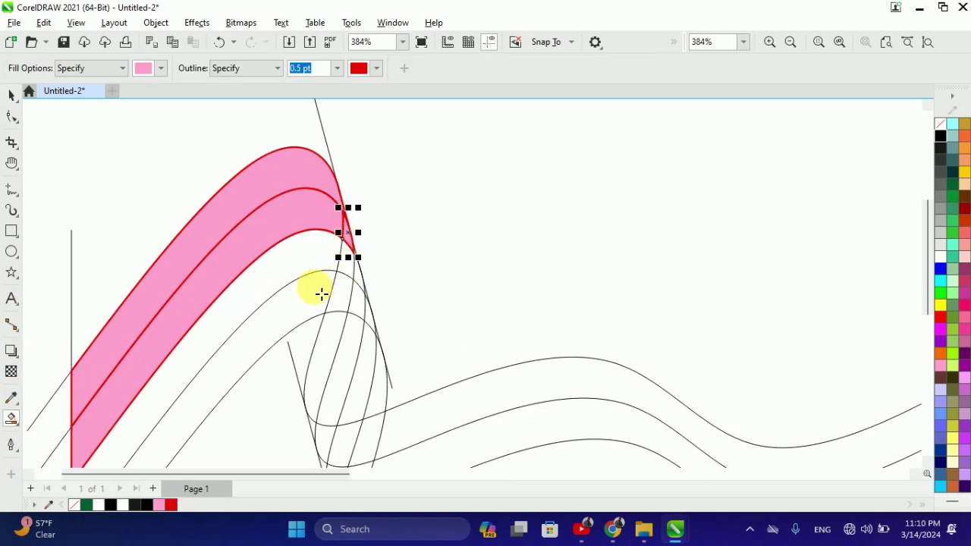
scroll(362, 262, "up", 6)
scroll(364, 263, "down", 7)
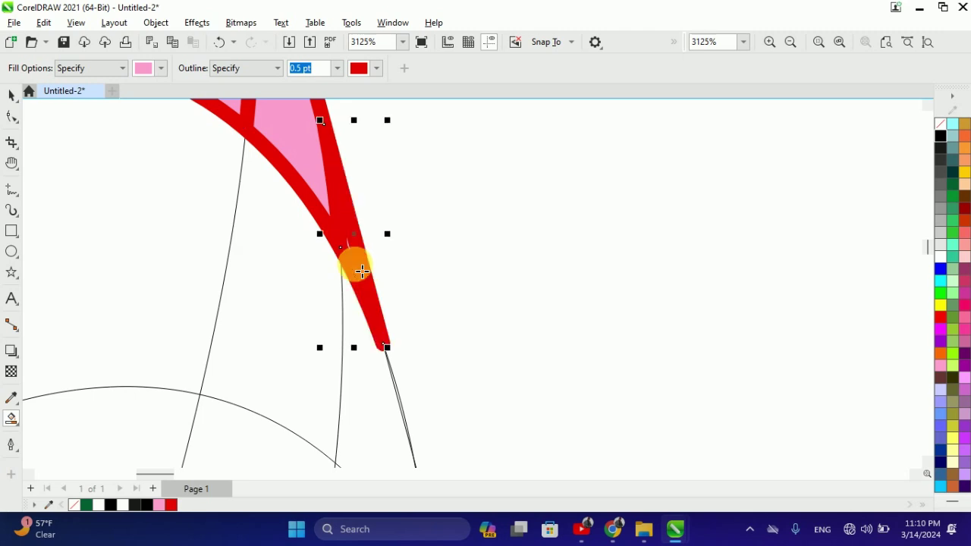
- Select the second stripe's body together with its tip pieces and weld them into one shape
left_click(11, 96)
left_click(62, 257)
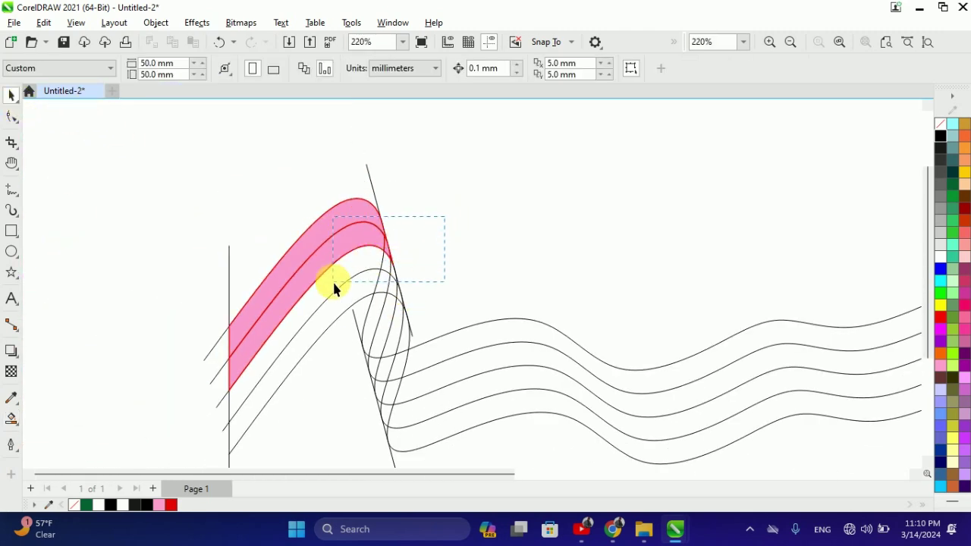
left_click_drag(334, 286, 335, 285)
left_click(363, 249)
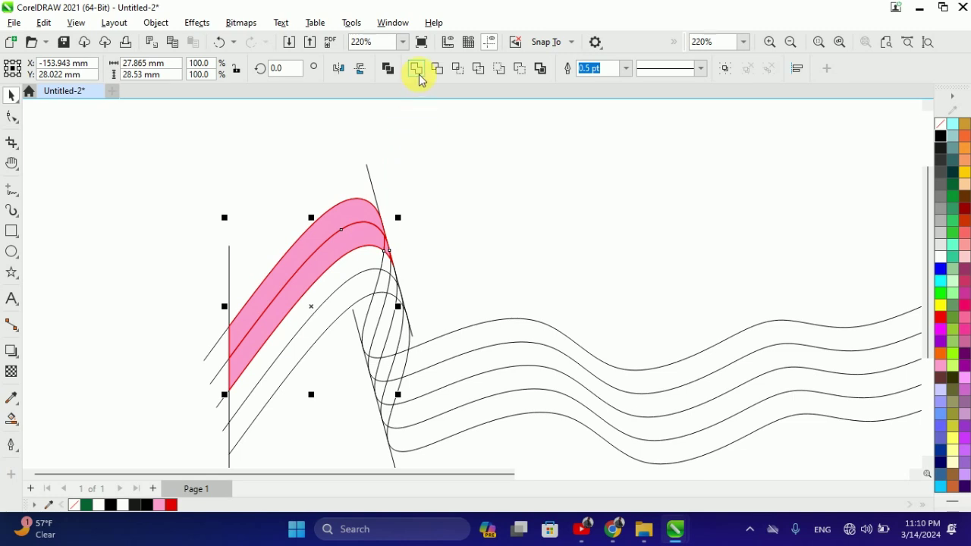
left_click(424, 237)
scroll(408, 255, "down", 1)
scroll(398, 262, "up", 3)
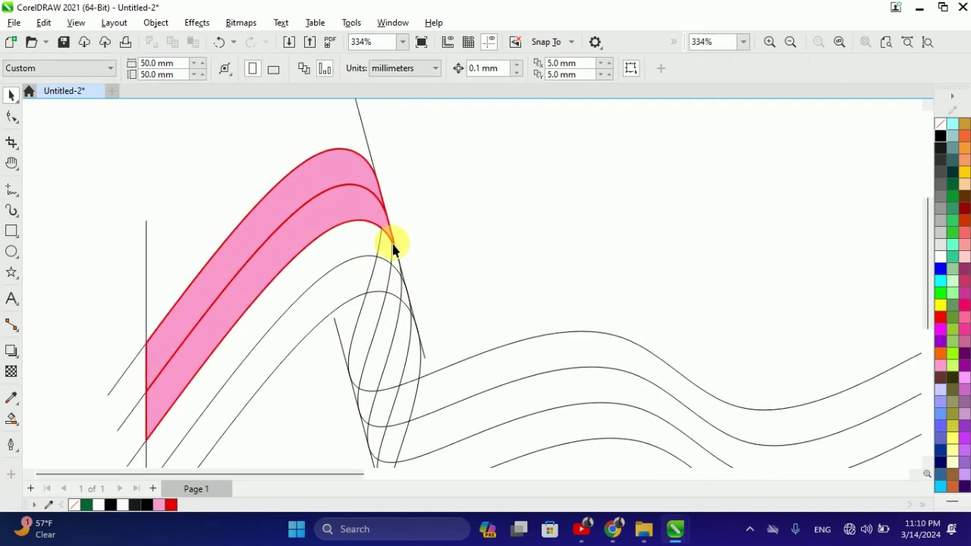
- Smart-fill the third stripe left of the fold and all its tip pieces with pink and a red outline
left_click(11, 419)
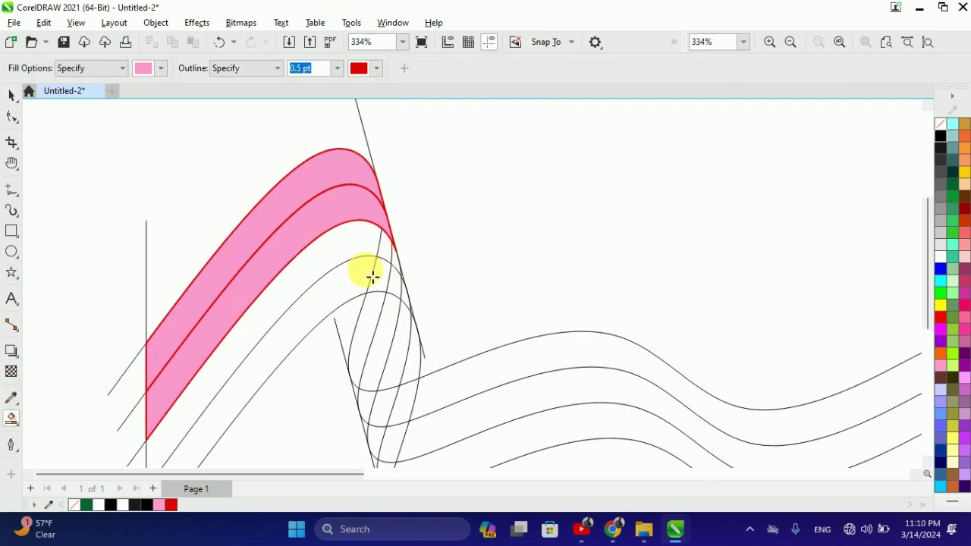
left_click(384, 252)
left_click(393, 264)
scroll(404, 275, "up", 6)
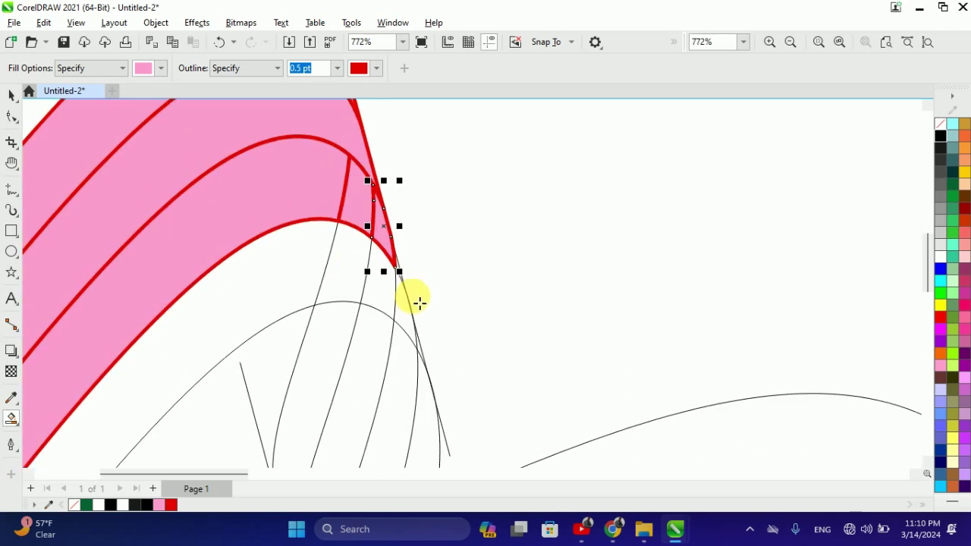
scroll(404, 260, "down", 7)
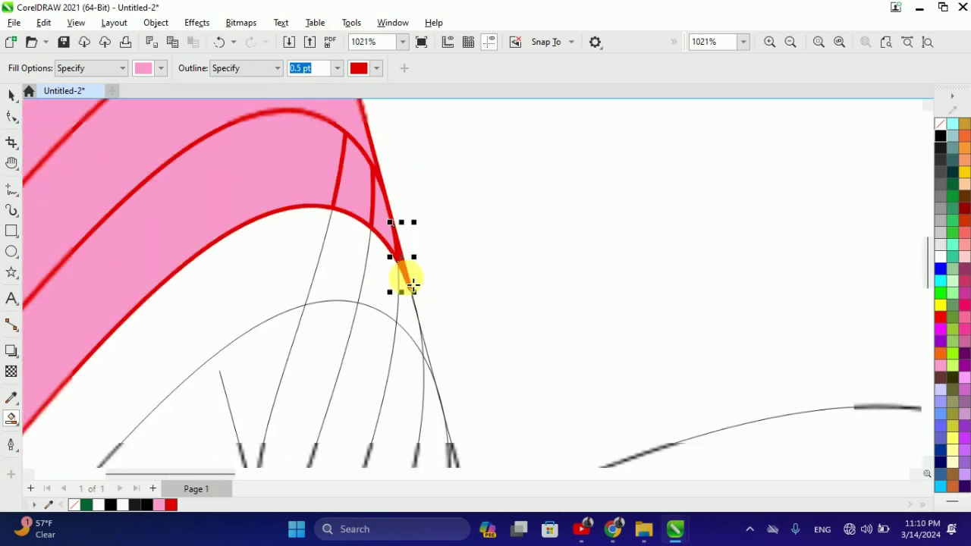
- Weld the third stripe's body and its tip pieces at the fold into one shape
left_click(11, 95)
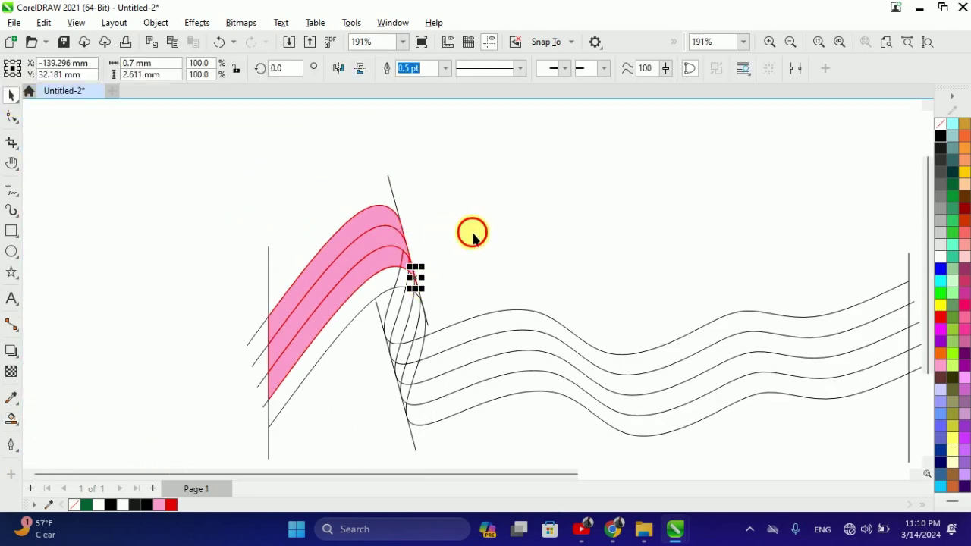
left_click_drag(474, 237, 365, 307)
left_click(370, 265, "shift")
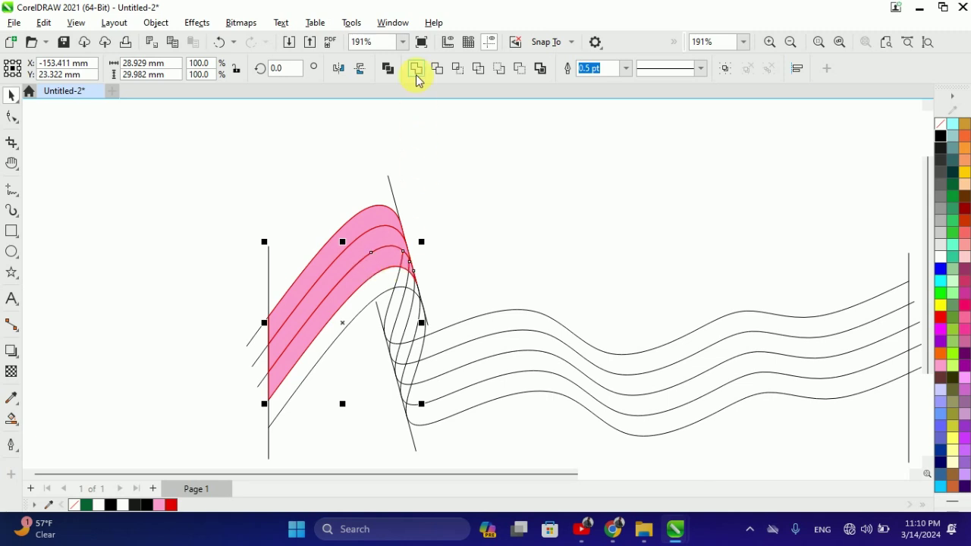
left_click(416, 70)
left_click(423, 276)
scroll(407, 254, "down", 1)
scroll(411, 279, "up", 1)
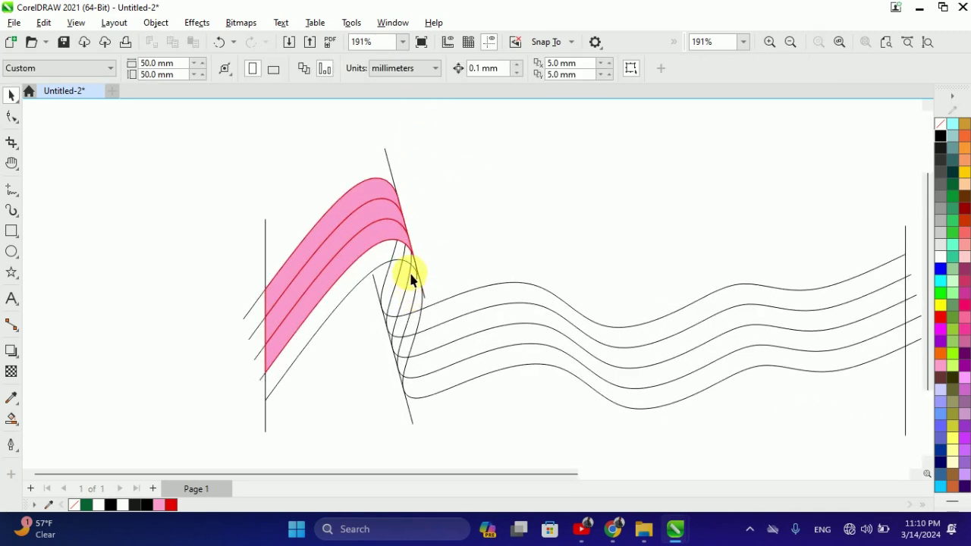
- Smart-fill the fourth stripe left of the fold and all the small sections at its tip with pink and a red outline
left_click(11, 418)
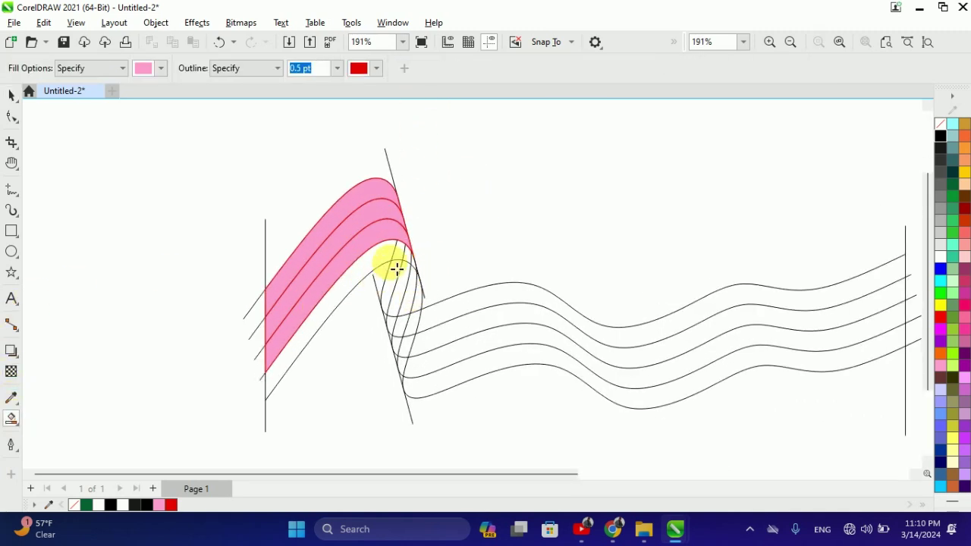
scroll(397, 260, "up", 3)
left_click(421, 257)
scroll(422, 258, "up", 2)
left_click(459, 266)
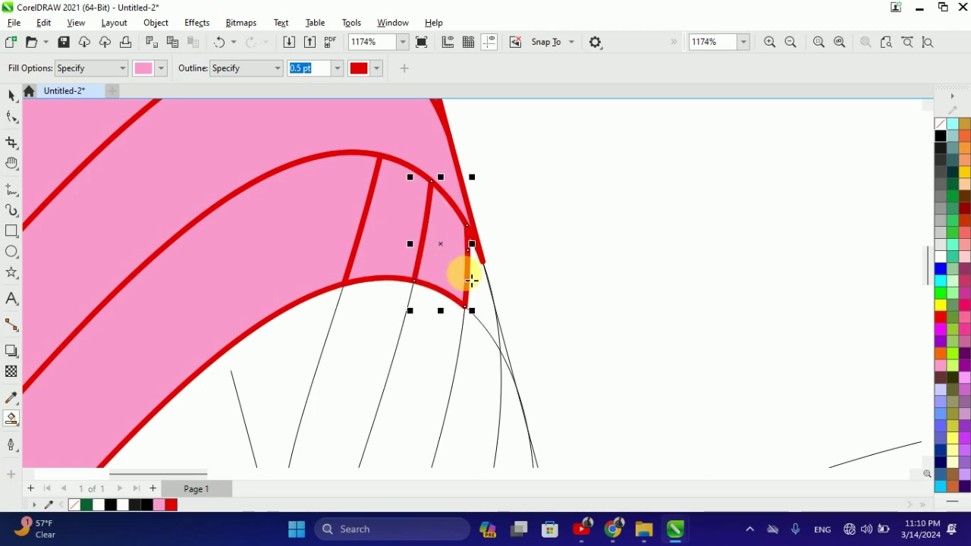
scroll(471, 279, "down", 1)
scroll(485, 311, "up", 1)
scroll(489, 315, "up", 5)
left_click(498, 318)
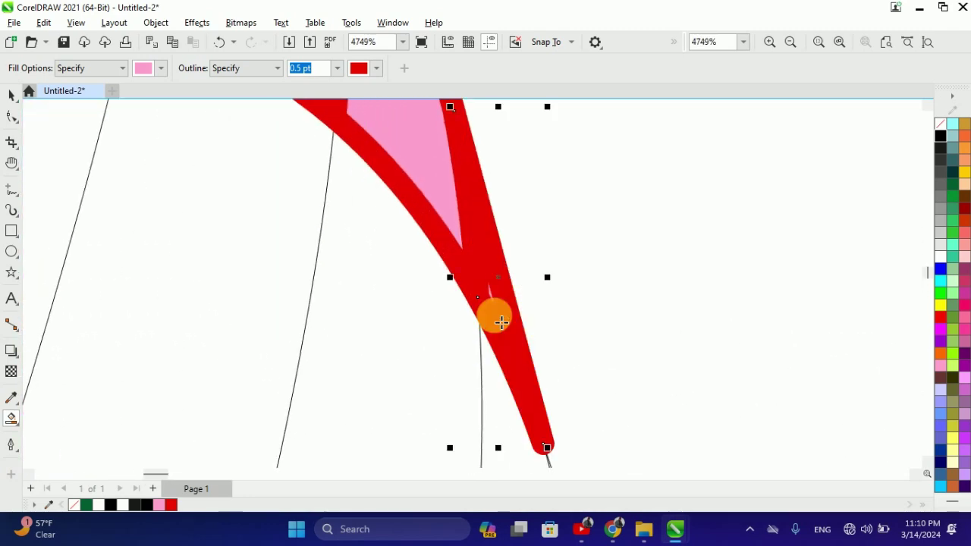
scroll(485, 296, "down", 9)
scroll(497, 277, "down", 3)
scroll(490, 269, "up", 2)
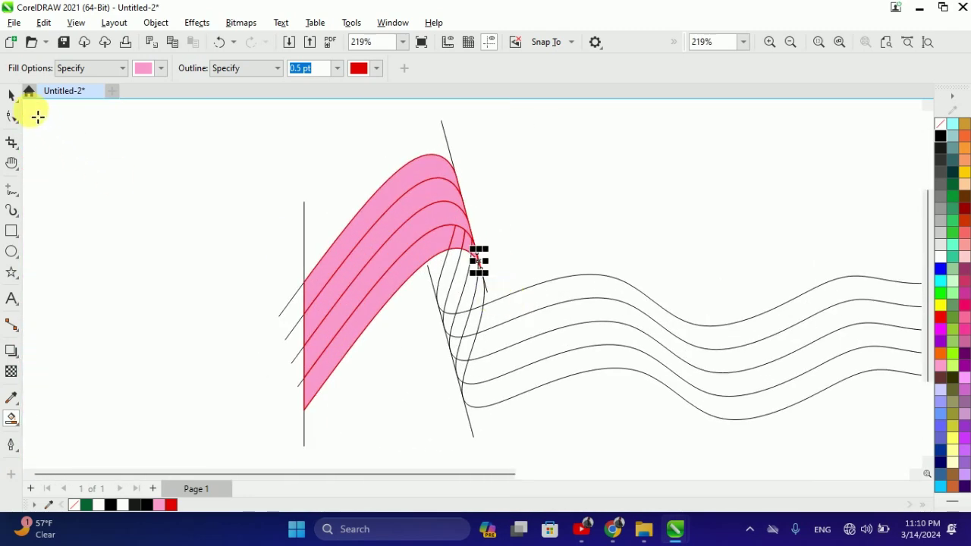
- Select the fourth stripe's body and tip sections and weld them into one shape
left_click(12, 95)
scroll(440, 288, "up", 2)
left_click_drag(567, 172, 387, 292)
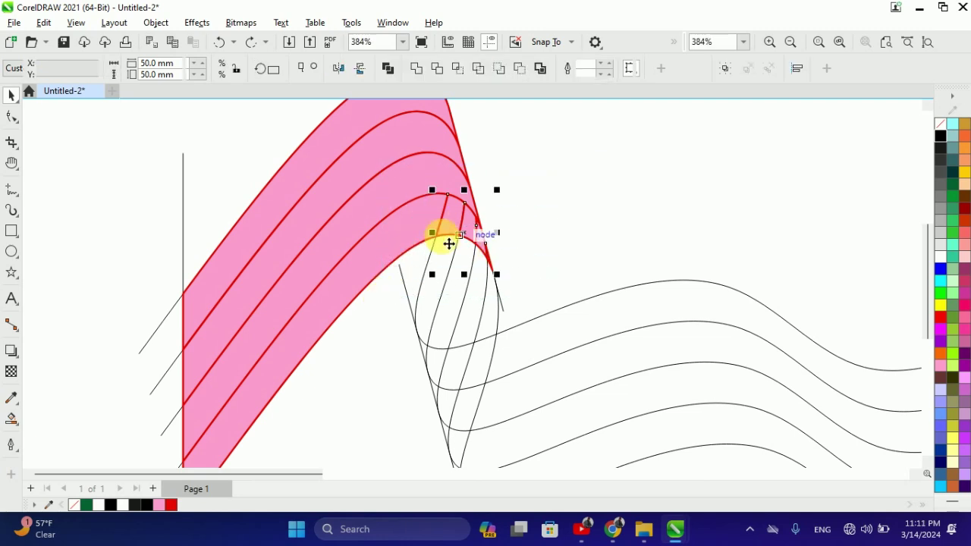
left_click(416, 74)
scroll(412, 249, "down", 3)
scroll(422, 250, "up", 2)
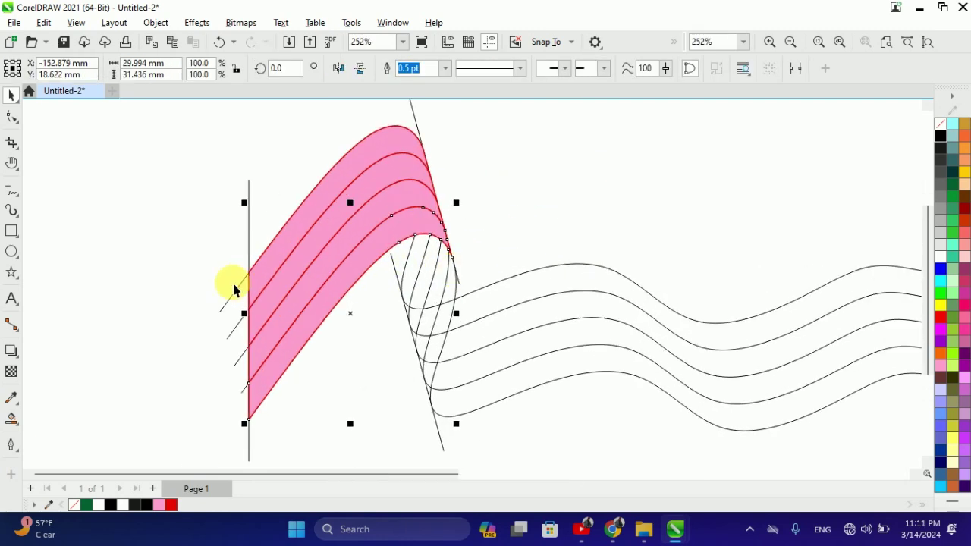
key("Escape")
scroll(418, 278, "down", 2)
scroll(420, 275, "up", 1)
scroll(447, 288, "down", 2)
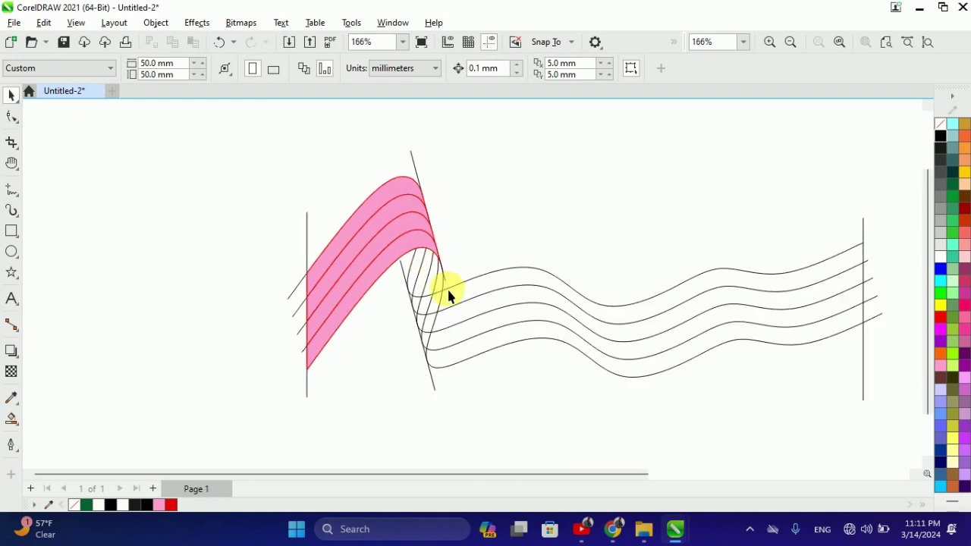
scroll(448, 304, "up", 1)
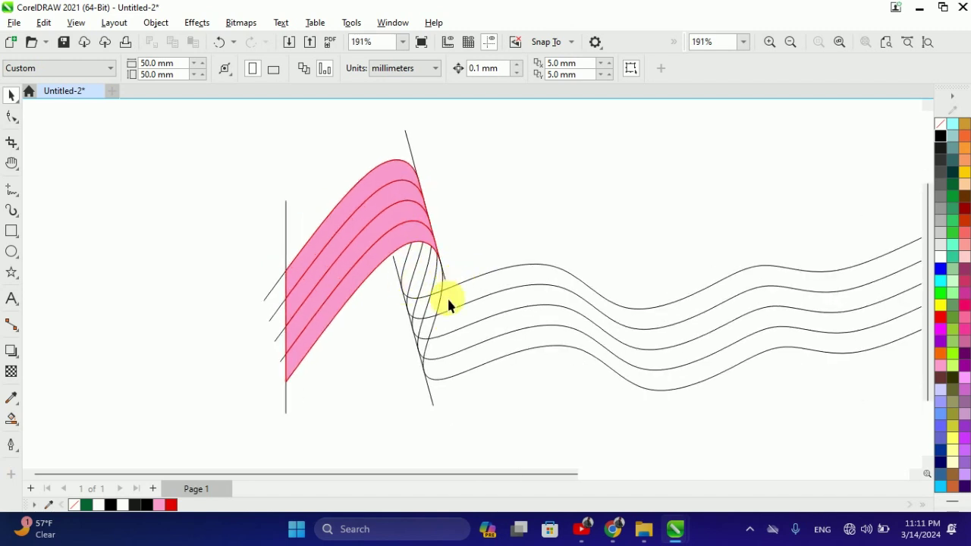
- Smart-fill the leftmost stripe on the fold's back side and its lower tip in pink, and weld the pieces together
left_click(12, 418)
scroll(413, 306, "up", 2)
left_click(403, 269)
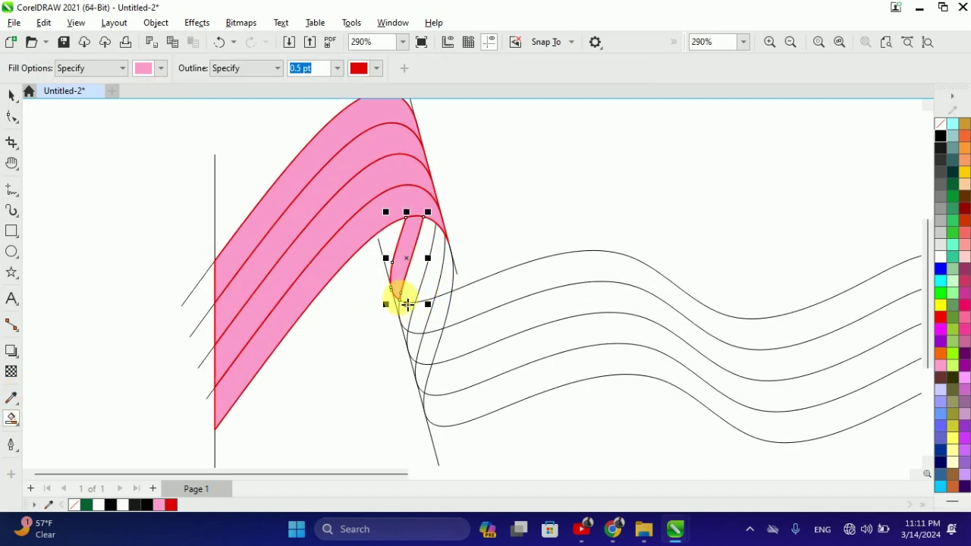
key("space")
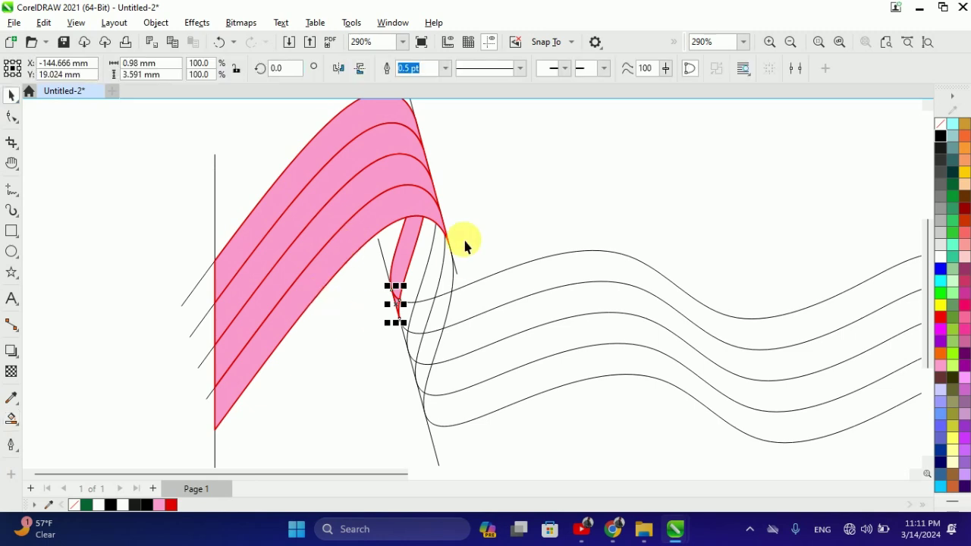
left_click_drag(494, 233, 357, 380)
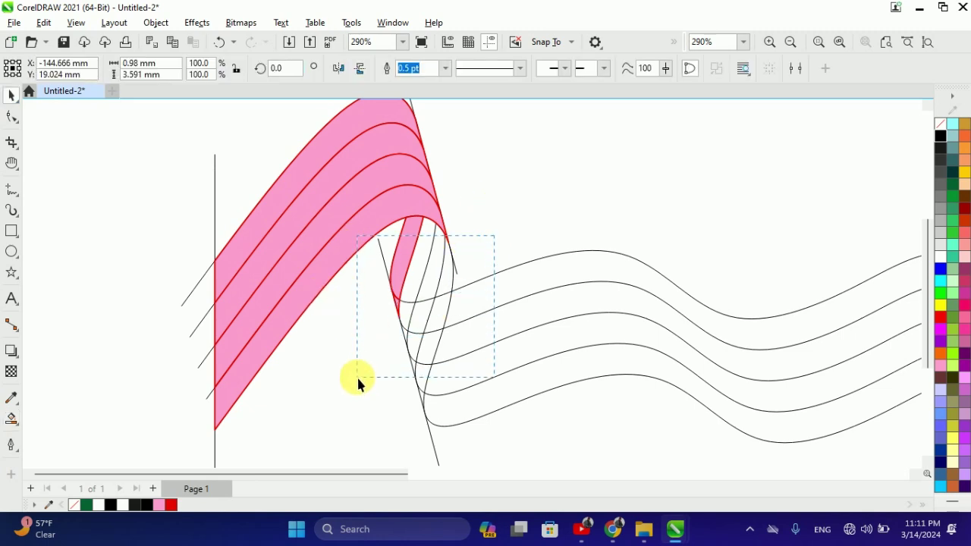
left_click(401, 250, "shift")
left_click(416, 74)
left_click(471, 232)
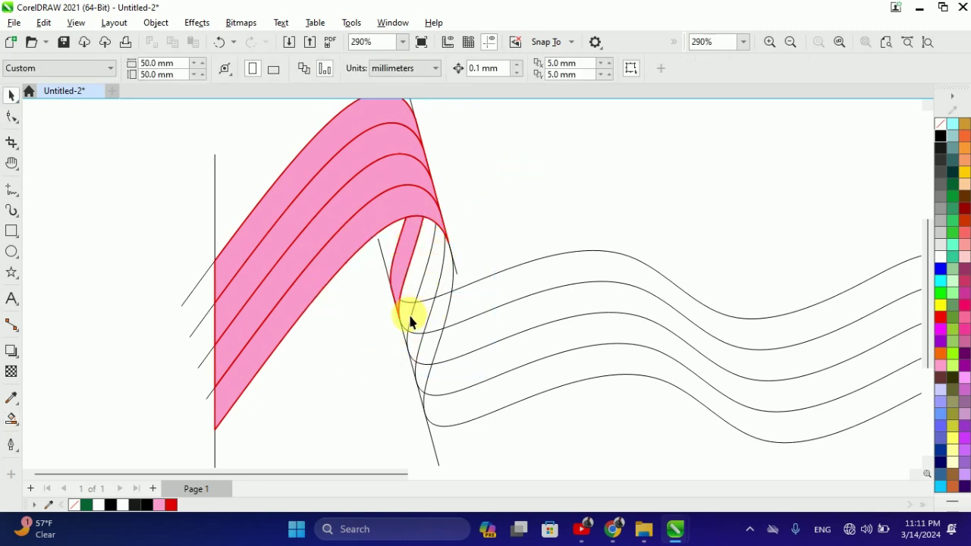
- Smart-fill the second stripe on the fold's back side down to its lower tip, and weld its pieces together
left_click(14, 417)
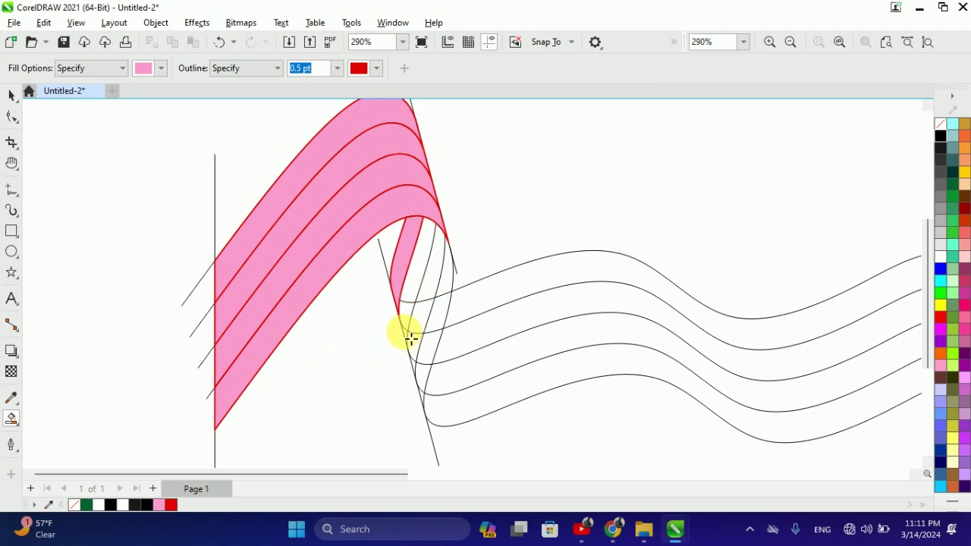
left_click(409, 288)
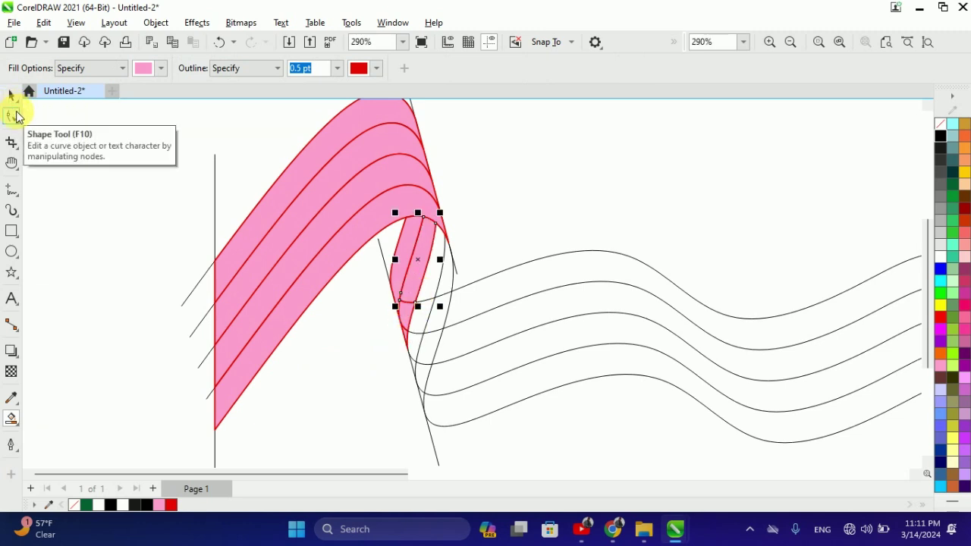
key("space")
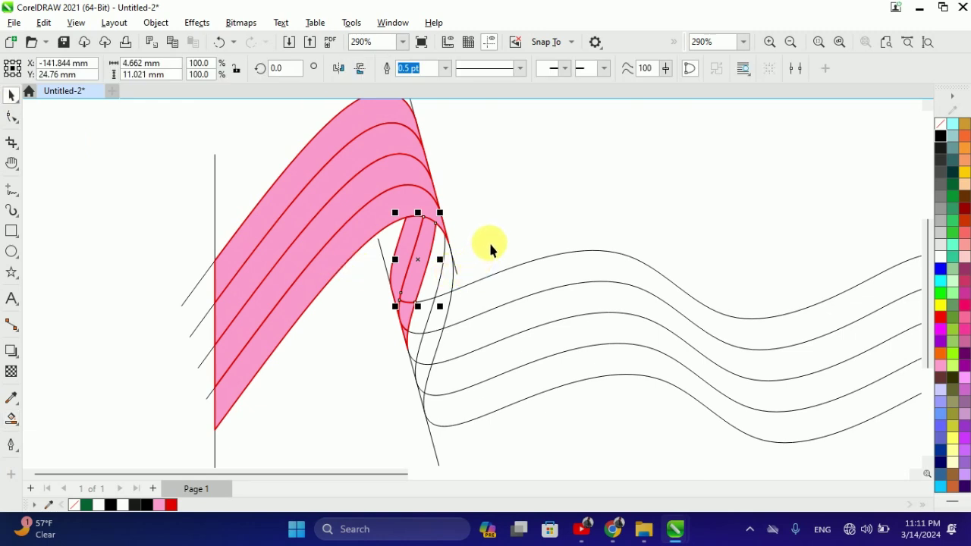
left_click_drag(336, 370, 337, 368)
left_click(424, 260, "shift")
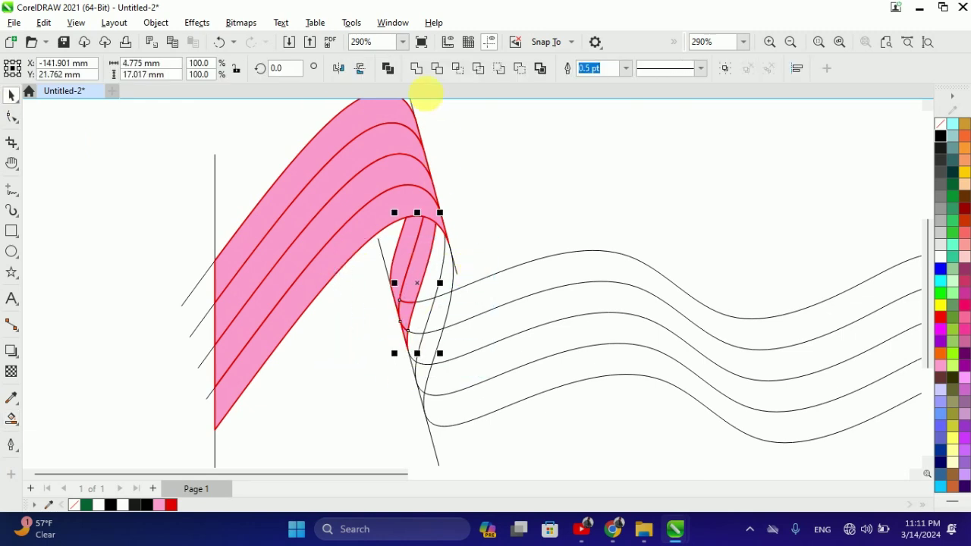
left_click(170, 225)
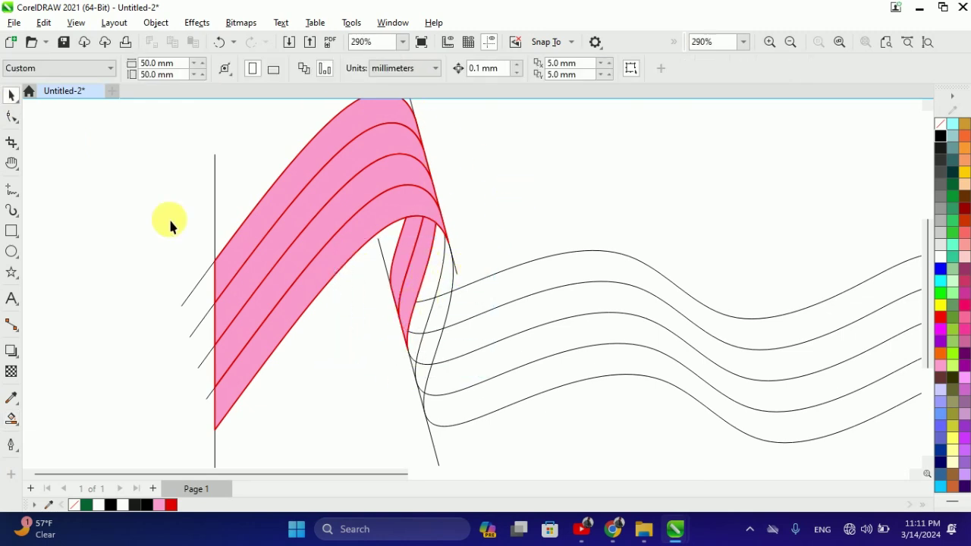
- Smart-fill the third stripe on the fold's back side, including all the small sections down to its lower tip, in pink with a red outline
left_click(14, 415)
left_click(438, 290)
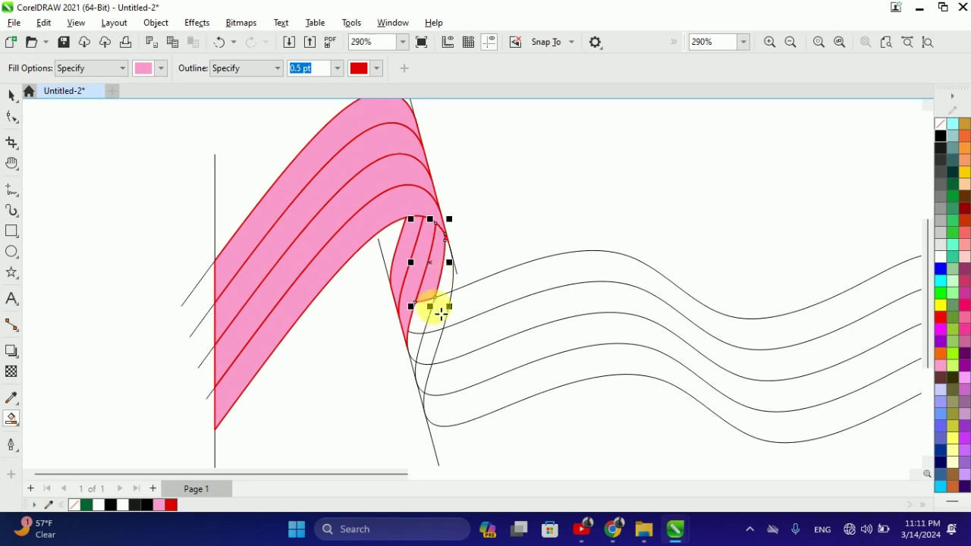
left_click(414, 335)
left_click(406, 363)
scroll(396, 378, "up", 2)
scroll(396, 378, "up", 2)
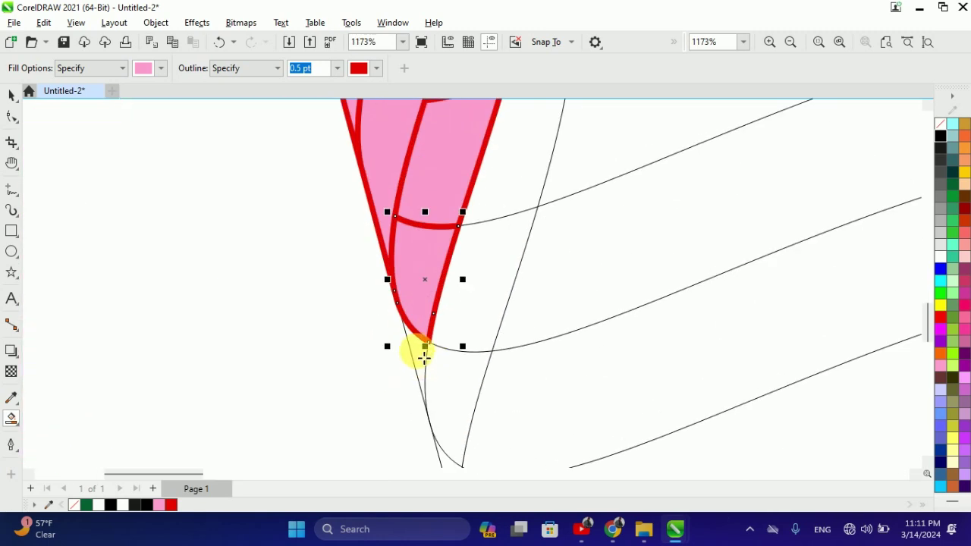
left_click(414, 349)
scroll(414, 349, "down", 3)
- Select the body and tip sections of the third back-side stripe and weld them into one shape
left_click(12, 98)
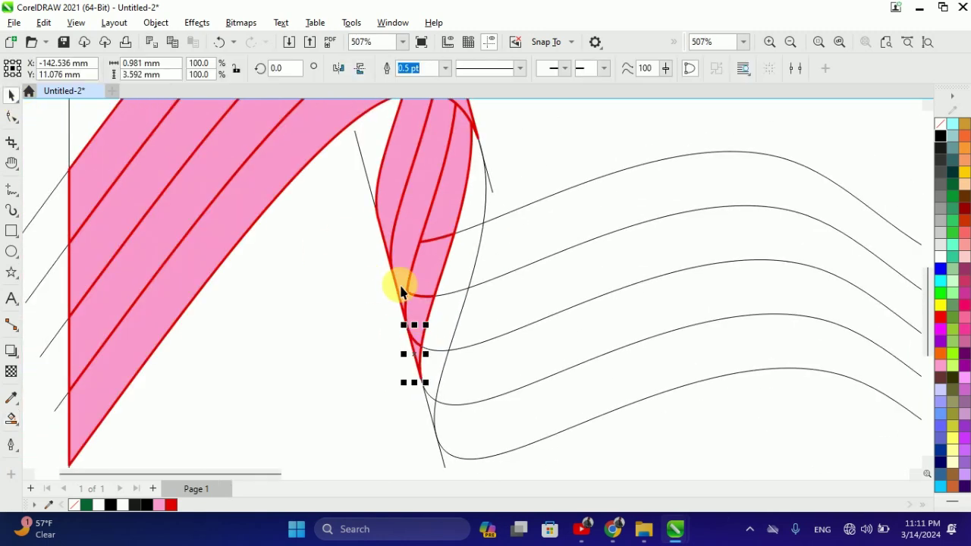
left_click(422, 289, "shift")
left_click(440, 223, "shift")
left_click(411, 148, "shift")
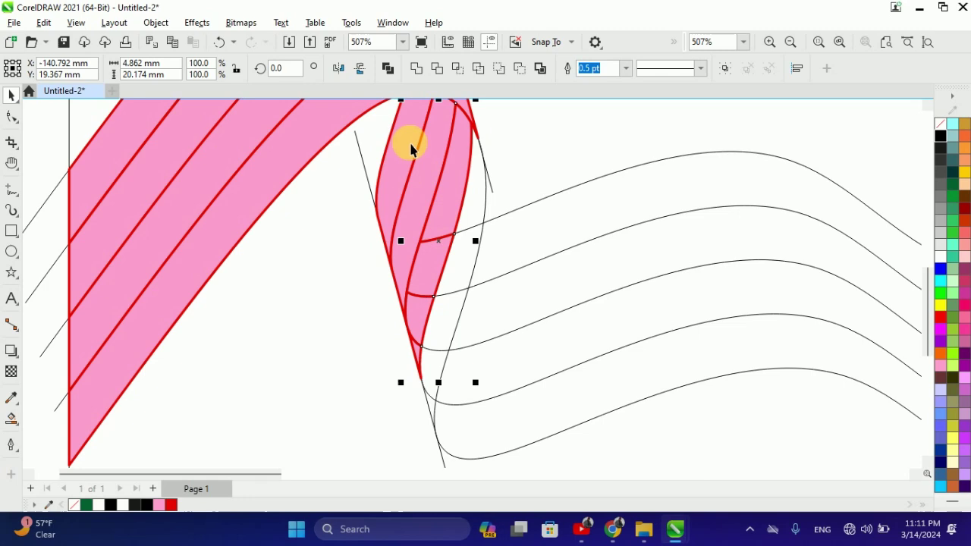
left_click(417, 71)
scroll(440, 228, "down", 3)
scroll(427, 282, "up", 1)
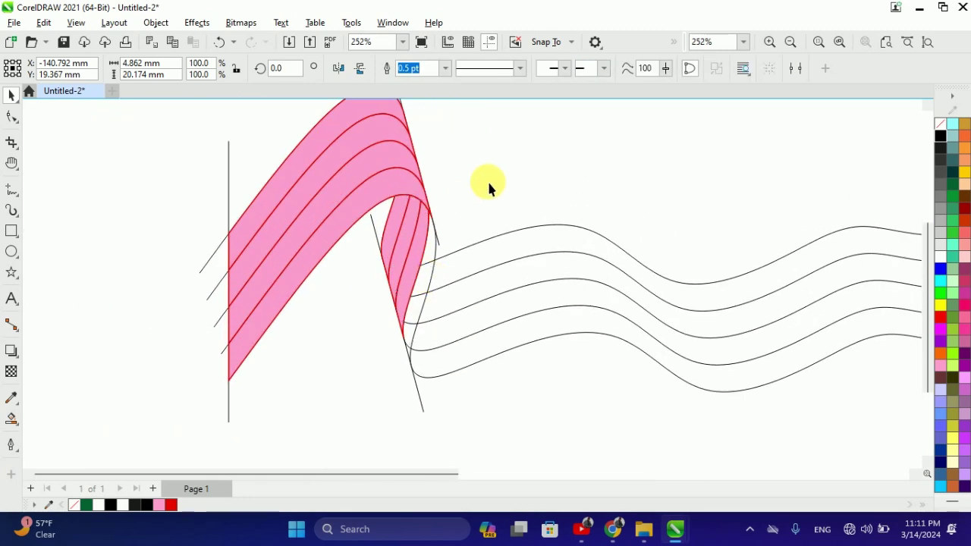
left_click(490, 183)
- Smart-fill every section of the fourth, outermost stripe on the fold's back side in pink with a red outline
left_click(18, 423)
scroll(411, 354, "up", 4)
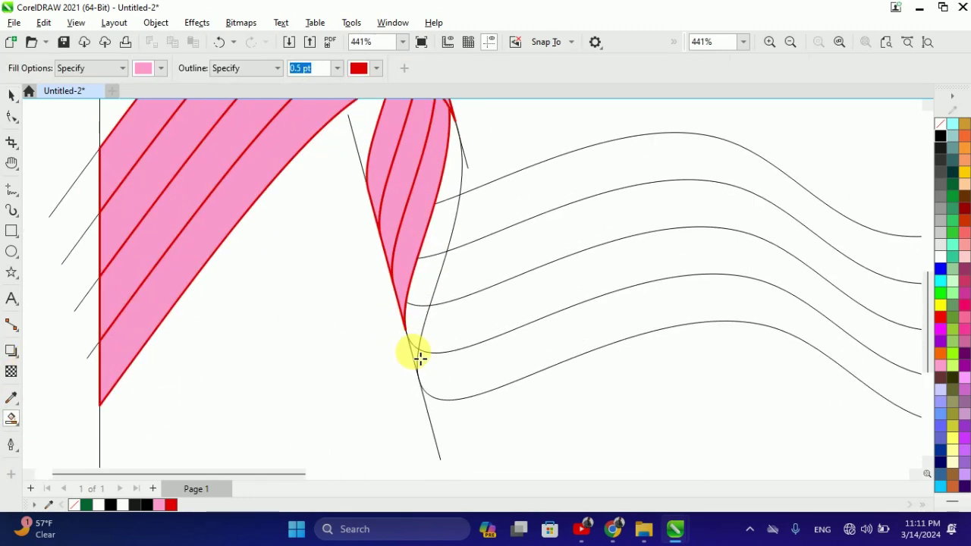
left_click(411, 351)
left_click(424, 328)
left_click(433, 263)
left_click(449, 190)
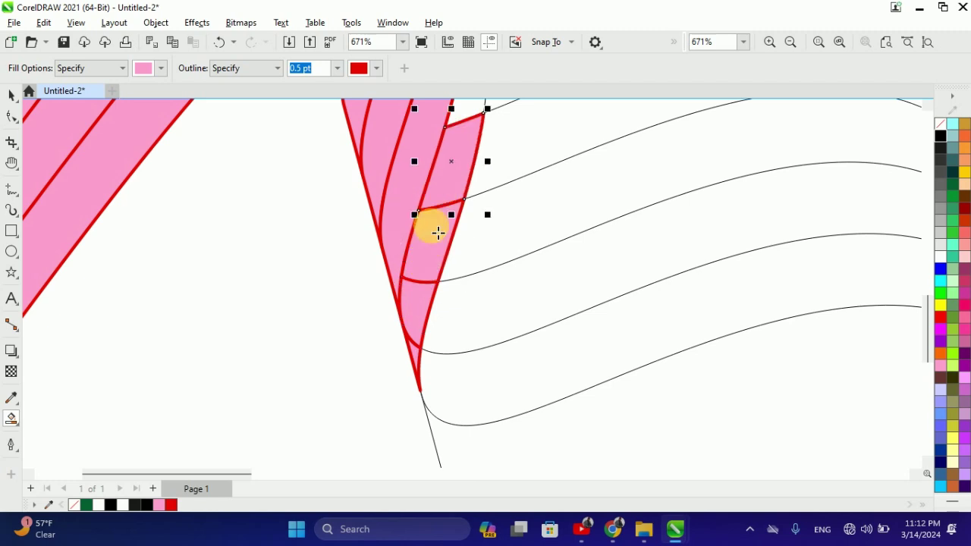
scroll(425, 271, "down", 2)
left_click(457, 182)
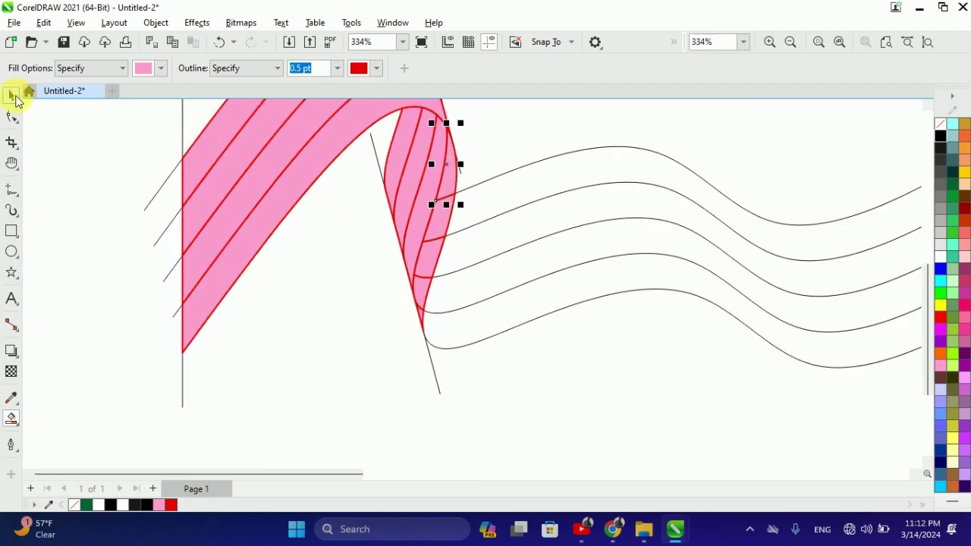
- Select all sections of the outermost back-side stripe, including its small lower tip, and weld them into one shape
left_click(11, 95)
left_click(429, 254)
left_click(418, 290)
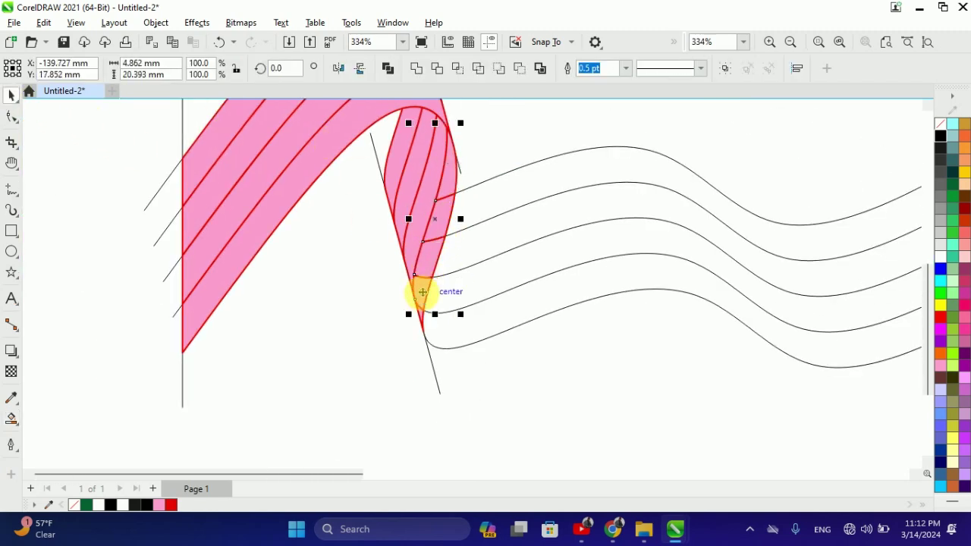
scroll(422, 310, "up", 5)
left_click(396, 319)
scroll(397, 318, "down", 6)
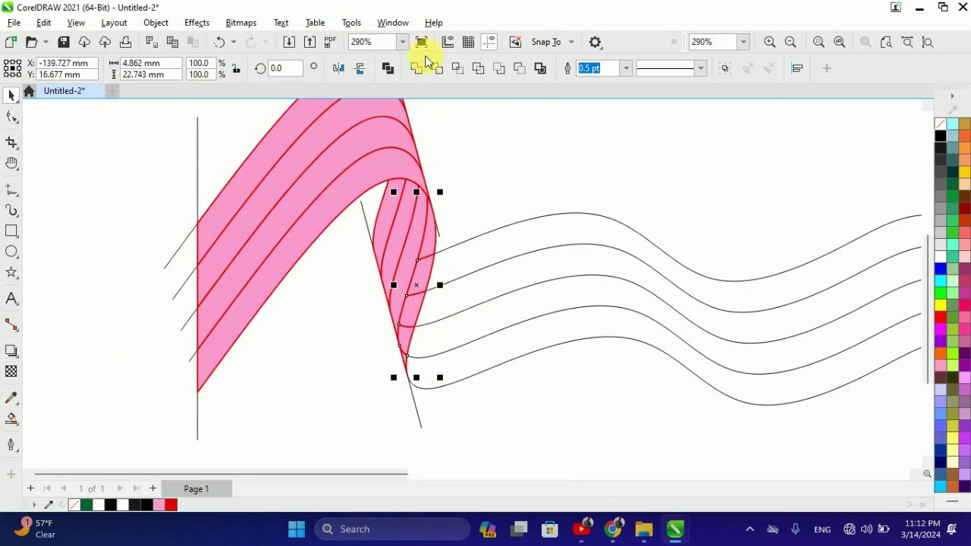
left_click(447, 278)
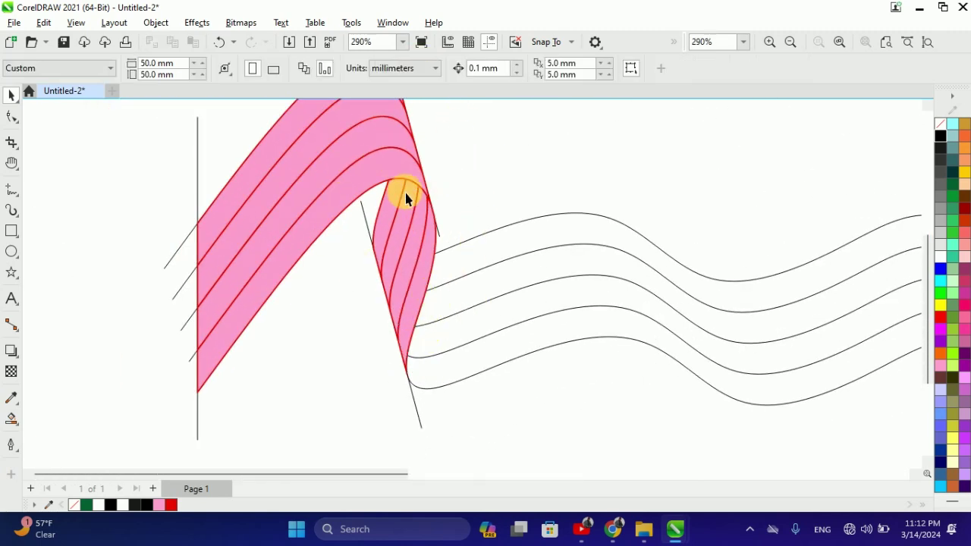
- Smart-fill the four long wavy stripes between the fold and the ribbon's far end in pink with a red outline
scroll(412, 332, "down", 3)
key("F4")
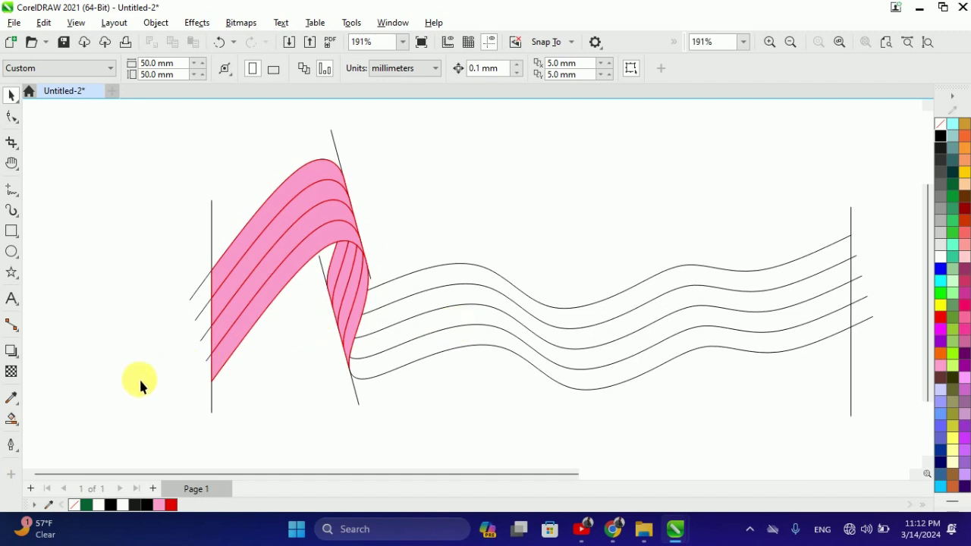
left_click(17, 419)
left_click(419, 279)
left_click(418, 299)
left_click(419, 317)
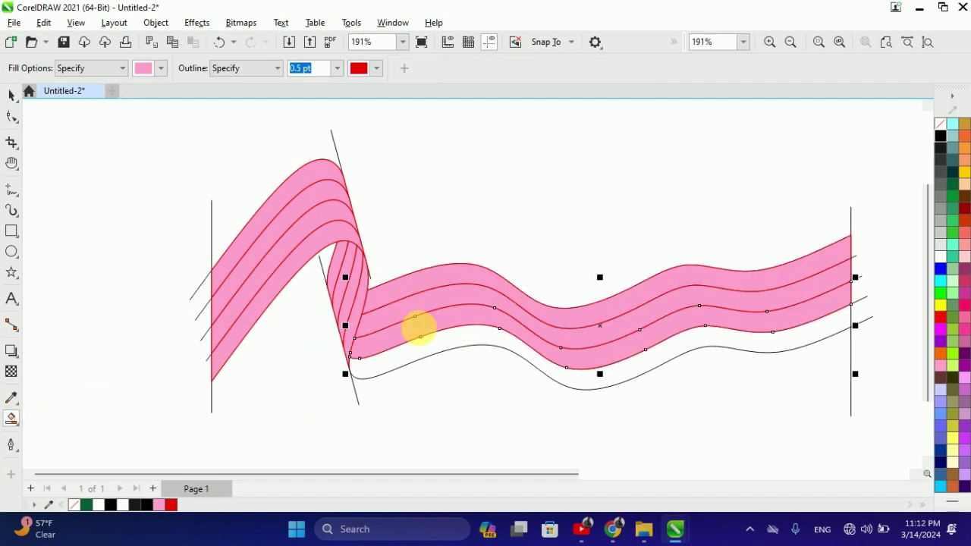
left_click(428, 340)
- Move the original black construction curves and cut lines away from the filled ribbon and delete them
left_click(13, 97)
scroll(455, 255, "down", 1)
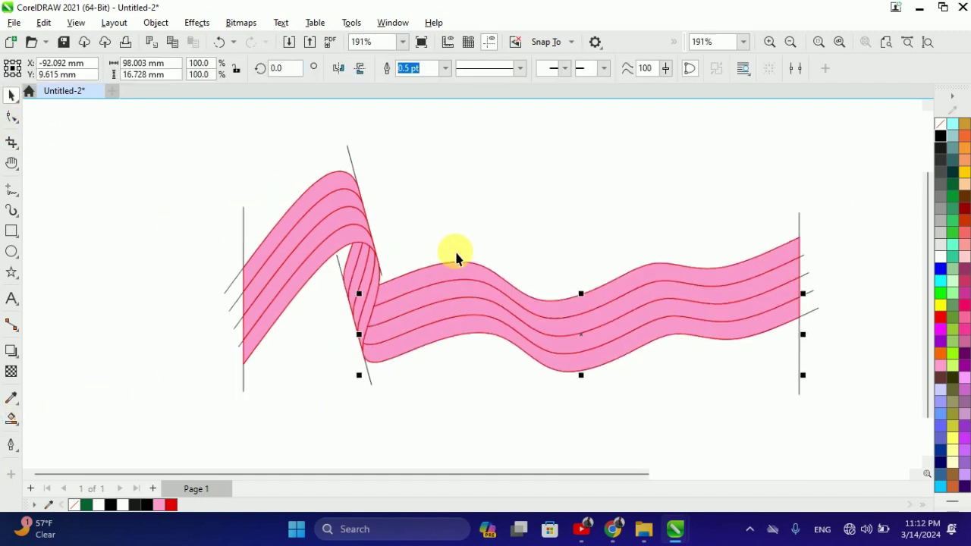
left_click(507, 195)
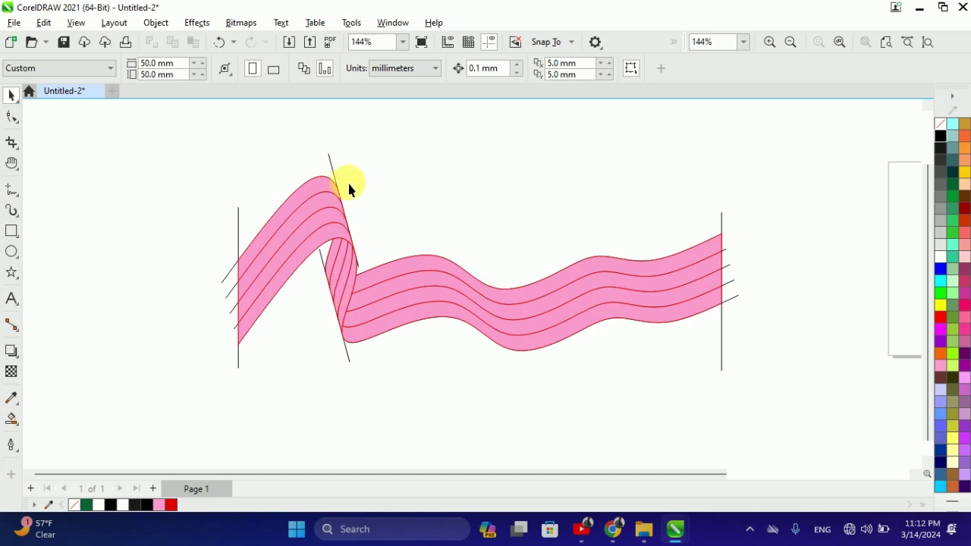
left_click_drag(336, 176, 500, 163)
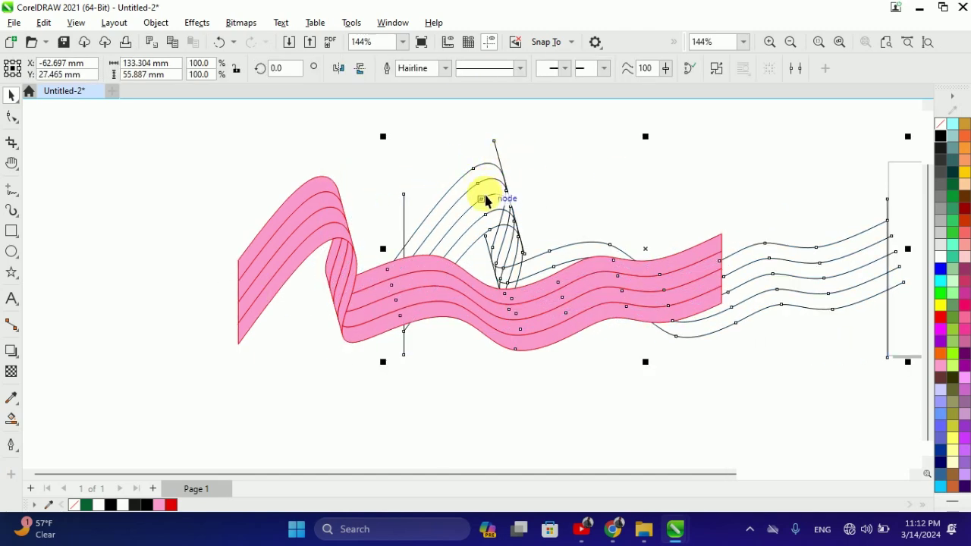
key("Delete")
scroll(484, 192, "down", 1)
scroll(436, 262, "up", 2)
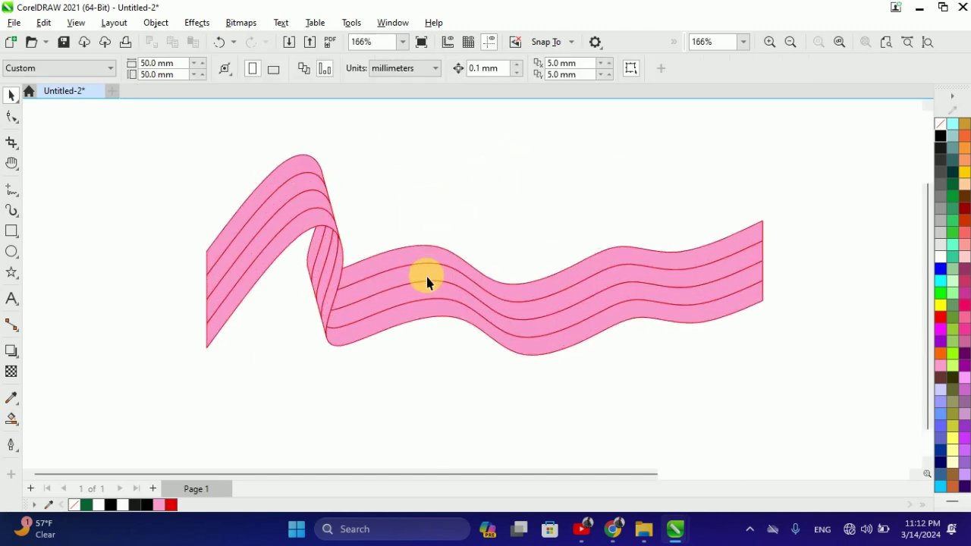
left_click(321, 195)
key("Delete")
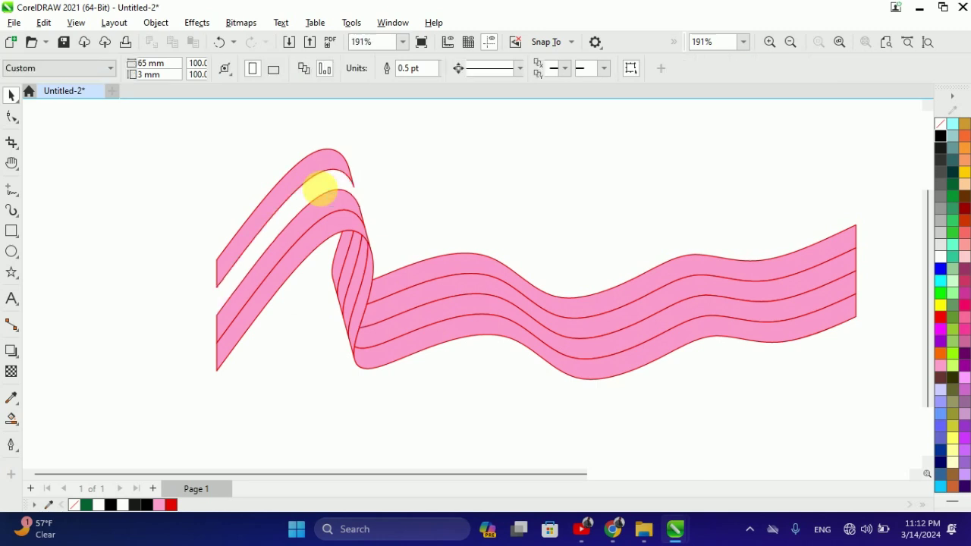
key("ctrl+z")
scroll(332, 201, "down", 1)
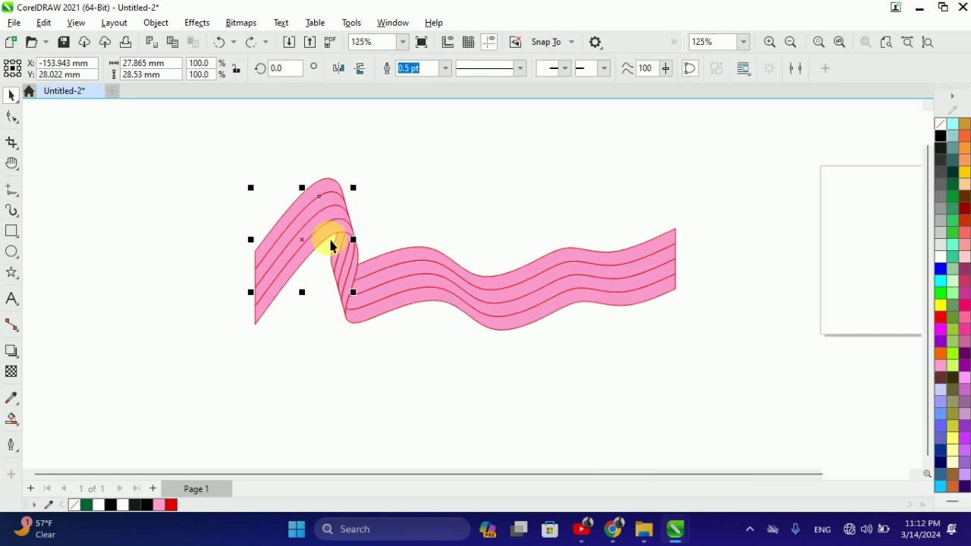
scroll(334, 241, "up", 1)
left_click(444, 199)
scroll(456, 196, "down", 1)
scroll(471, 273, "up", 1)
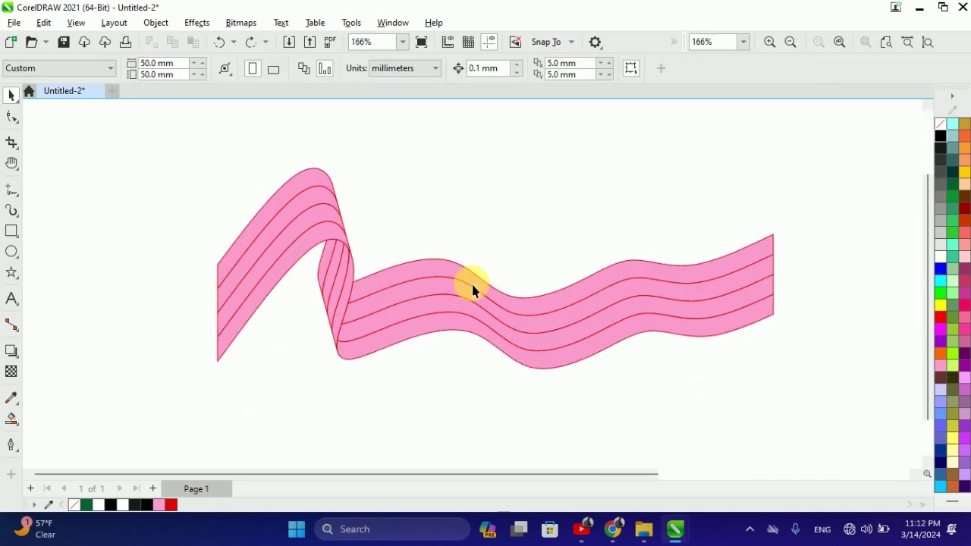
- Recolor the four long wavy stripes alternately green and white, starting with green on the upper edge
left_click(423, 280)
left_click(953, 183)
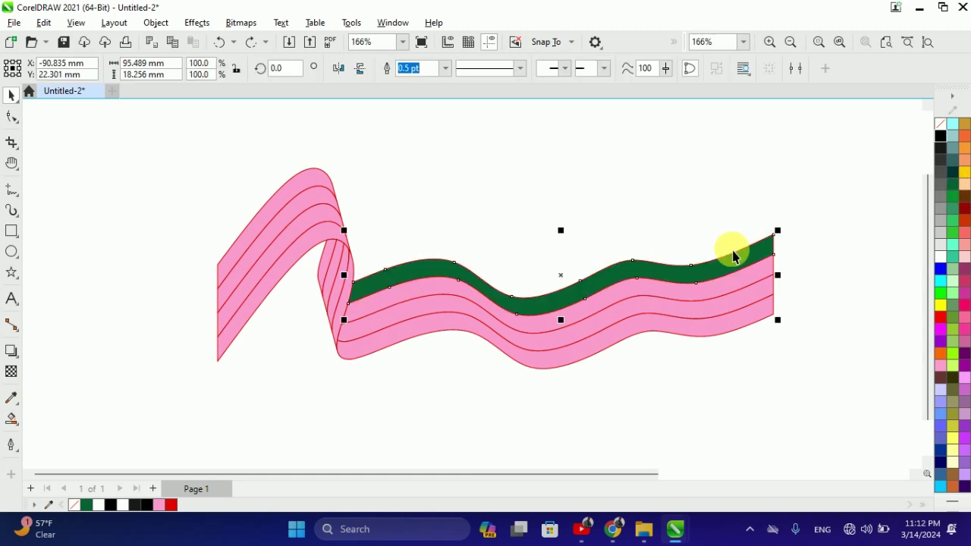
left_click(616, 305)
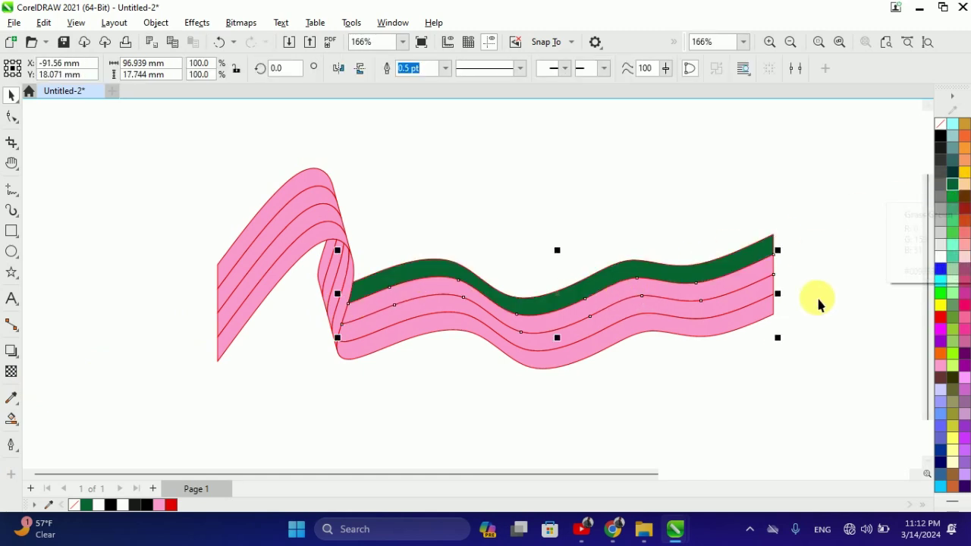
left_click(941, 257)
left_click(726, 313)
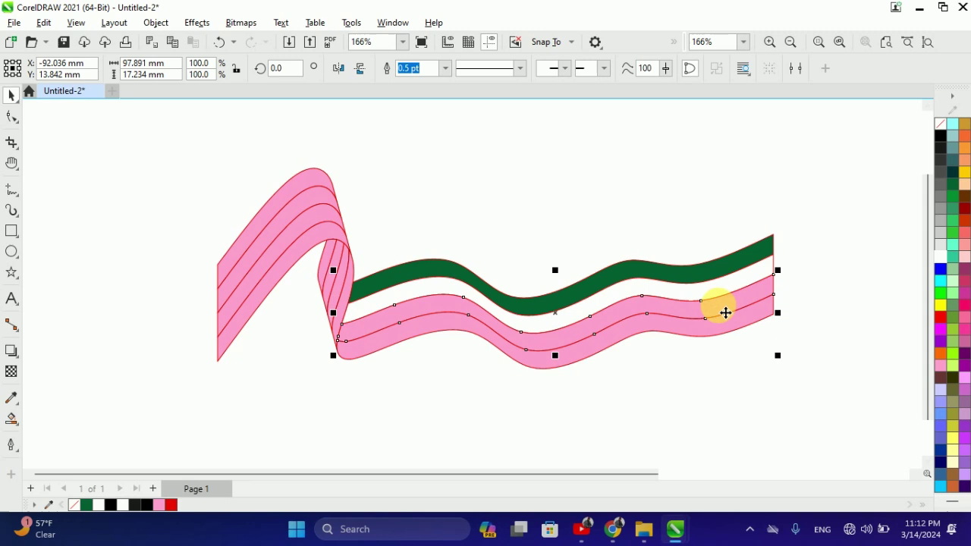
left_click(953, 184)
left_click(686, 339)
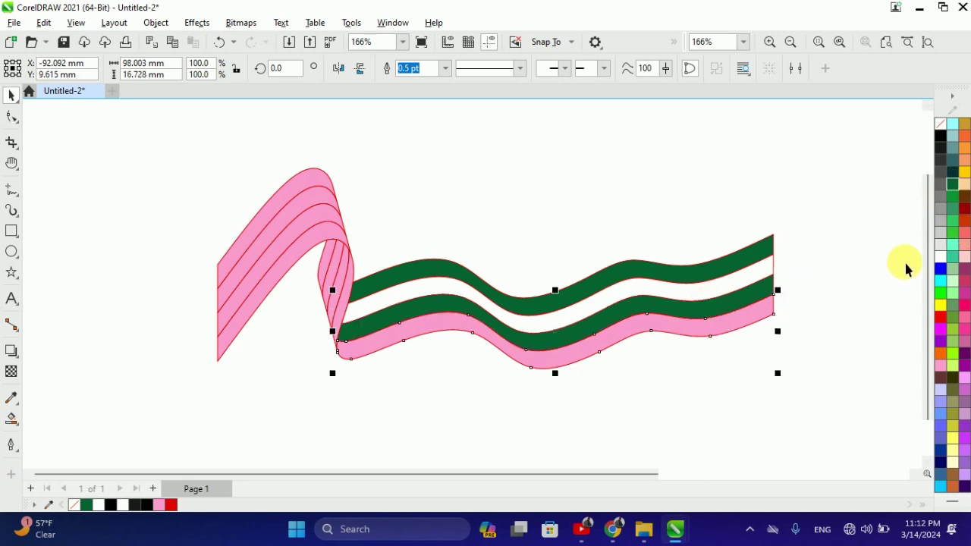
left_click(941, 256)
left_click(556, 240)
scroll(466, 293, "down", 1)
scroll(466, 293, "up", 1)
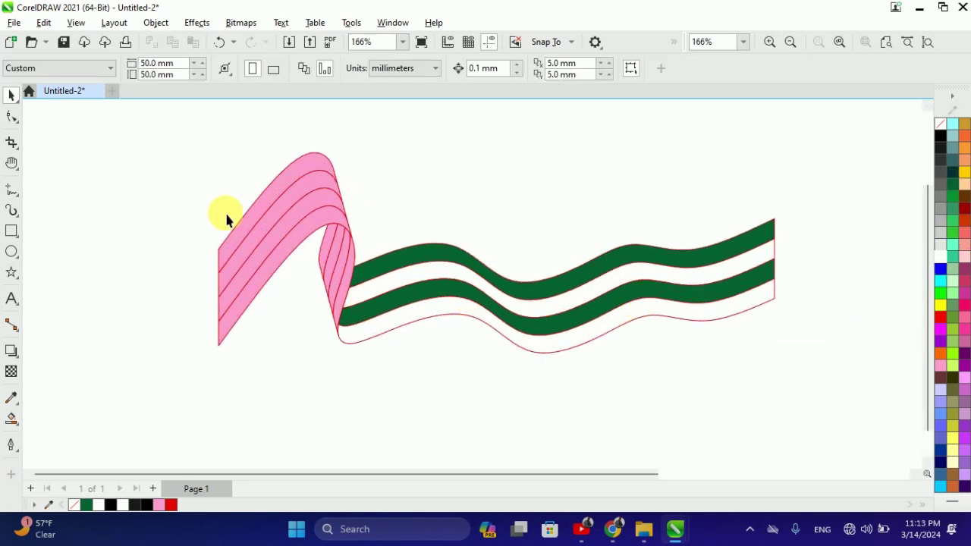
- Recolor the four front stripes of the folded end alternately green and white, starting with green on the upper edge
left_click(309, 170)
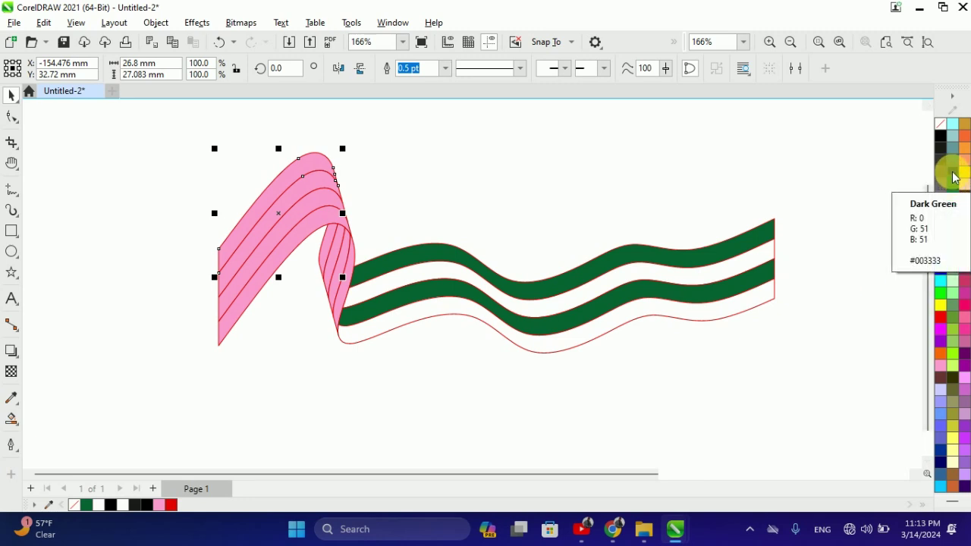
left_click(954, 175)
left_click(953, 193)
left_click(303, 184)
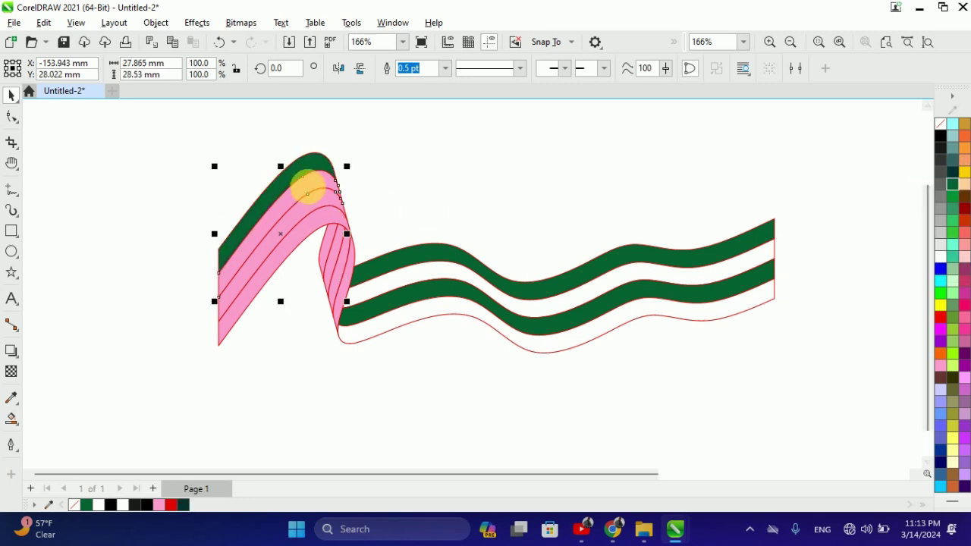
left_click(938, 257)
left_click(314, 206)
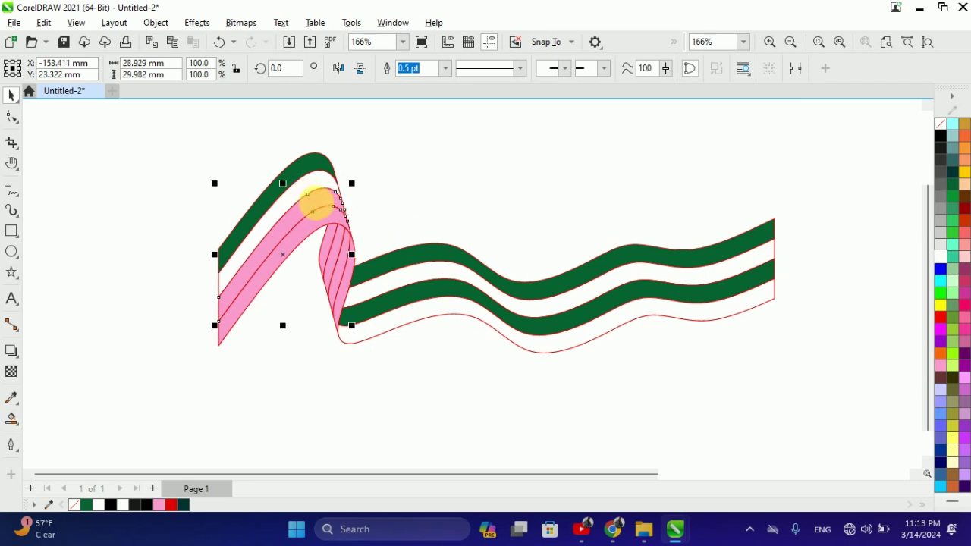
left_click(954, 193)
left_click(311, 223)
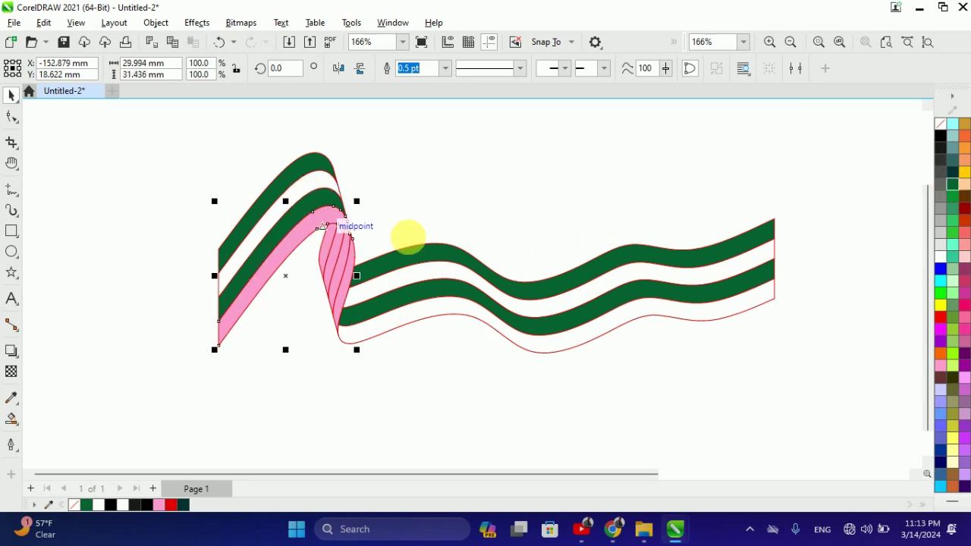
left_click(938, 260)
left_click(581, 225)
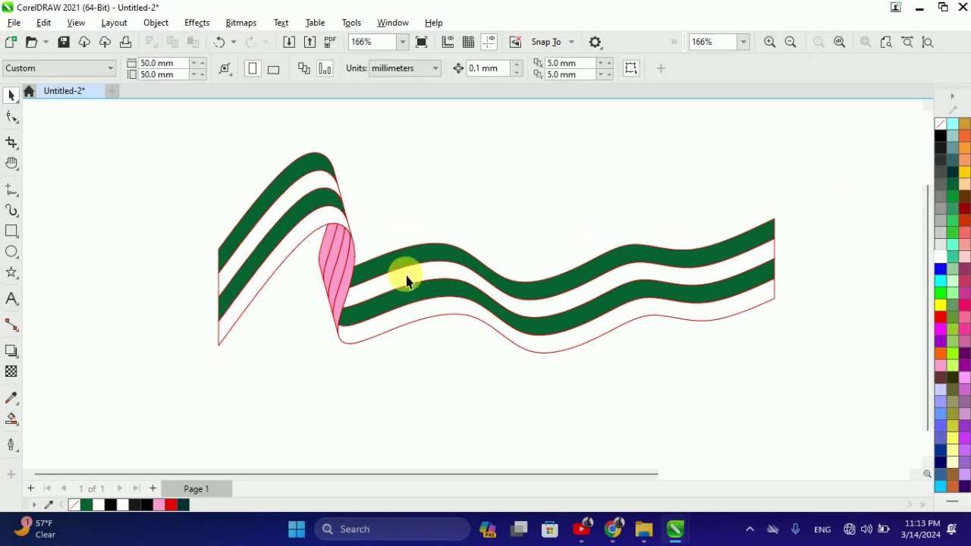
- Recolor the four narrow stripes on the fold's back side alternately green and white, starting with green on the innermost one
scroll(327, 258, "up", 2)
left_click(326, 252)
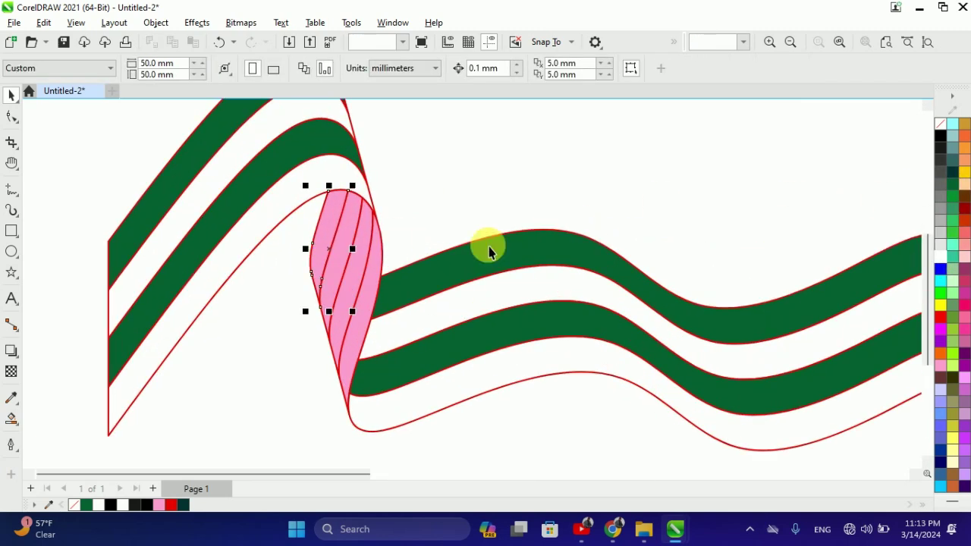
left_click(952, 185)
left_click(351, 218)
left_click(939, 260)
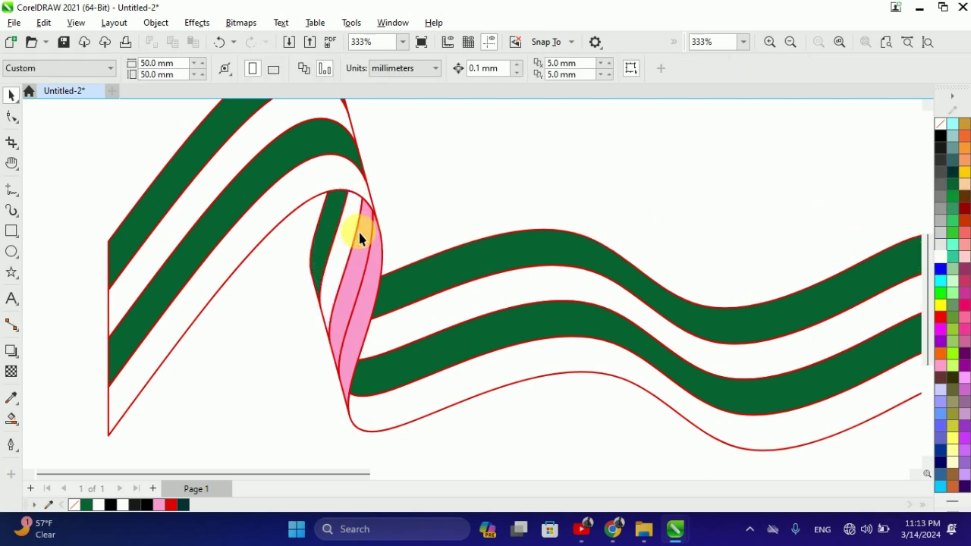
left_click(357, 222)
left_click(952, 185)
left_click(838, 192)
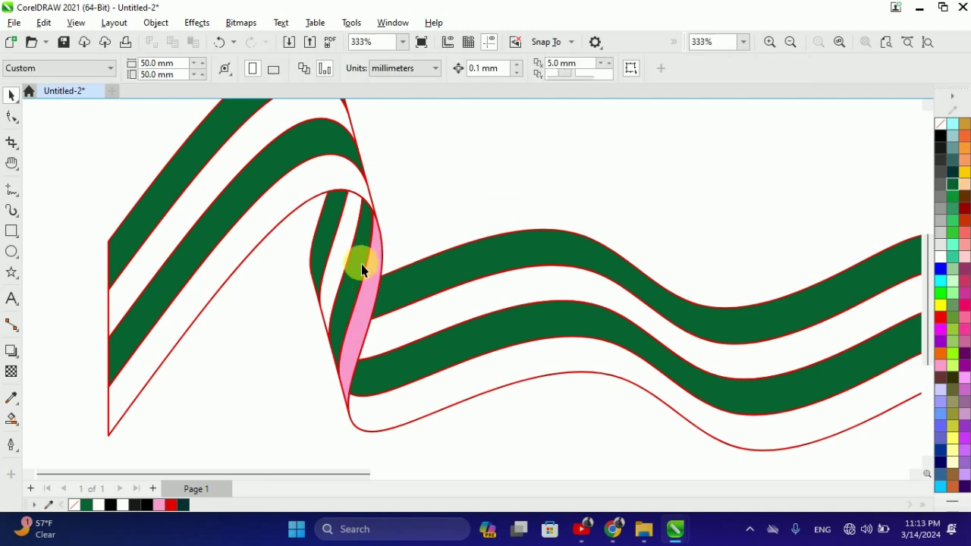
left_click(361, 264)
left_click(952, 258)
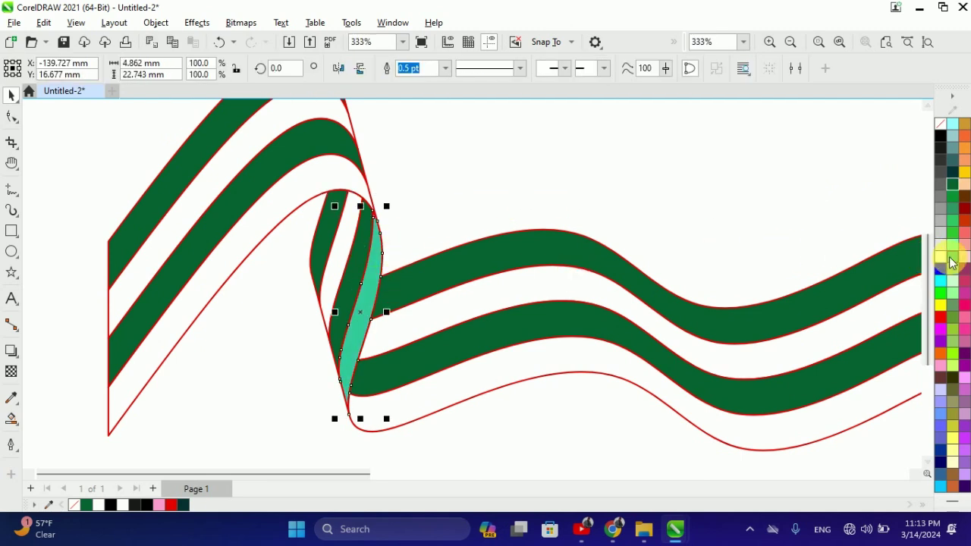
left_click(941, 258)
left_click(455, 207)
scroll(421, 293, "down", 2)
scroll(421, 296, "down", 3)
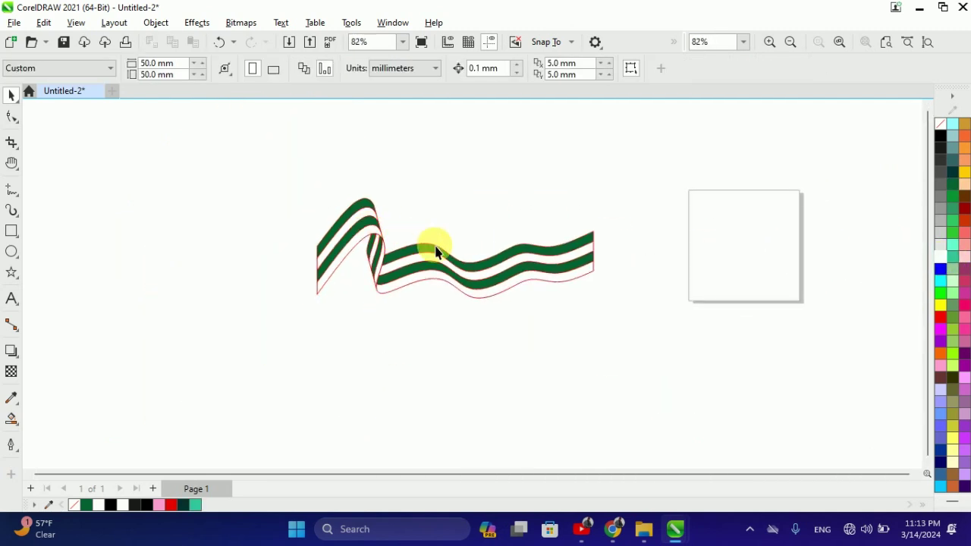
- Draw a background rectangle about 174 × 67 mm that surrounds the whole striped ribbon
scroll(433, 247, "up", 2)
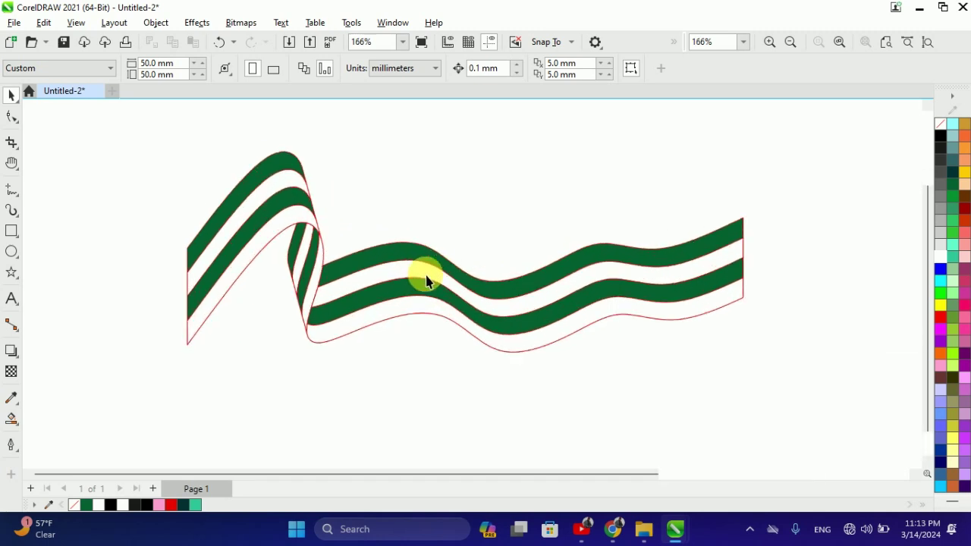
scroll(427, 278, "down", 2)
scroll(445, 310, "up", 2)
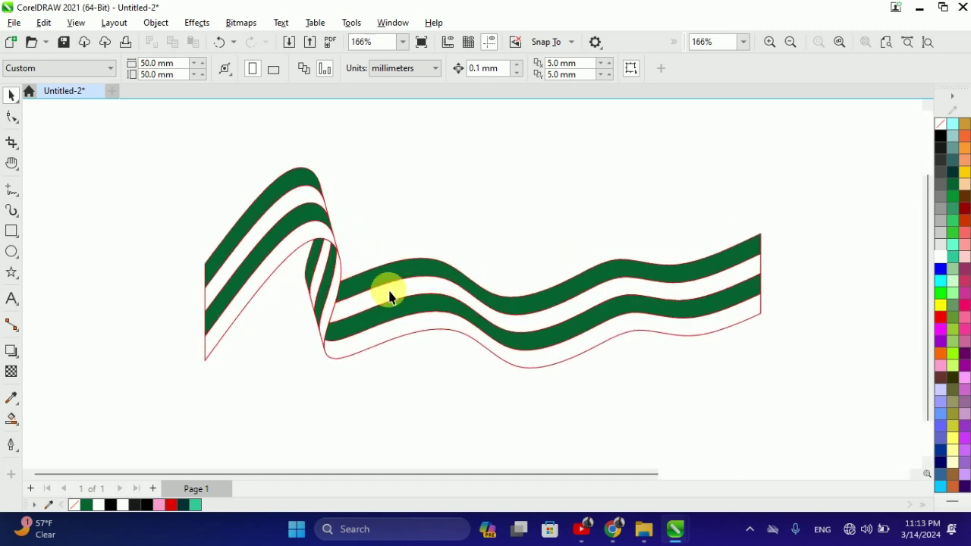
scroll(408, 323, "down", 4)
scroll(241, 295, "up", 2)
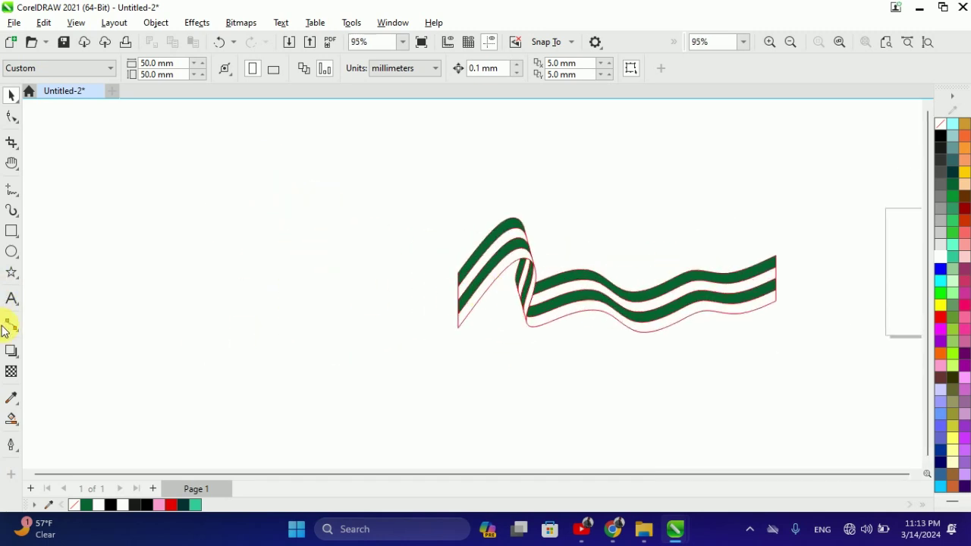
left_click(11, 231)
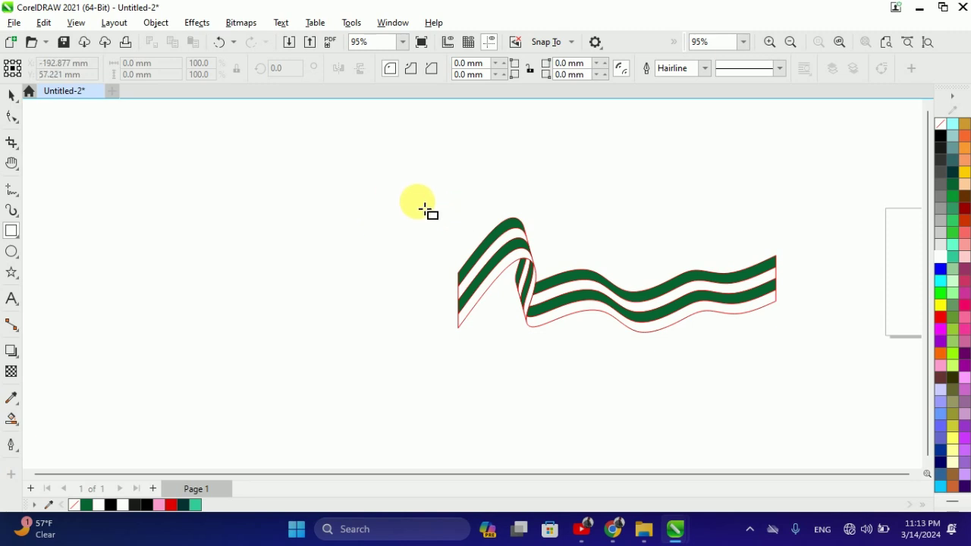
left_click_drag(394, 189, 838, 361)
scroll(379, 296, "down", 2)
scroll(575, 314, "up", 2)
scroll(418, 269, "up", 1)
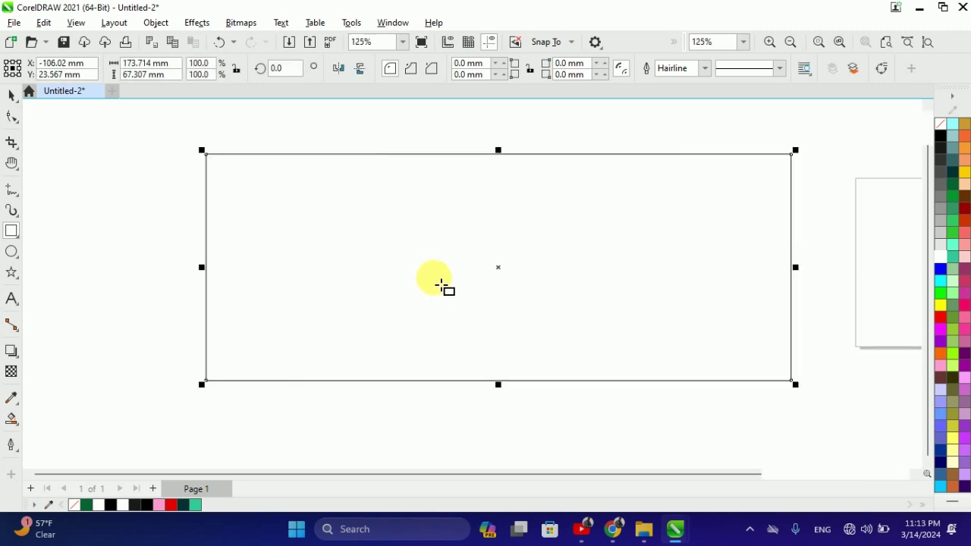
- Give the rectangle a light gray fill without an outline and send it behind the ribbon
right_click(943, 136)
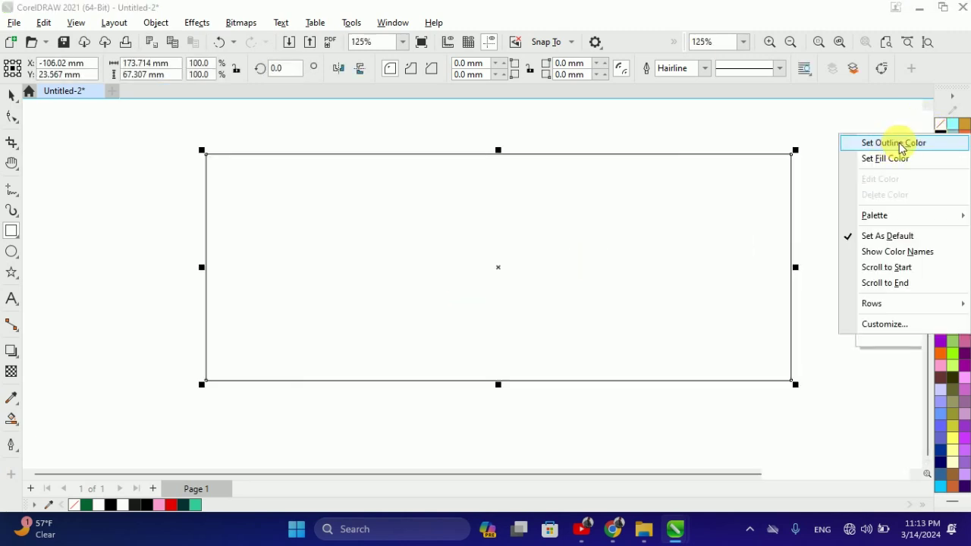
left_click(900, 144)
right_click(943, 121)
left_click(889, 129)
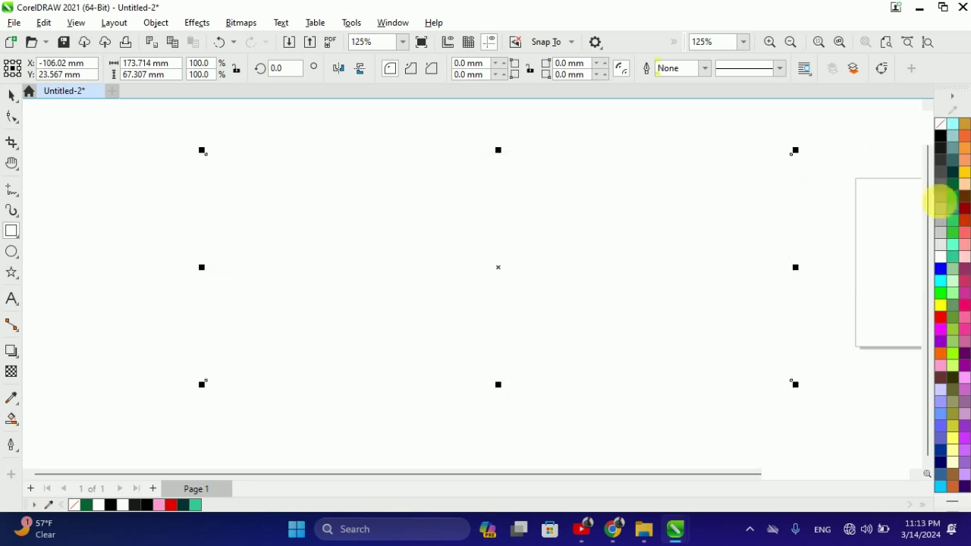
left_click(942, 235)
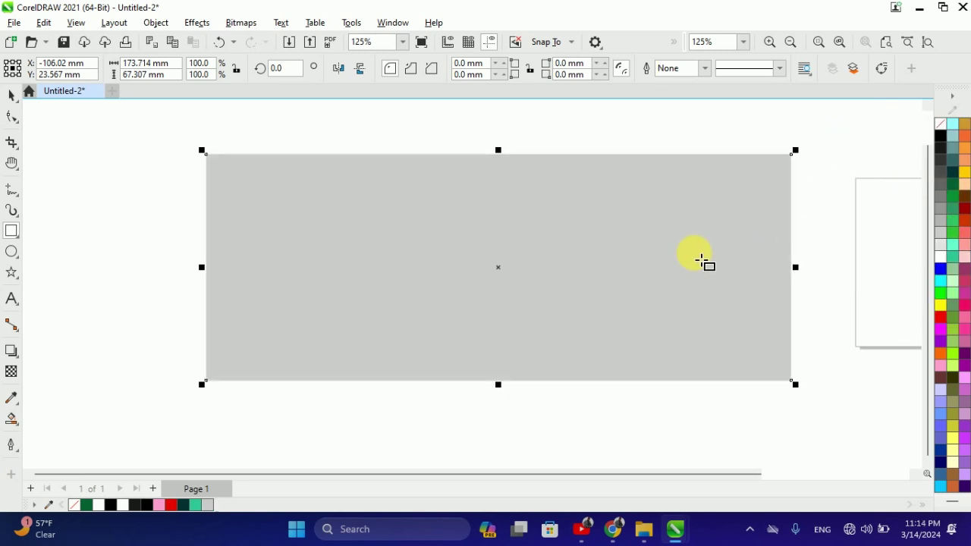
key("shift+Page_Down")
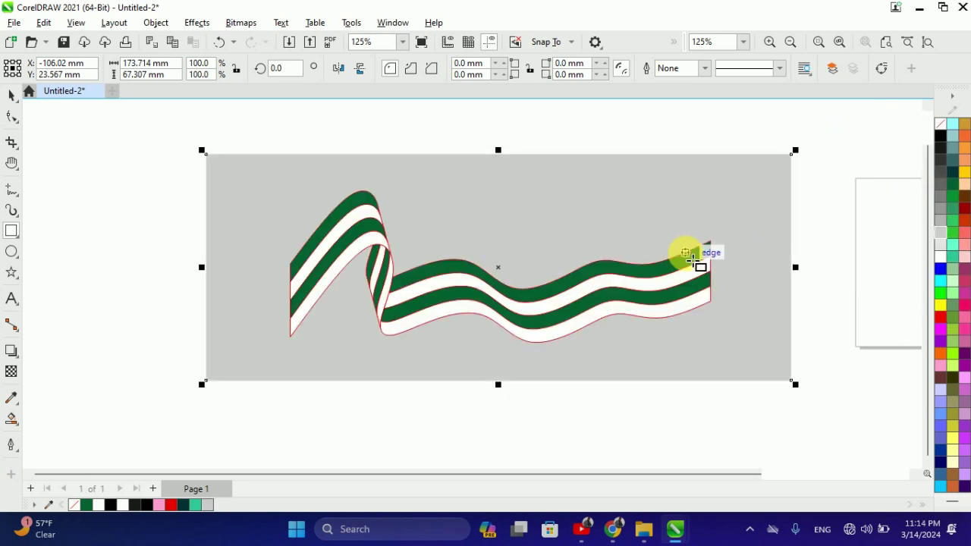
left_click(419, 137)
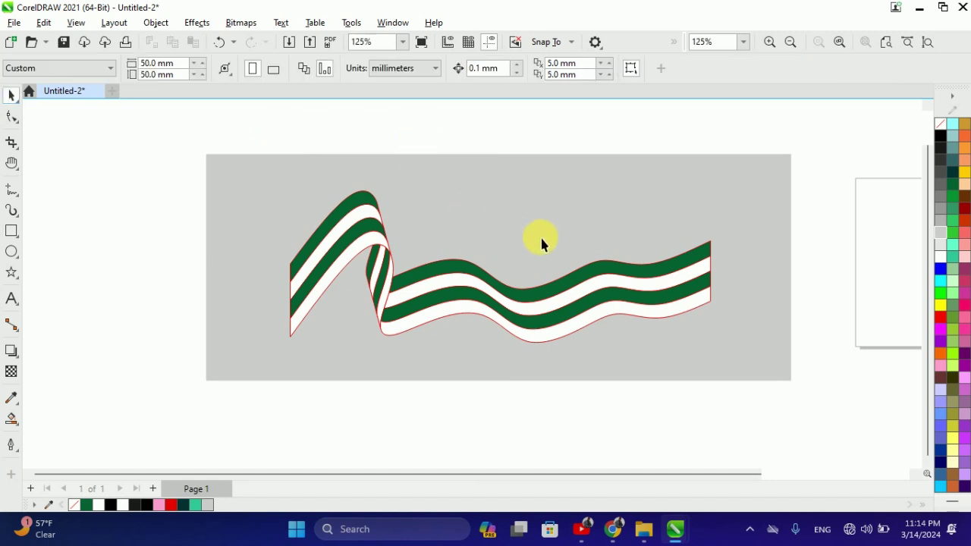
- Lock the gray background rectangle in place
scroll(540, 235, "up", 2)
right_click(511, 304)
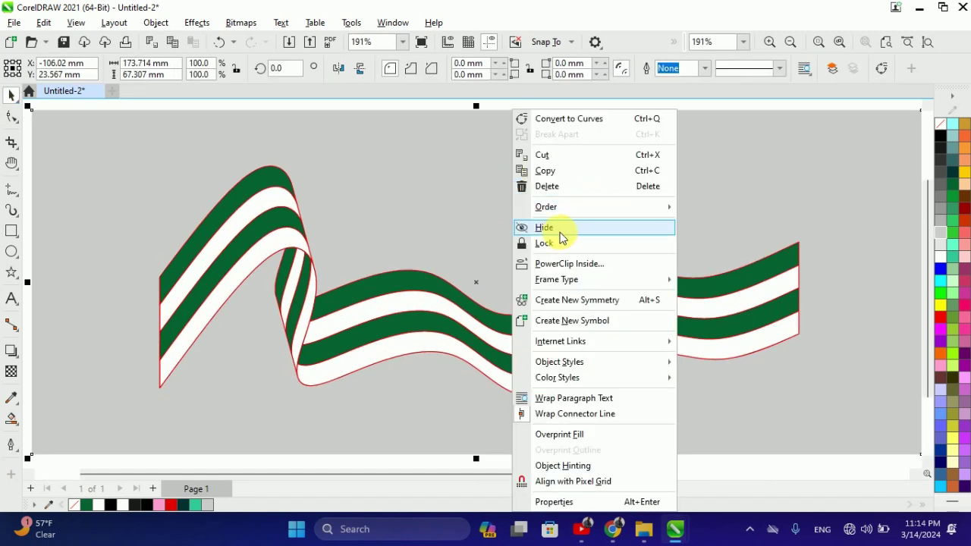
left_click(548, 241)
left_click(497, 233)
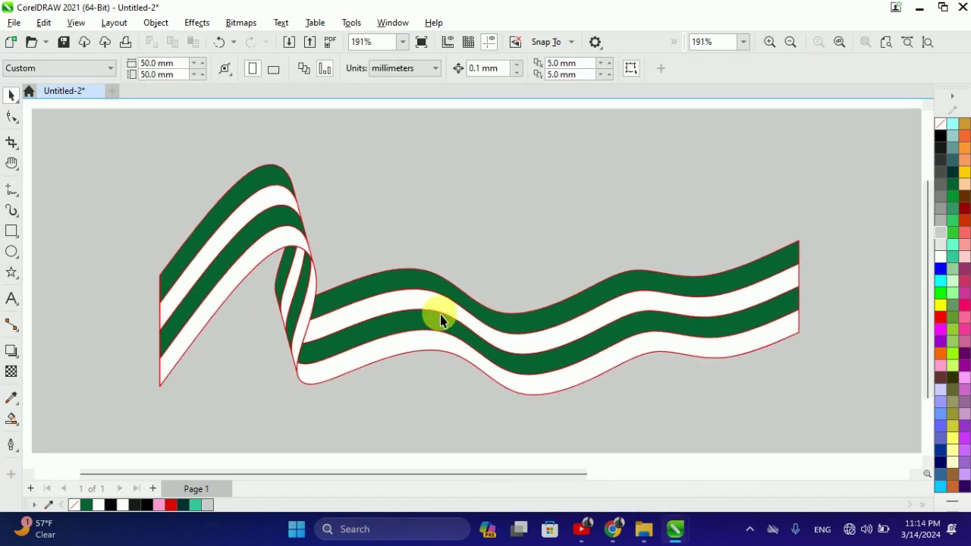
- Select all the ribbon stripes together and remove their red outlines
left_click(440, 314)
scroll(738, 218, "down", 2)
left_click_drag(738, 218, 697, 178)
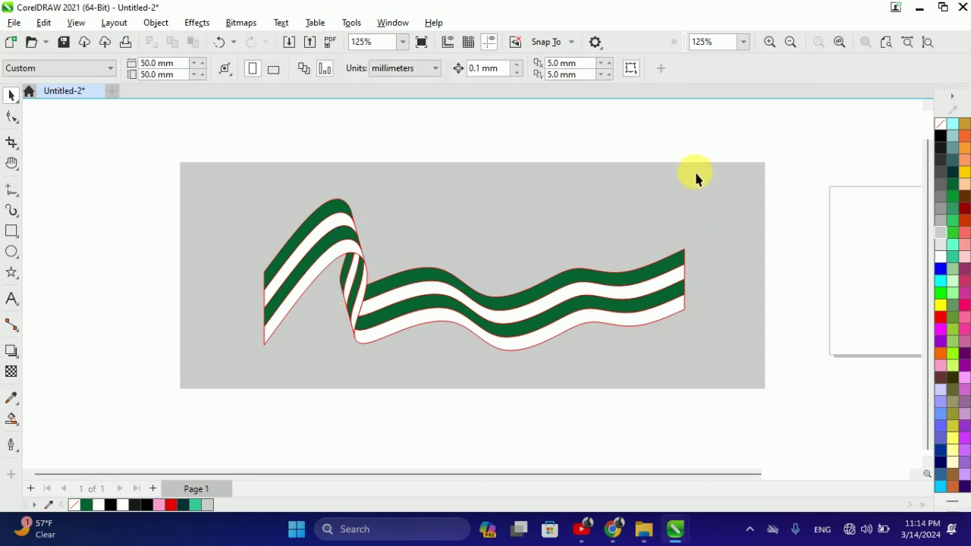
left_click_drag(194, 382, 195, 383)
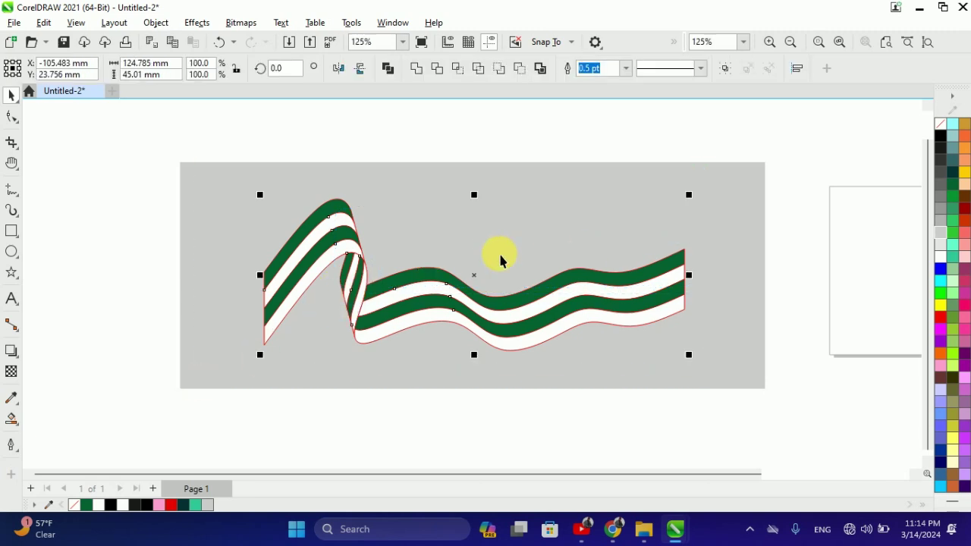
right_click(940, 128)
left_click(900, 134)
left_click(512, 223)
scroll(494, 304, "up", 2)
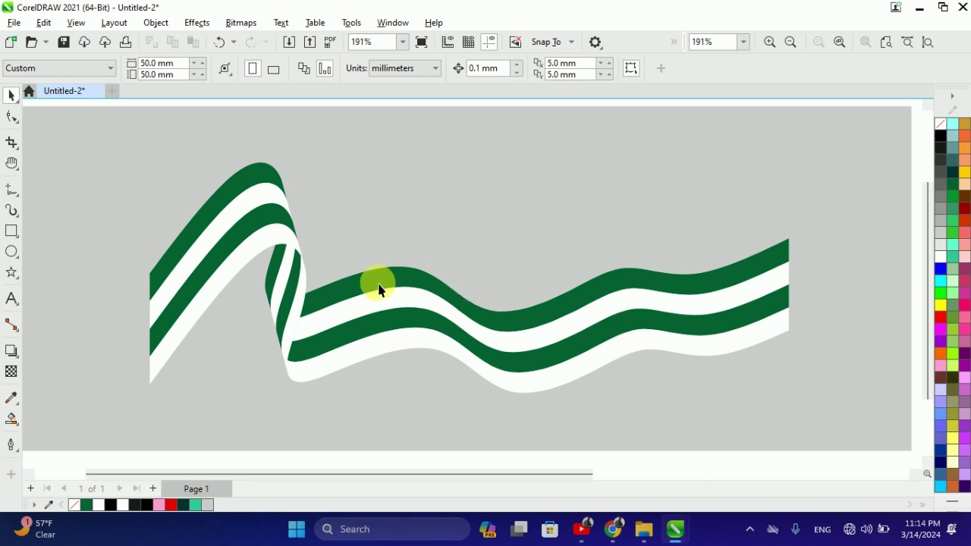
- Select the uppermost green stripe of the folded end for editing with the Interactive Fill tool
left_click(233, 207)
left_click(11, 351)
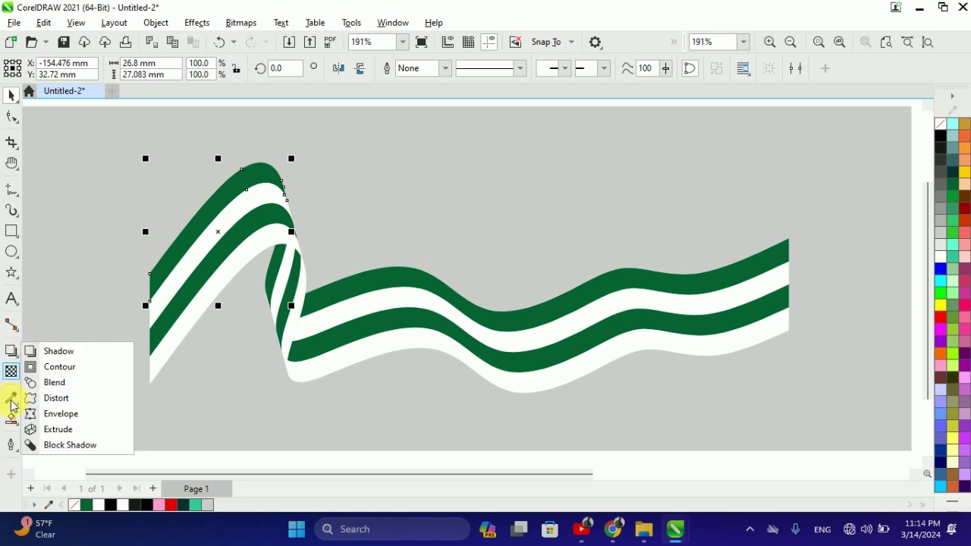
left_click(12, 419)
left_click(34, 416)
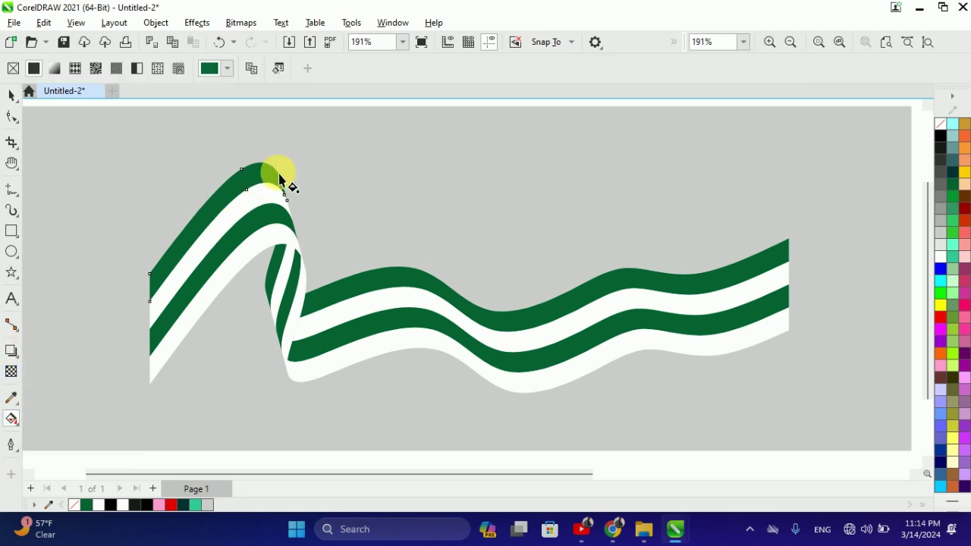
left_click_drag(277, 173, 151, 275)
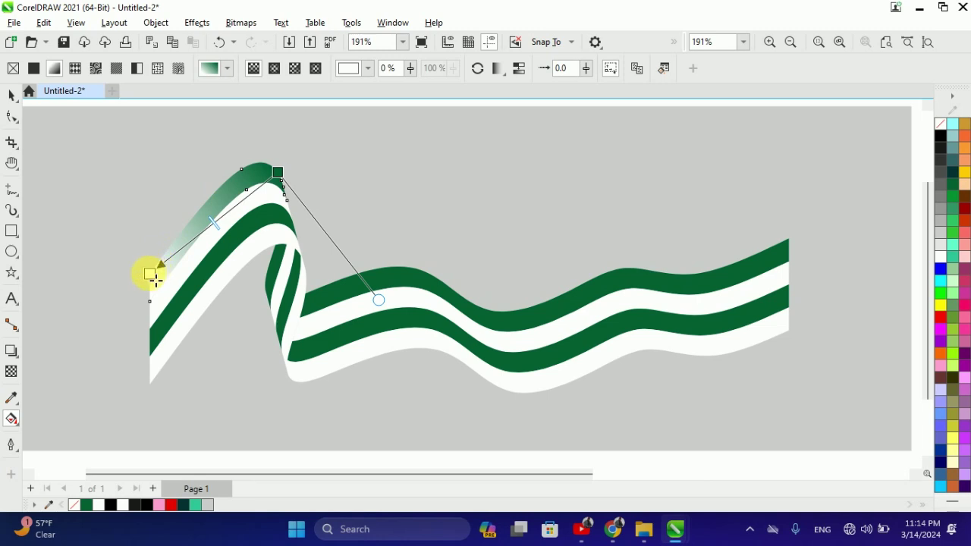
left_click(131, 288)
left_click(153, 283)
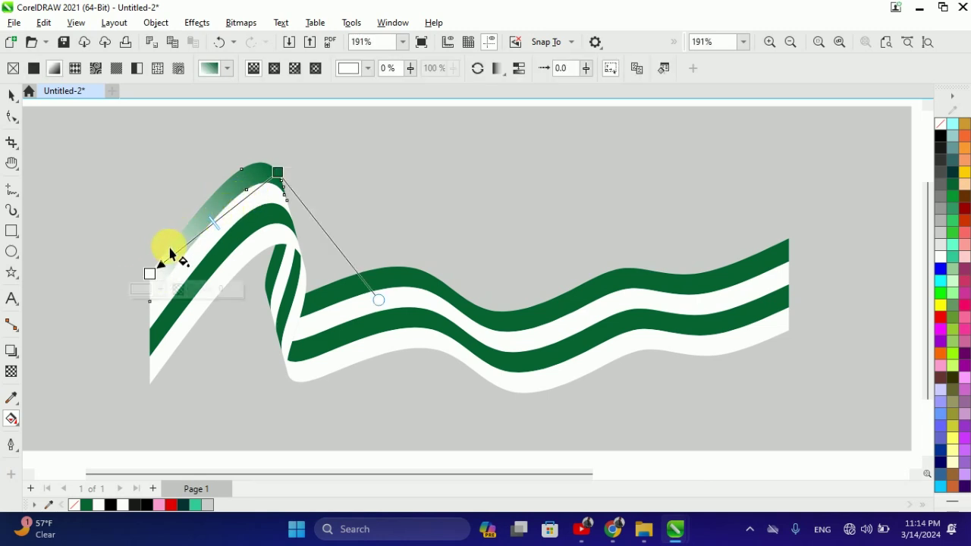
left_click(478, 69)
left_click(279, 173)
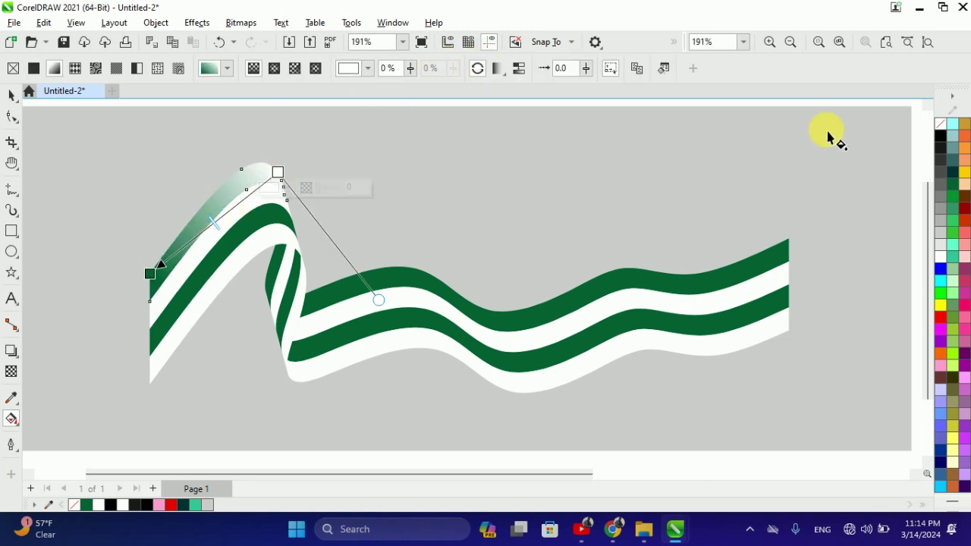
left_click_drag(940, 135, 277, 173)
left_click(150, 273)
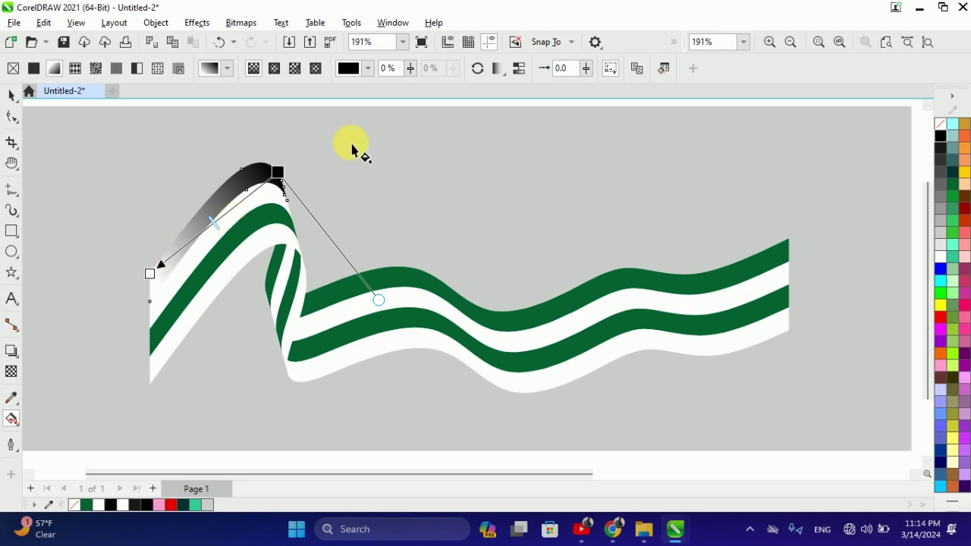
key("ctrl+z")
key("ctrl+z")
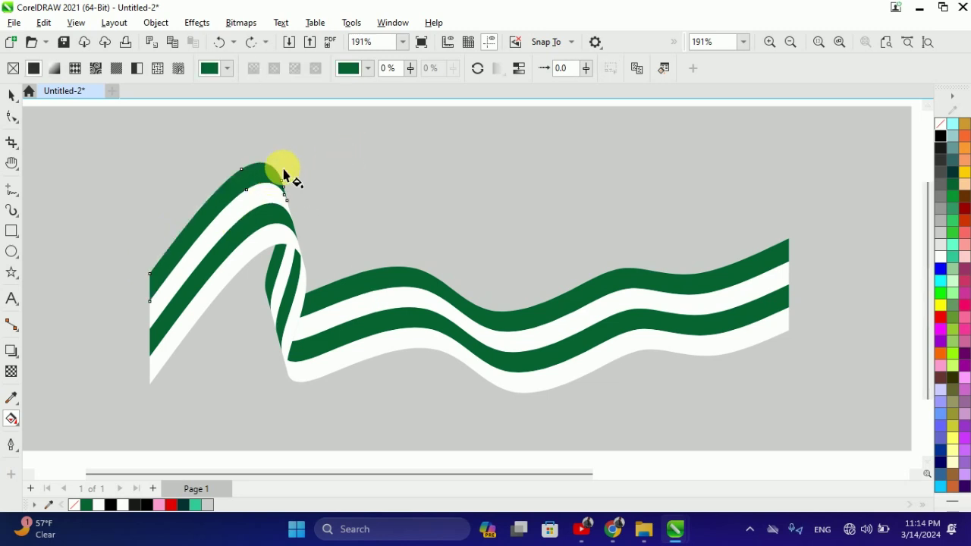
- Shade the folded end's uppermost green and white stripes with linear gradients toward black past the crest, starting the white one's gradient near the crest
left_click_drag(149, 287, 399, 119)
left_click(940, 136)
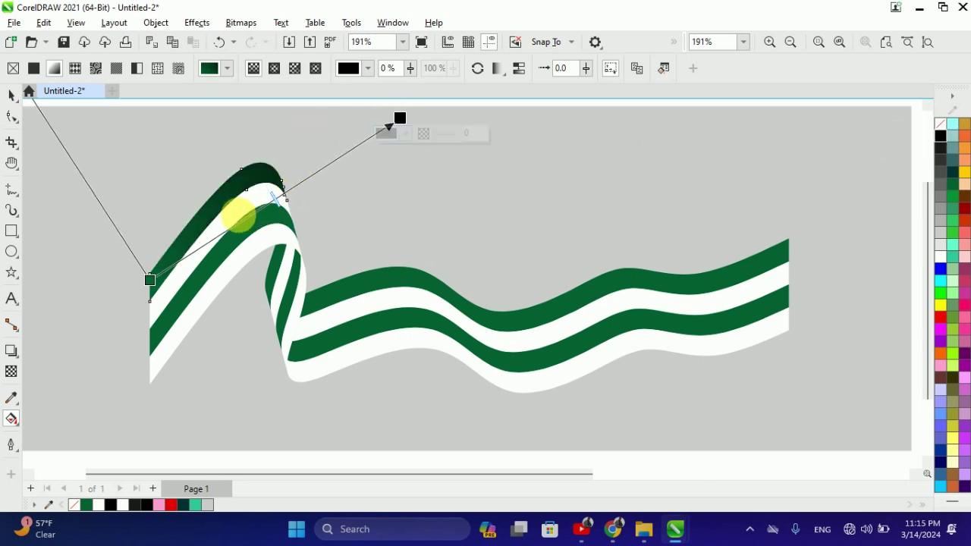
left_click(170, 289)
left_click_drag(150, 311, 384, 155)
left_click(942, 135)
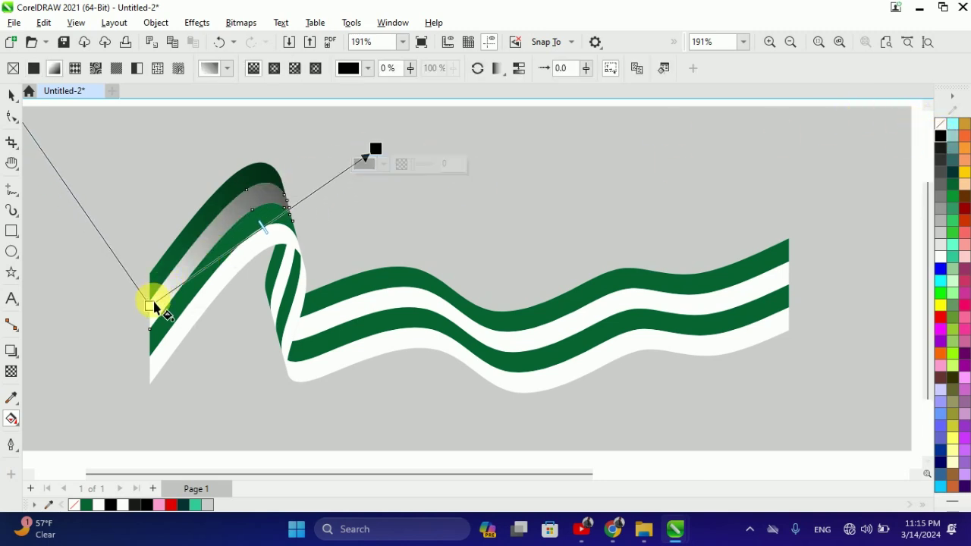
left_click_drag(156, 304, 268, 226)
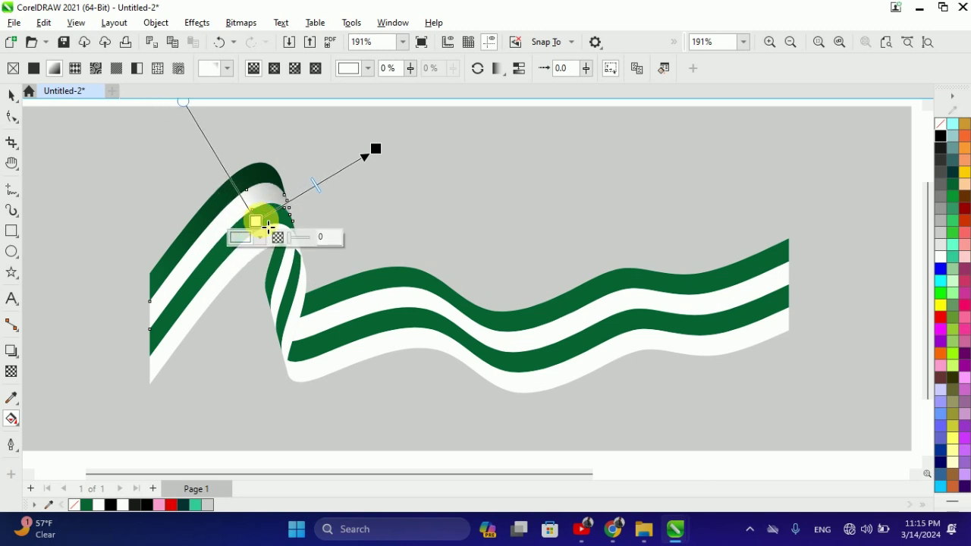
- Copy the green and white gradient fills onto the matching lower green and white stripes of the folded end
left_click(213, 267)
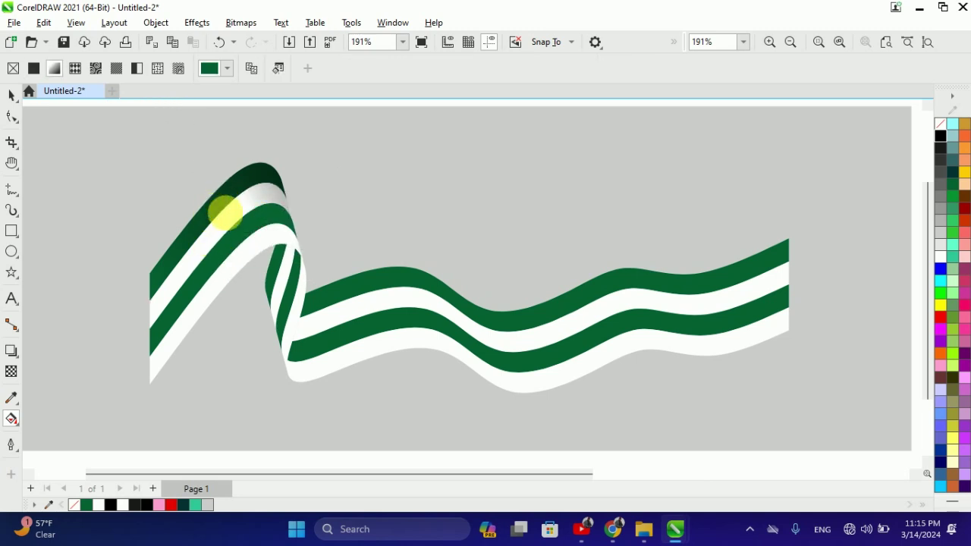
left_click_drag(225, 214, 234, 243)
left_click(281, 285)
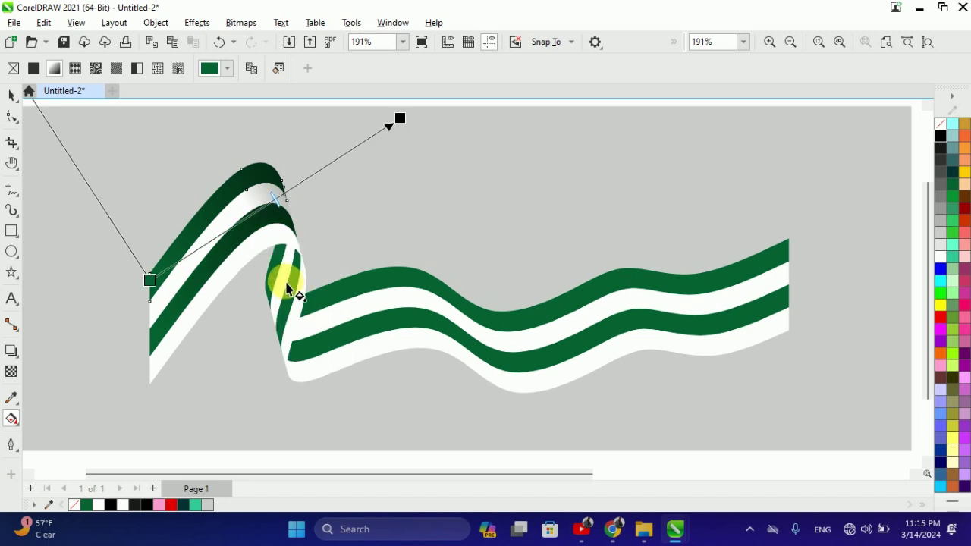
left_click_drag(289, 286, 247, 251)
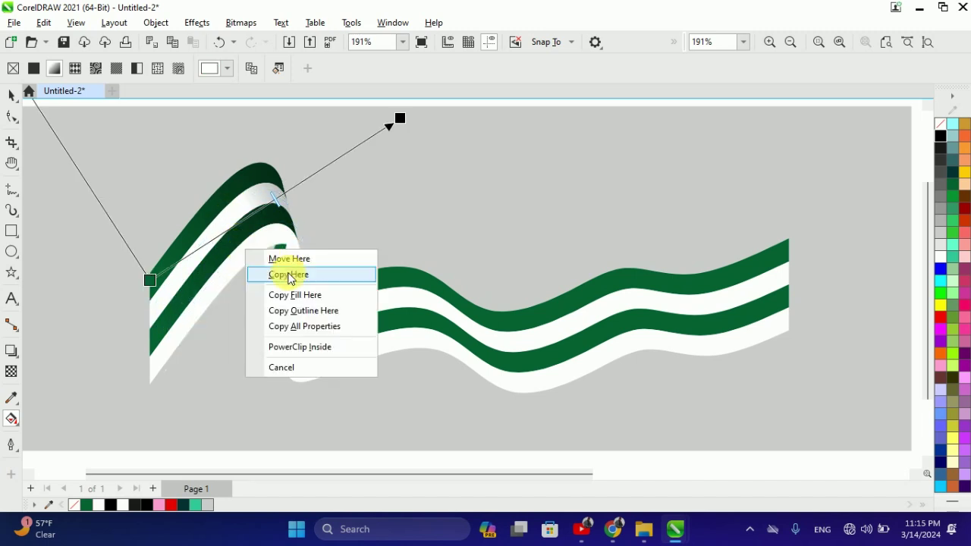
left_click(302, 297)
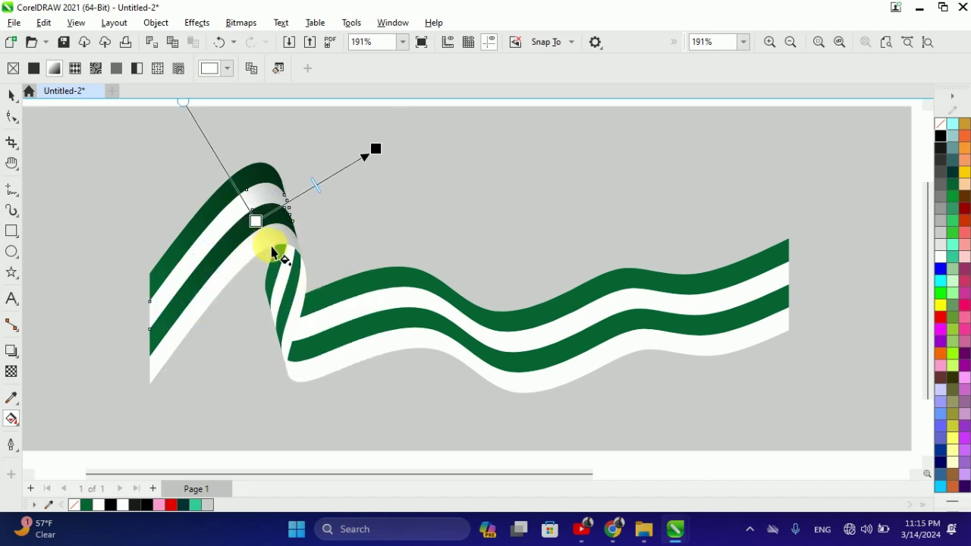
- Apply a linear gradient to the narrow white stripe on the fold's back side, from white at its lower end to black at its upper end
left_click(11, 95)
scroll(306, 245, "down", 1)
scroll(290, 270, "up", 3)
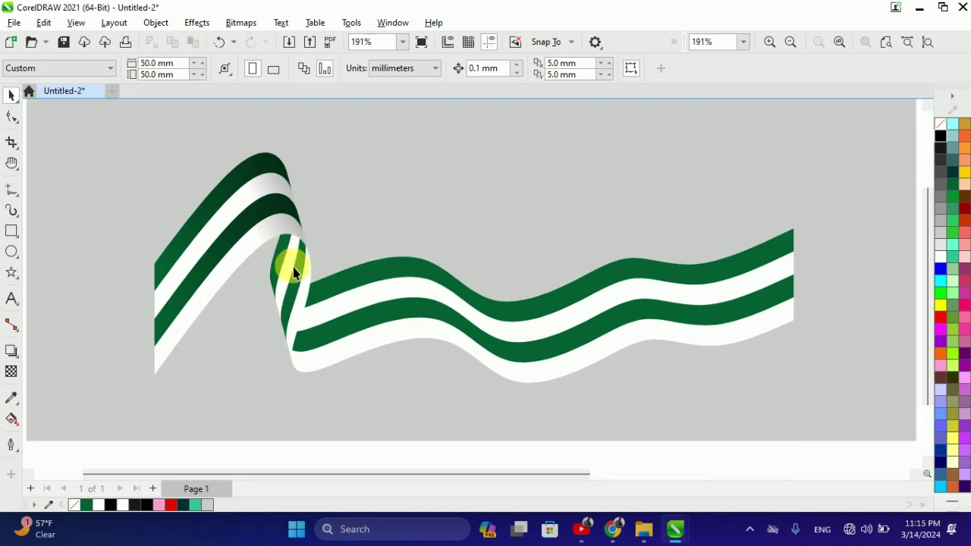
scroll(292, 272, "down", 2)
scroll(291, 277, "up", 1)
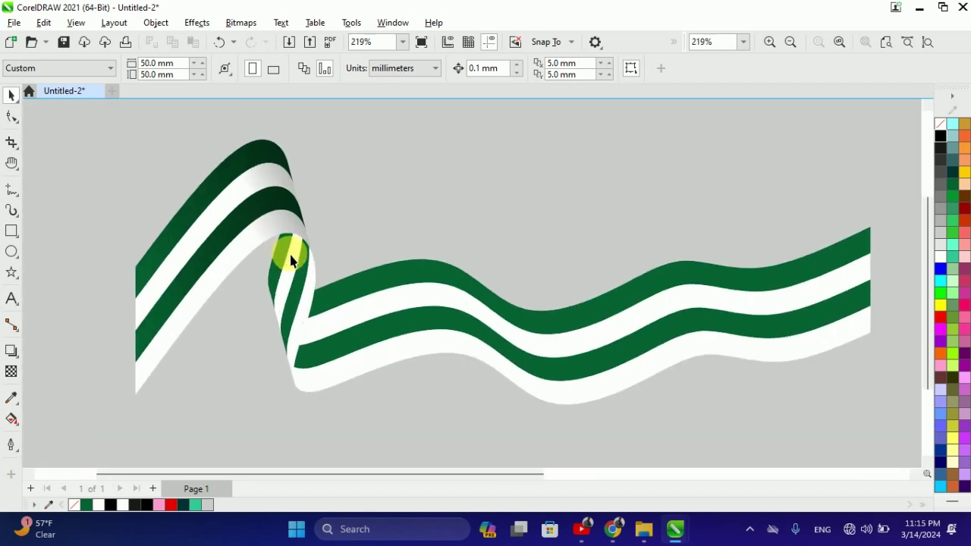
left_click(296, 264)
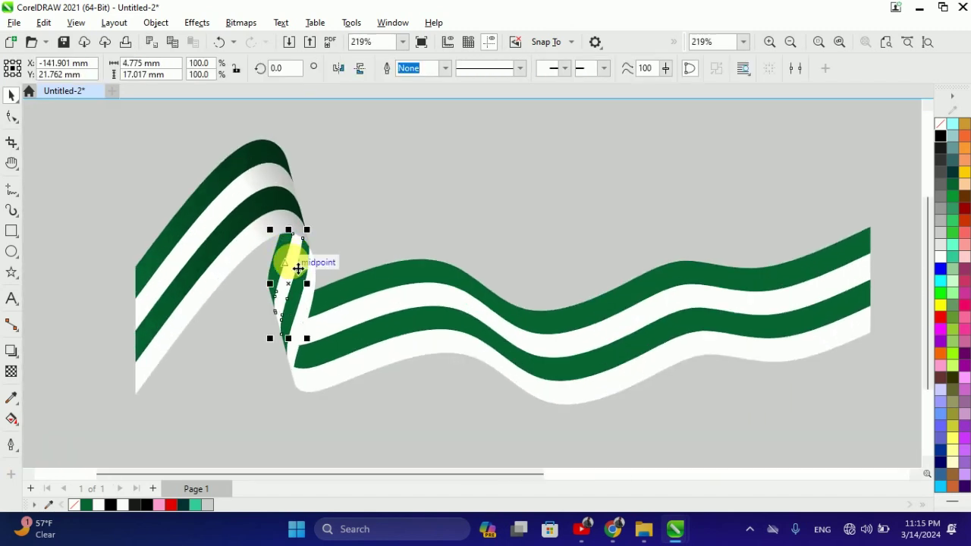
left_click(13, 420)
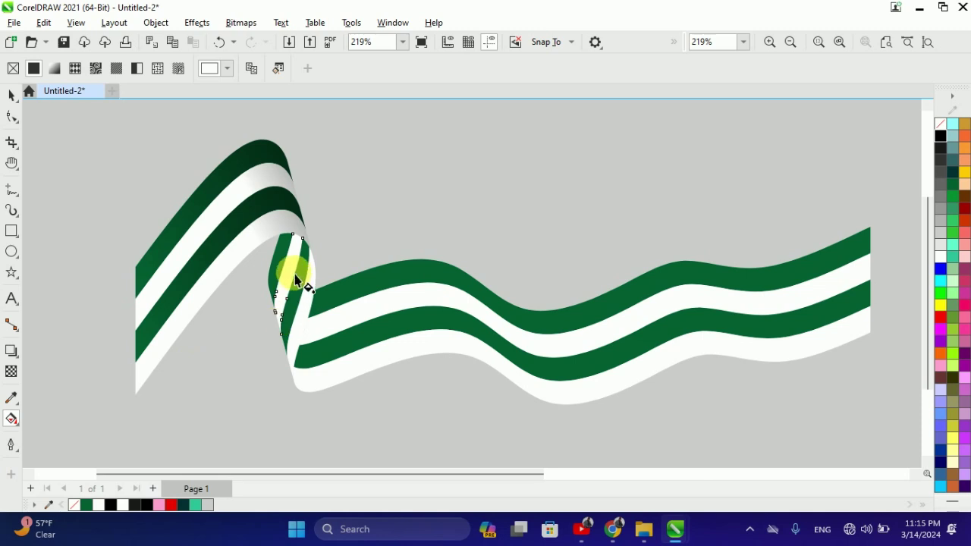
left_click_drag(280, 328, 300, 266)
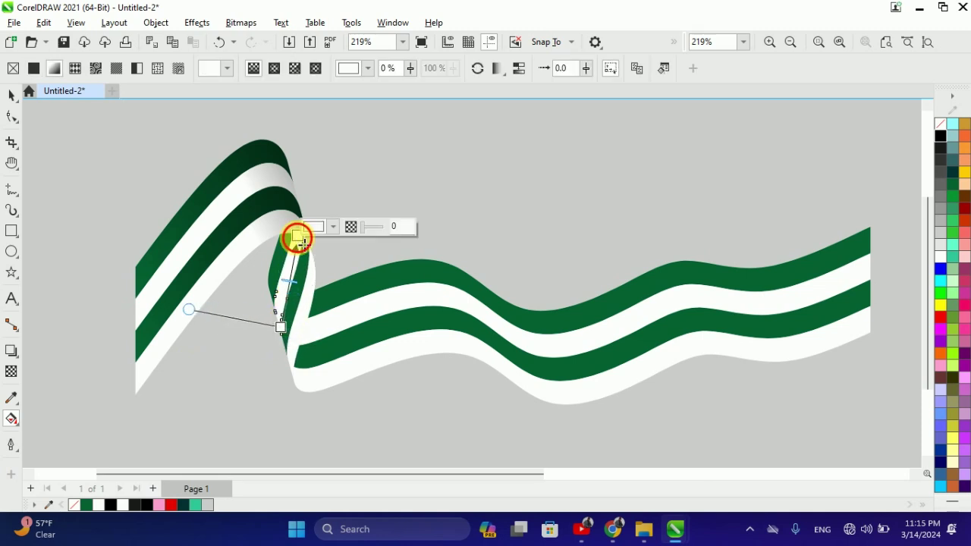
left_click(940, 135)
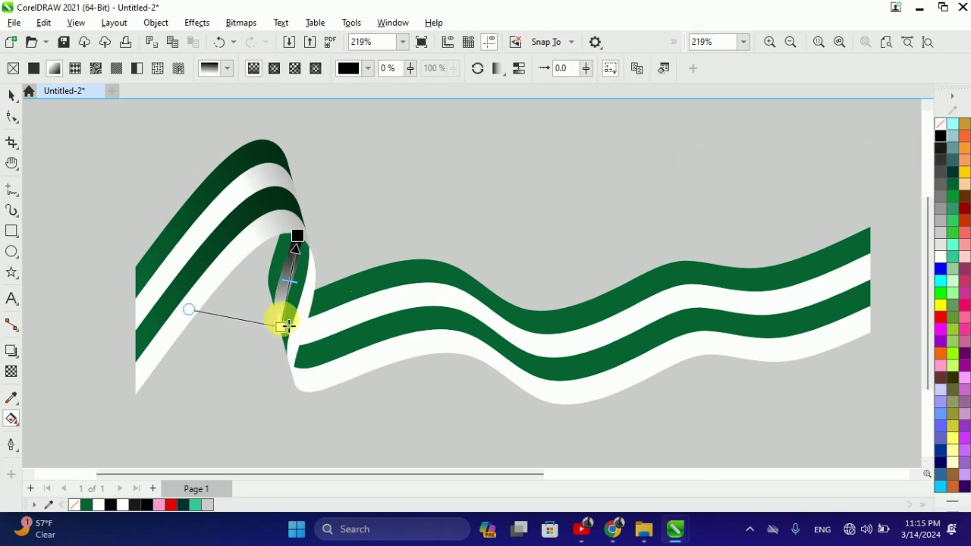
- Shift the narrow white back stripe's gradient upward and apply a linear gradient from green up to black on the green stripe beside it
left_click_drag(287, 326, 288, 284)
left_click_drag(297, 237, 310, 189)
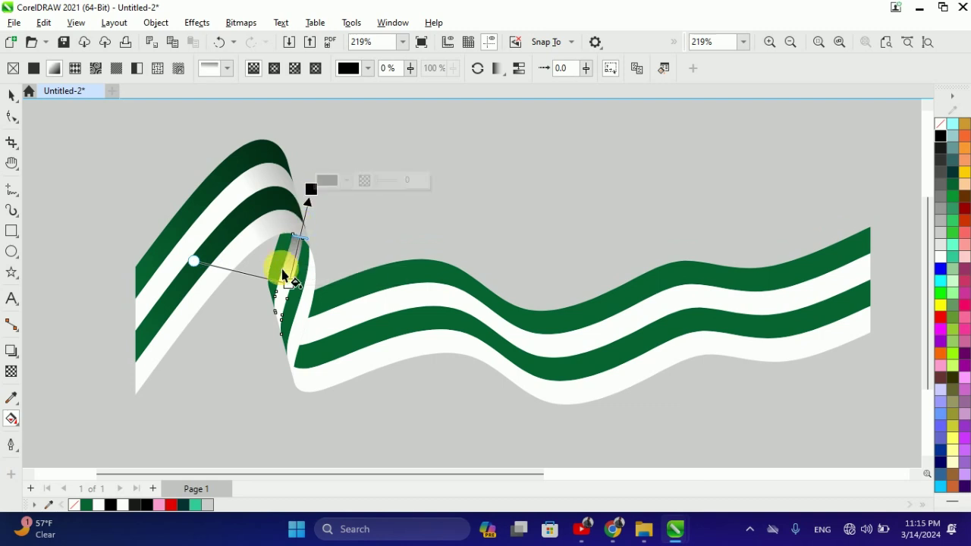
left_click(281, 260)
left_click_drag(271, 298, 287, 211)
left_click(940, 136)
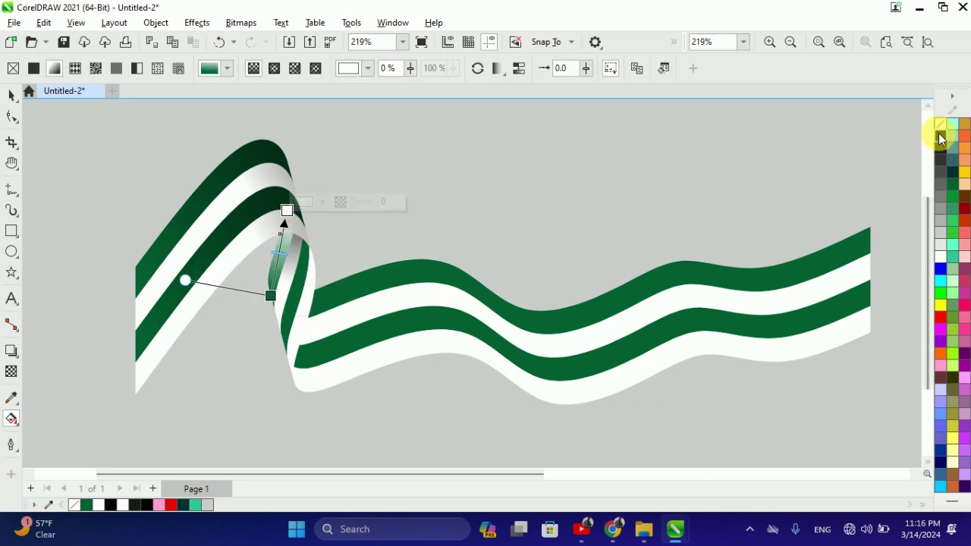
left_click_drag(270, 295, 282, 272)
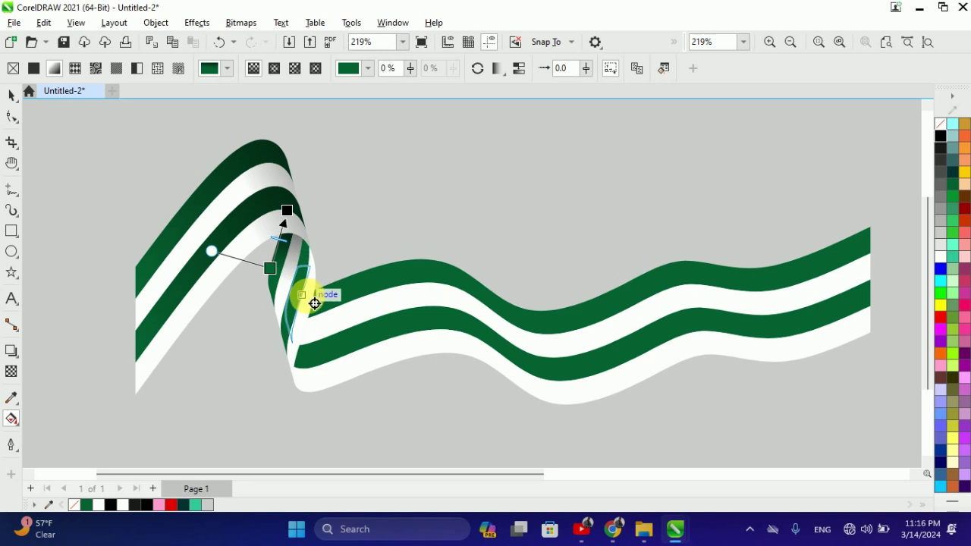
- Copy the gradient fills of the fold's back side onto its remaining green and white stripes, and deselect everything
right_click(312, 301)
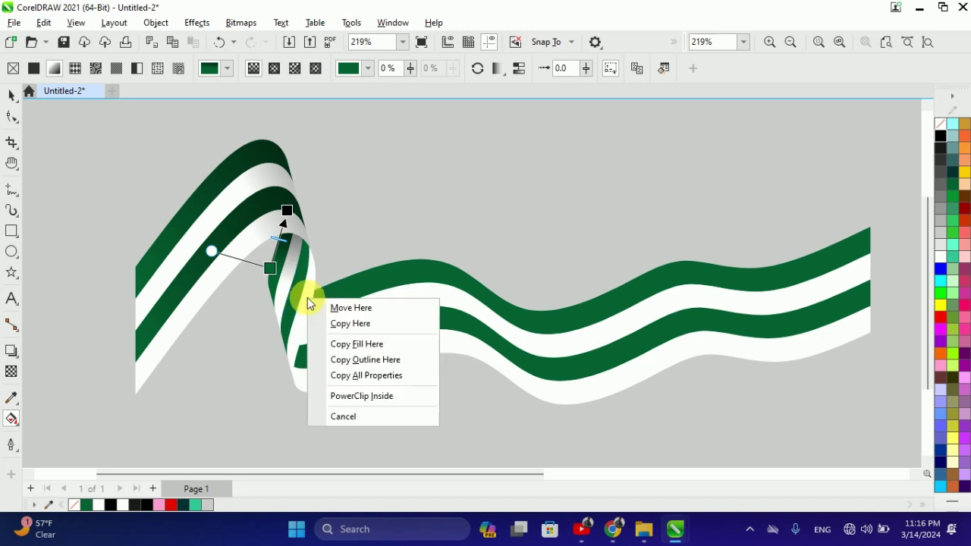
left_click(357, 345)
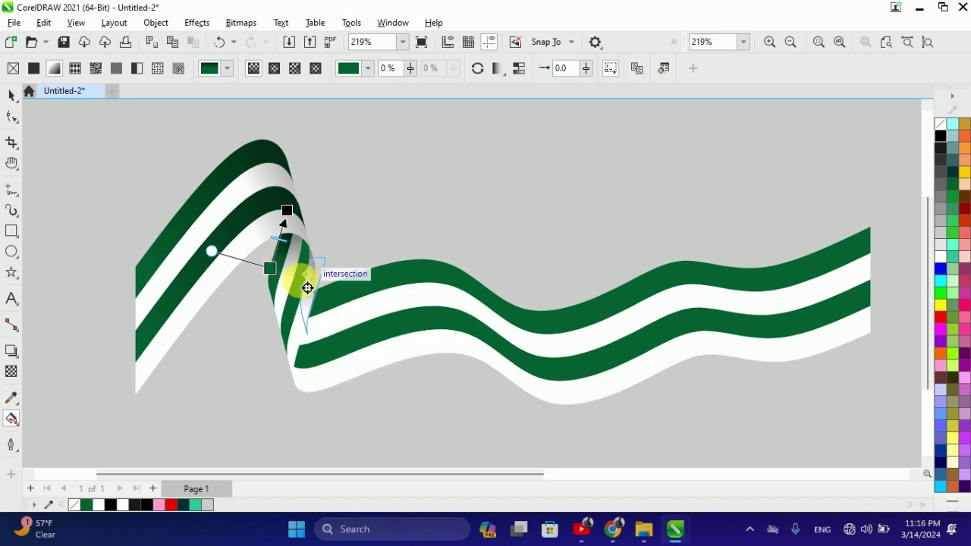
right_click(306, 289)
left_click(356, 326)
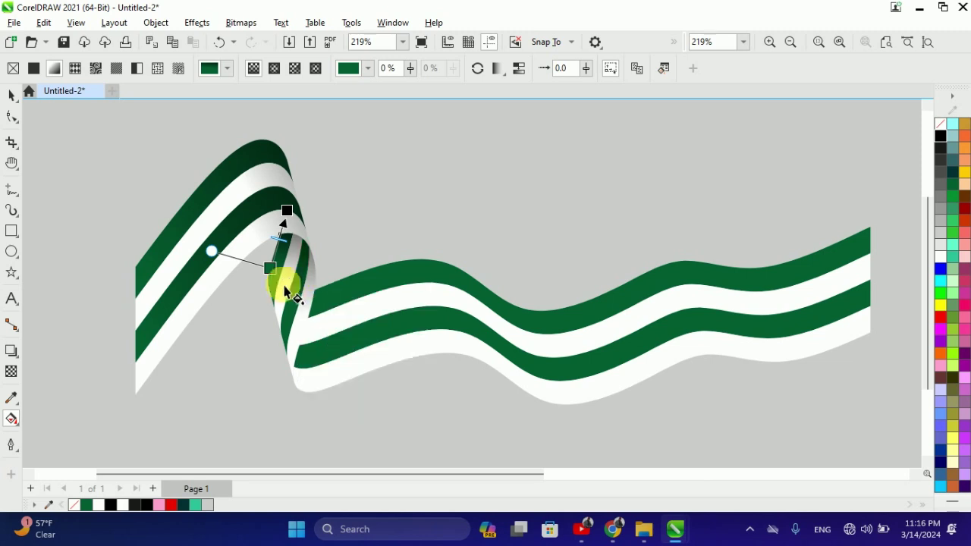
left_click(11, 97)
left_click(334, 179)
- Try to copy the gradient fill of the folded end's uppermost green stripe onto the long section's upper green stripe
scroll(326, 249, "down", 1)
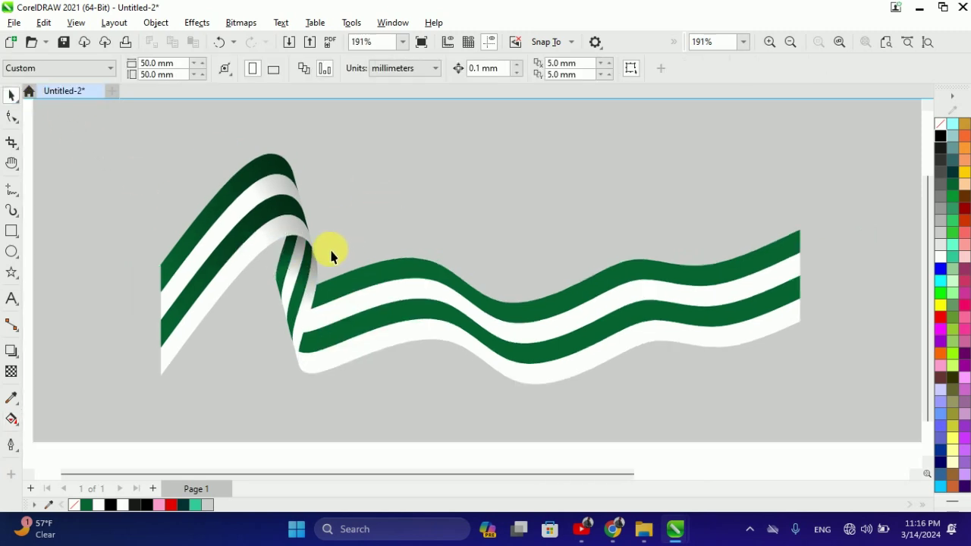
scroll(323, 253, "up", 2)
scroll(334, 243, "down", 2)
scroll(340, 258, "up", 1)
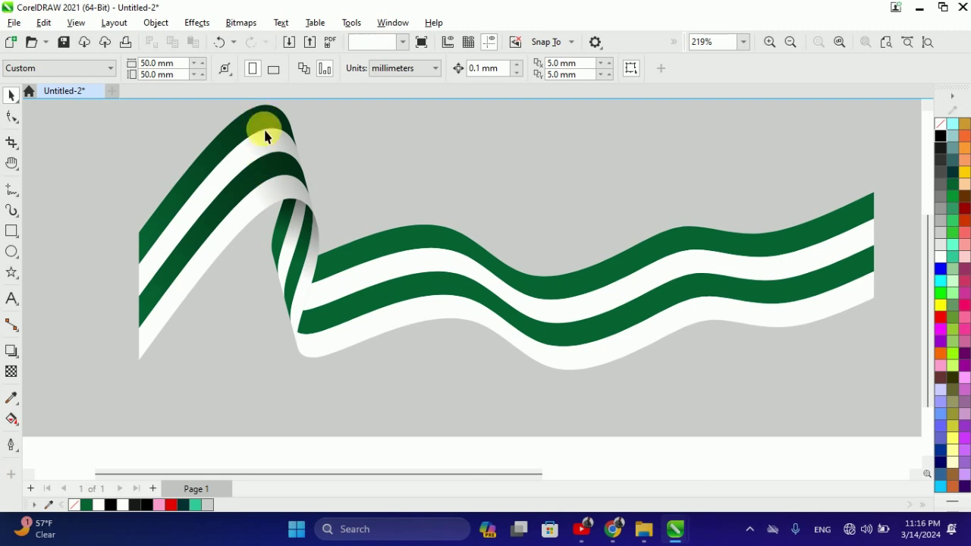
left_click_drag(265, 135, 380, 244)
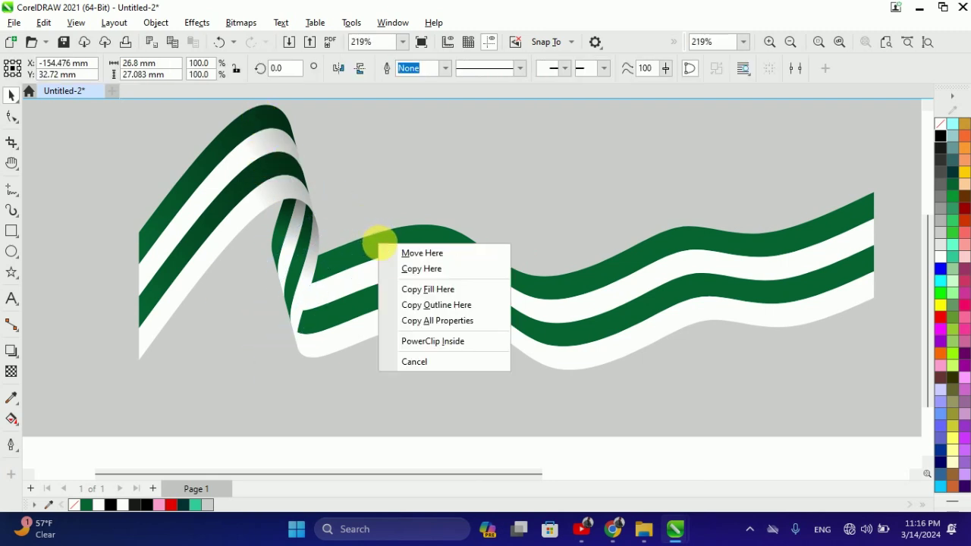
left_click(446, 289)
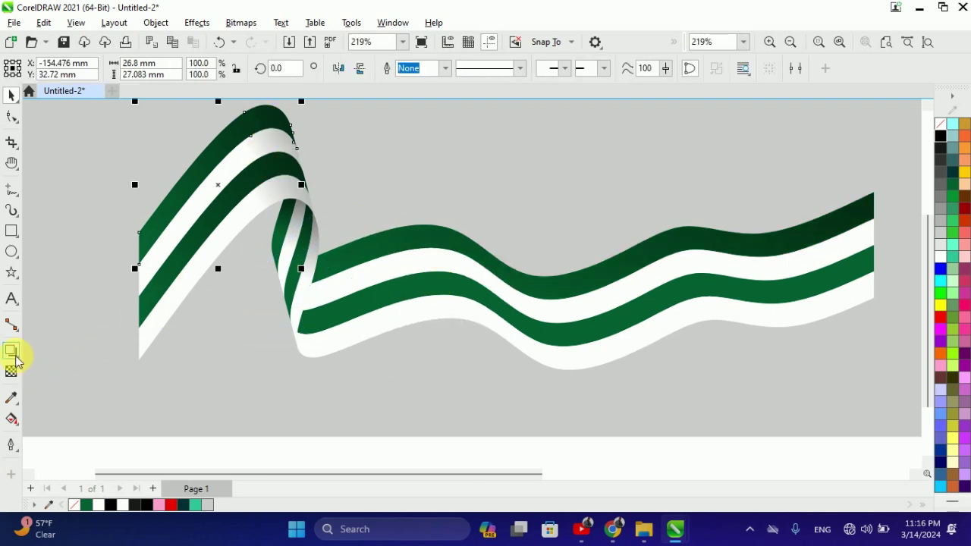
left_click(11, 417)
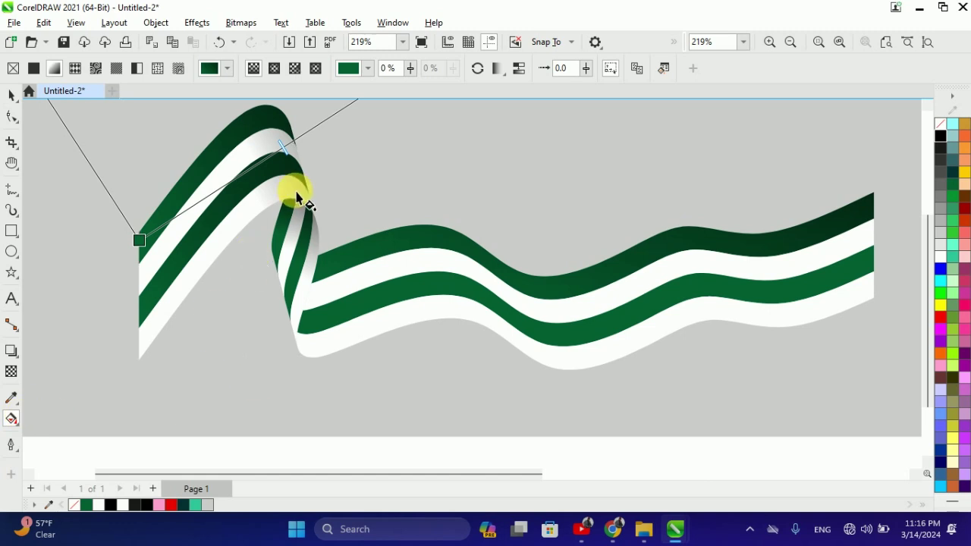
left_click(355, 250)
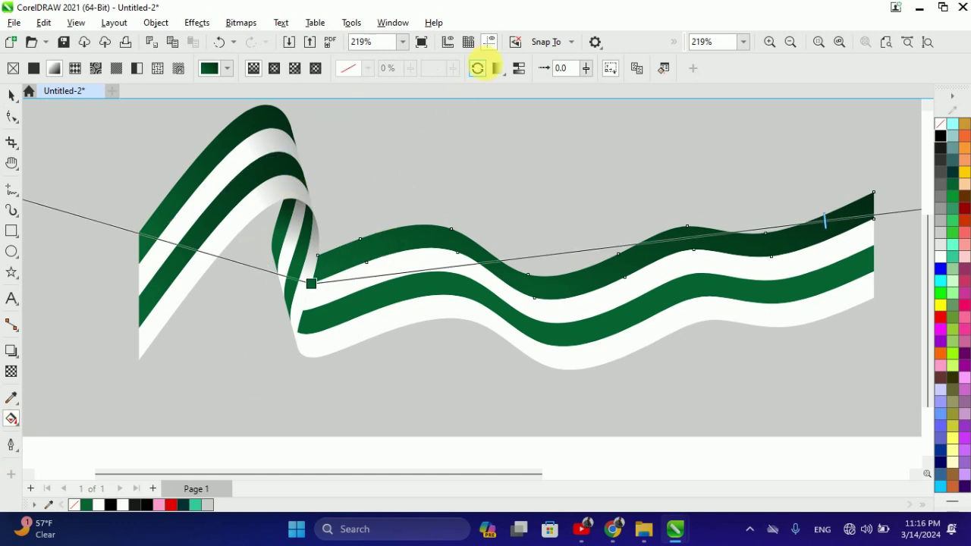
scroll(355, 267, "down", 2)
key("ctrl+z")
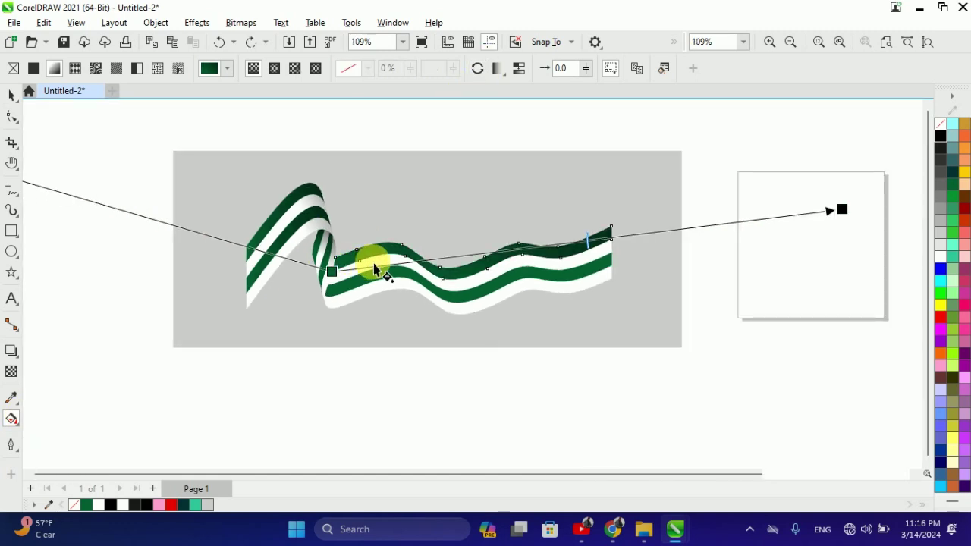
- Apply a linear gradient to the long section's upper green stripe, reversed to run from black at the fold to green at the far end
scroll(375, 262, "up", 1)
scroll(467, 260, "down", 1)
scroll(400, 257, "up", 2)
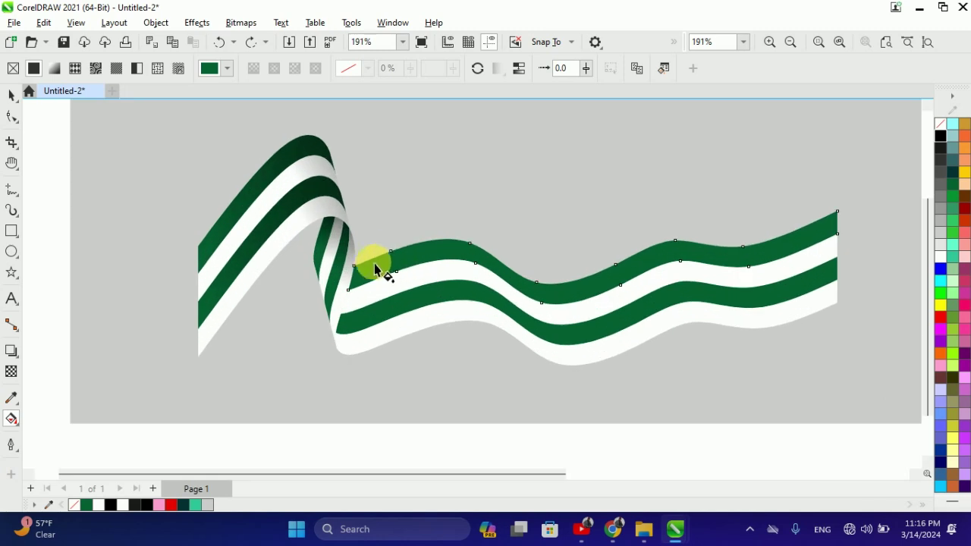
left_click_drag(352, 275, 836, 223)
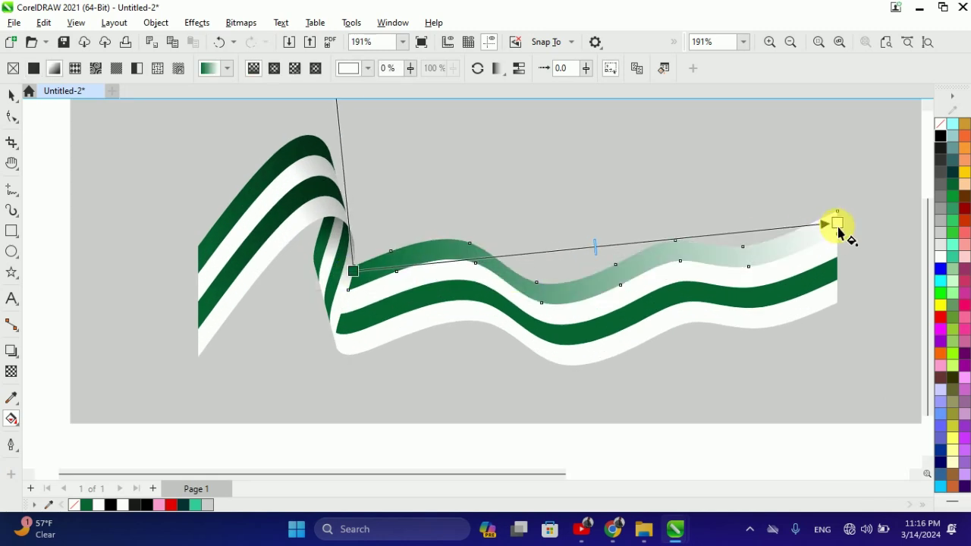
left_click(477, 69)
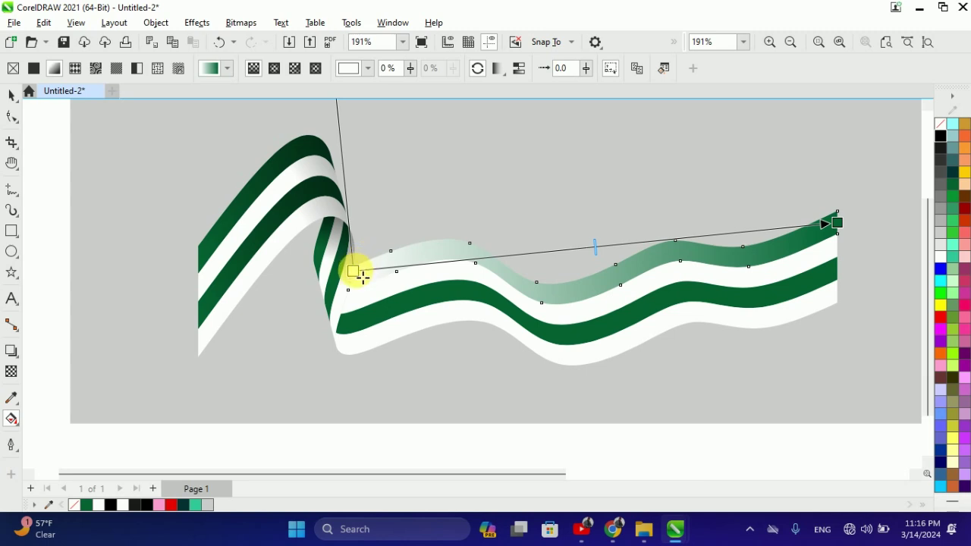
left_click(353, 271)
left_click(941, 135)
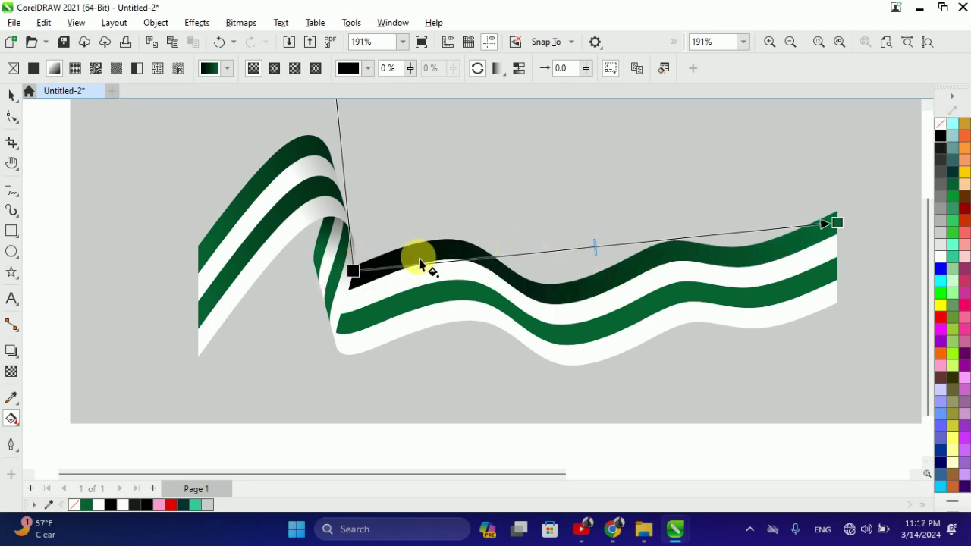
- Start that gradient's black well before the fold, end its green near the first crest, and copy the fill onto the lower green stripe
left_click_drag(368, 276, 275, 276)
left_click_drag(830, 221, 470, 256)
left_click(282, 281)
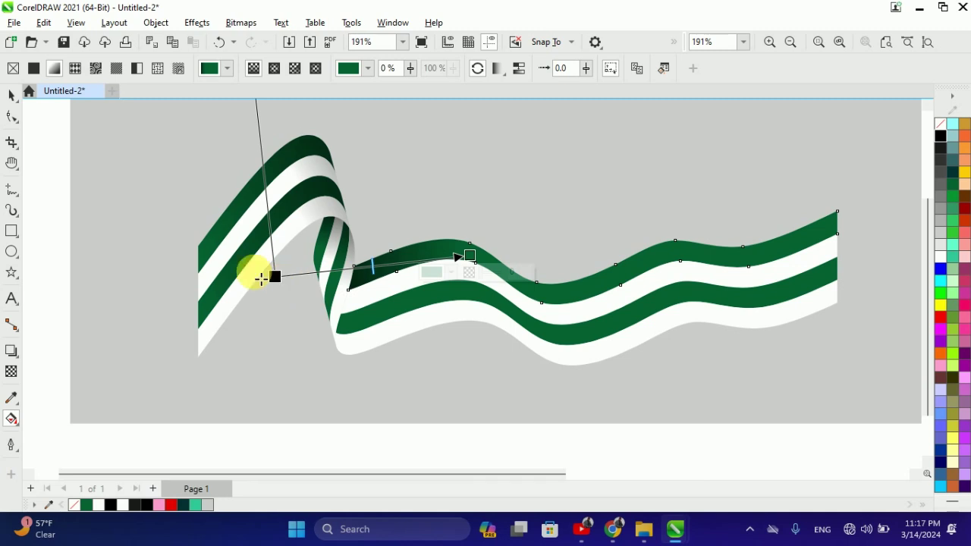
left_click_drag(261, 279, 199, 273)
left_click_drag(481, 263, 435, 261)
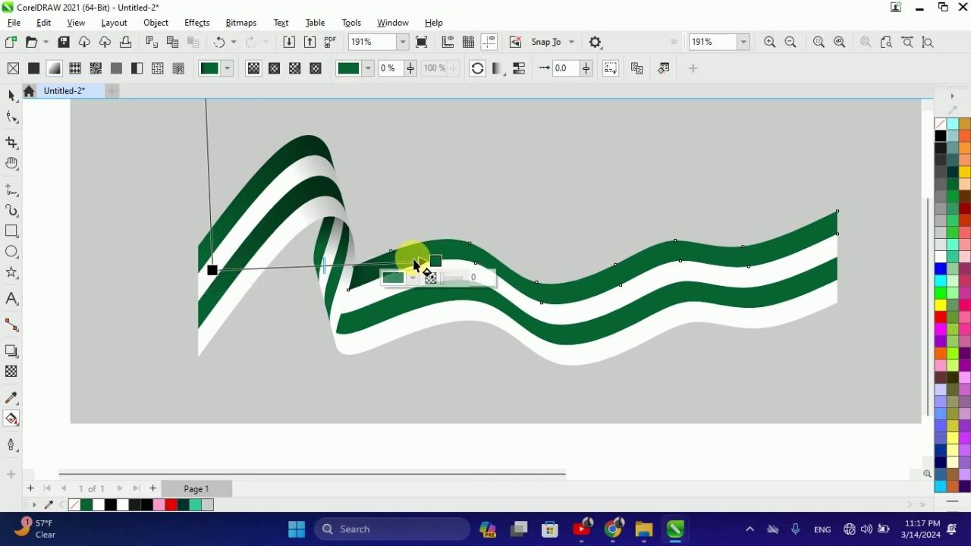
right_click(471, 290)
left_click(520, 337)
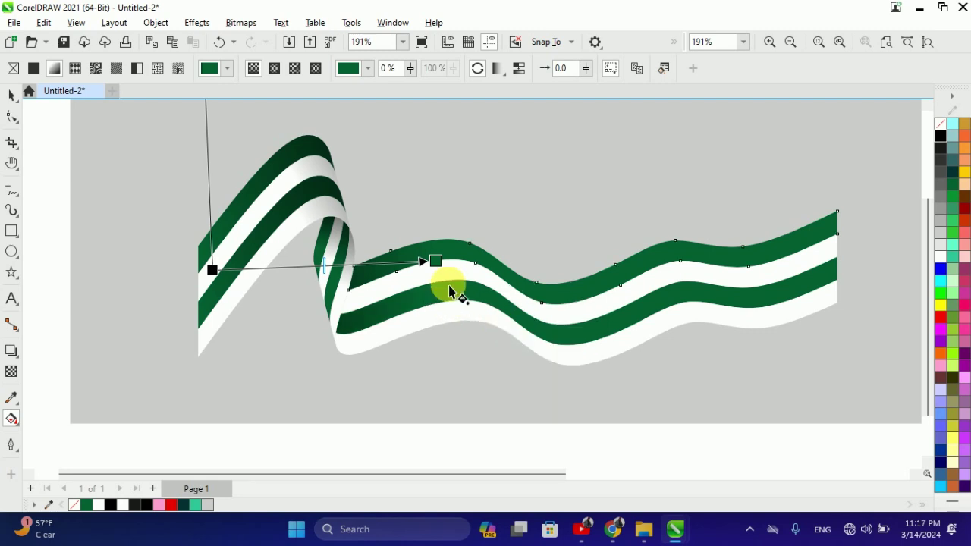
- Shade the long section's upper white stripe with a black-to-white linear gradient beside the fold and copy that fill onto the lowest white stripe
left_click(395, 282)
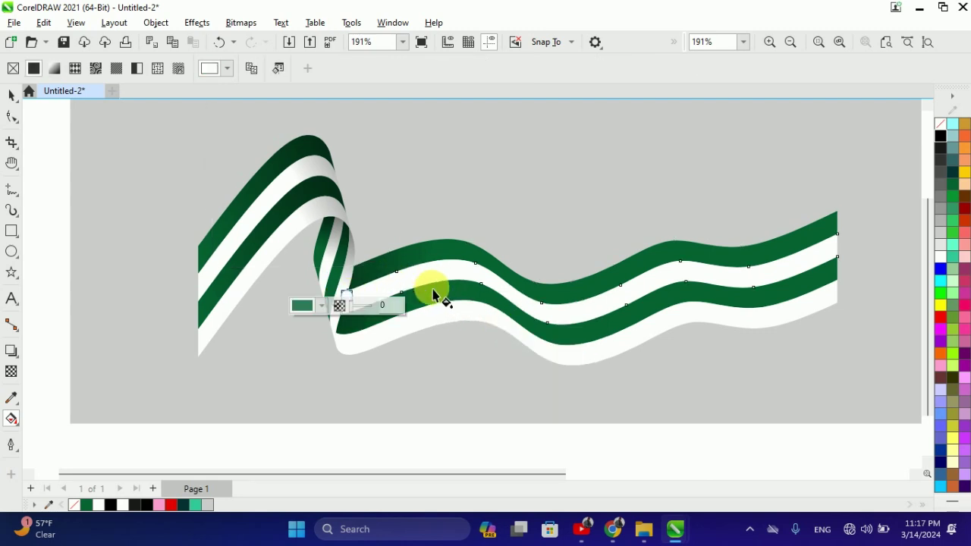
left_click_drag(346, 295, 537, 283)
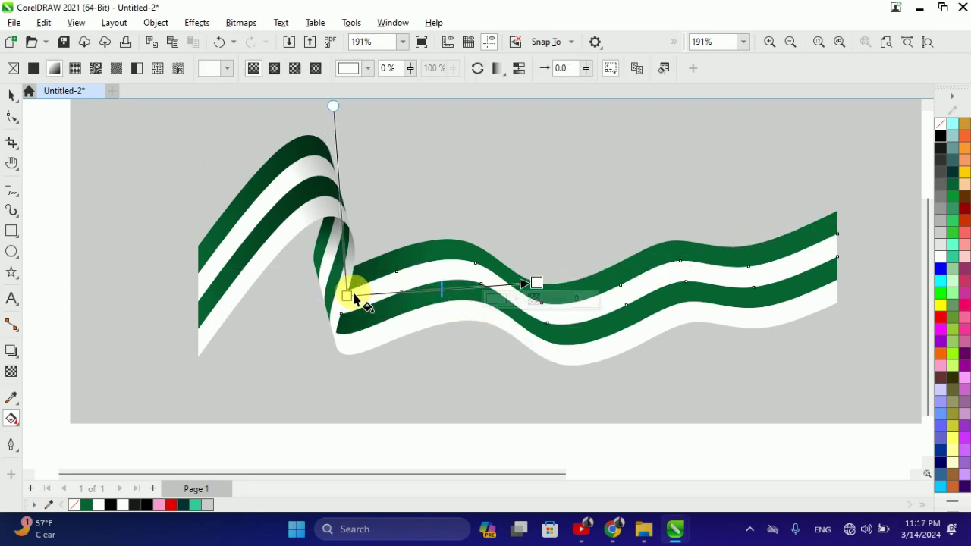
left_click_drag(941, 136, 277, 309)
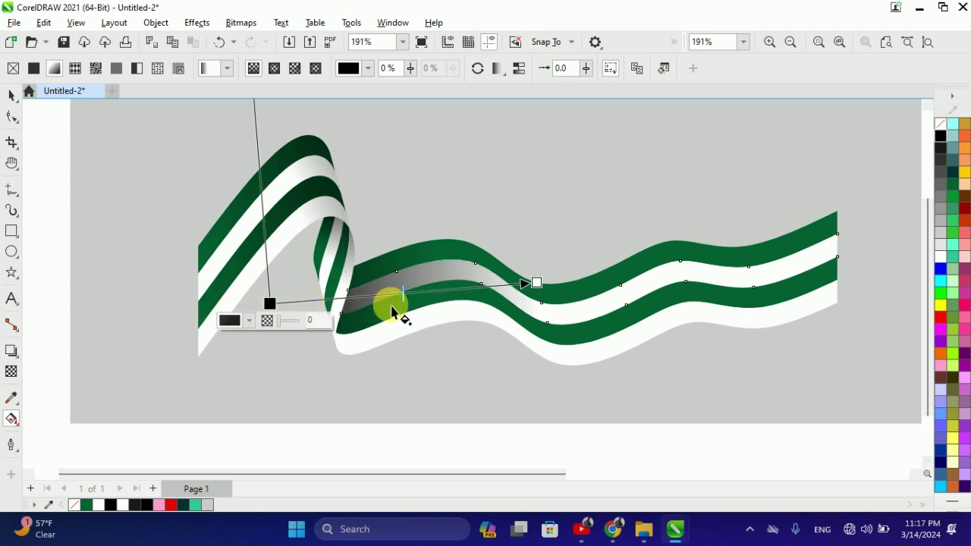
left_click_drag(548, 293, 439, 312)
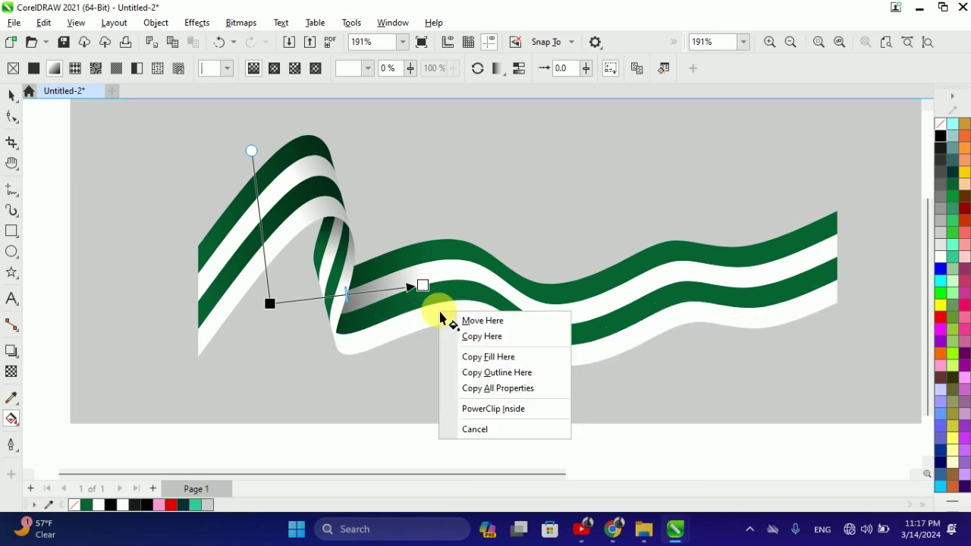
left_click(494, 356)
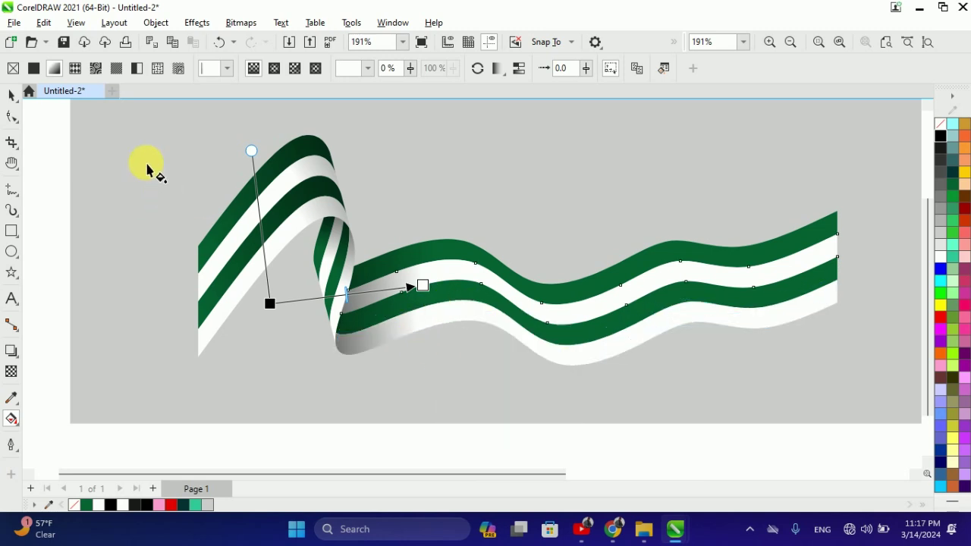
left_click(10, 95)
left_click(169, 190)
- Soften the lowest white stripe's shading by moving its gradient's black start farther from the fold and its white end slightly closer
scroll(423, 277, "down", 3)
scroll(422, 278, "up", 3)
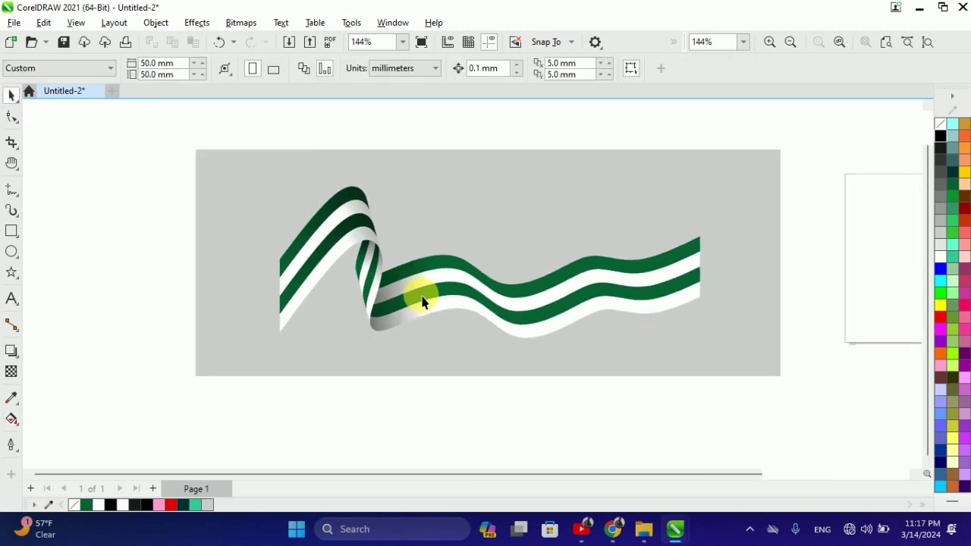
scroll(426, 301, "up", 1)
scroll(379, 298, "up", 1)
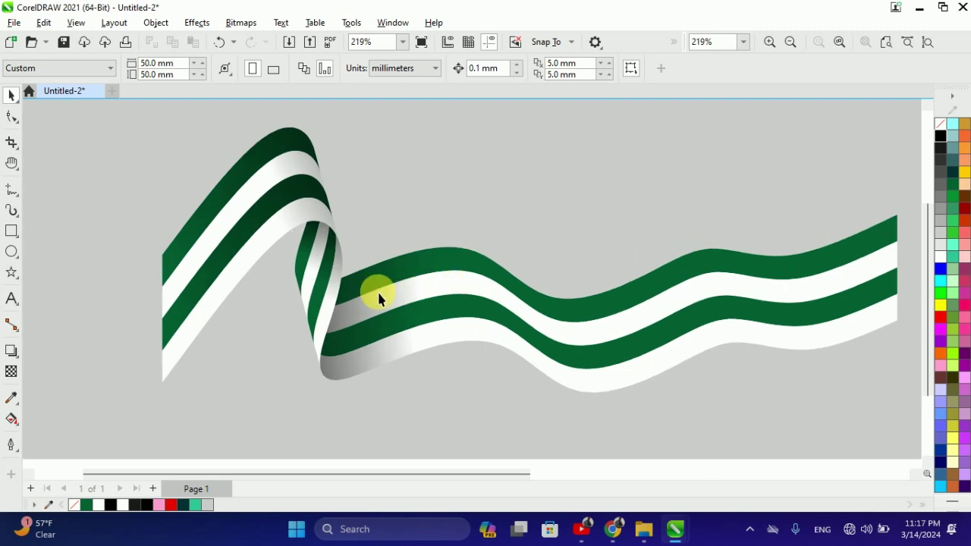
left_click(398, 353)
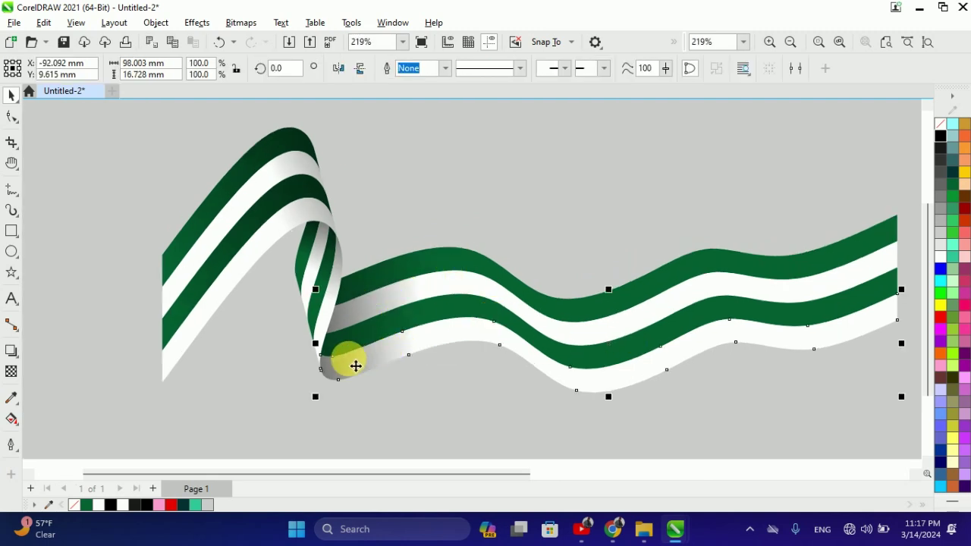
left_click(11, 419)
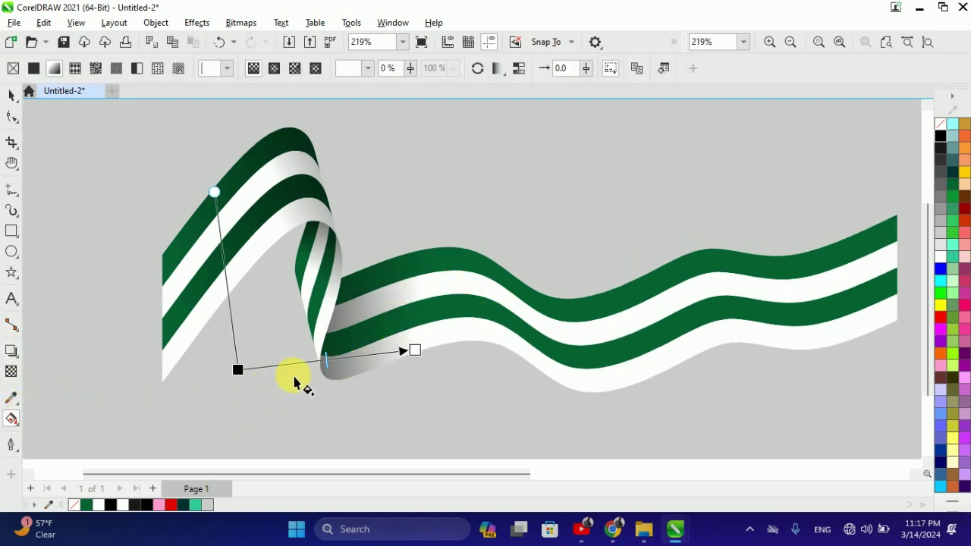
mouse_move(424, 361)
left_mouse_down()
mouse_move(449, 343)
mouse_move(410, 356)
left_mouse_up()
left_click(238, 369)
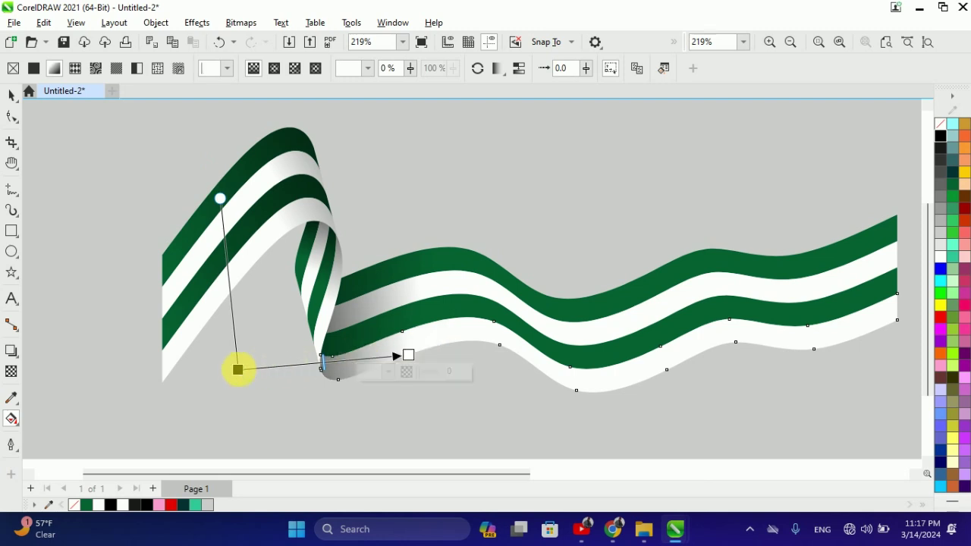
left_click_drag(239, 370, 164, 374)
- Soften the upper white stripe's shading by moving its gradient's black start farther beyond the fold
left_click(377, 307)
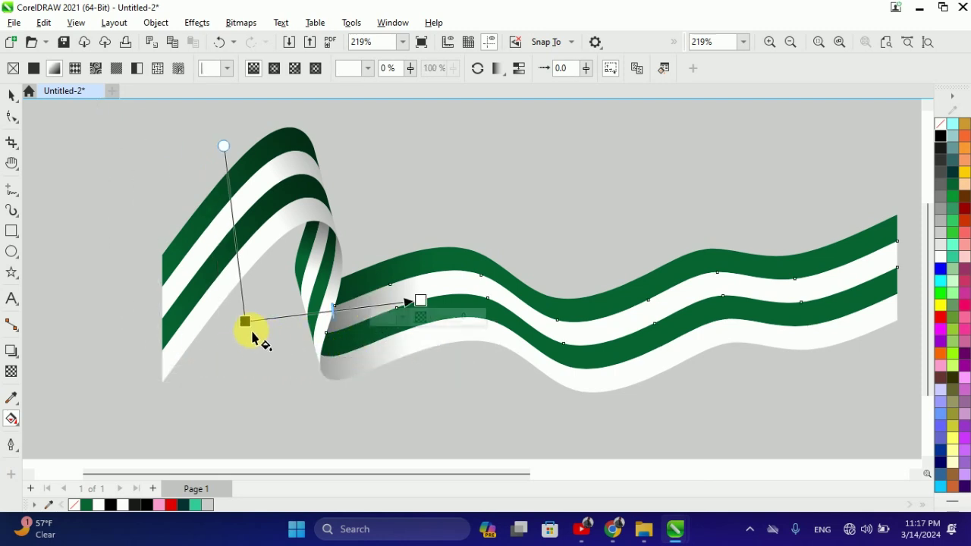
left_click_drag(245, 322, 174, 324)
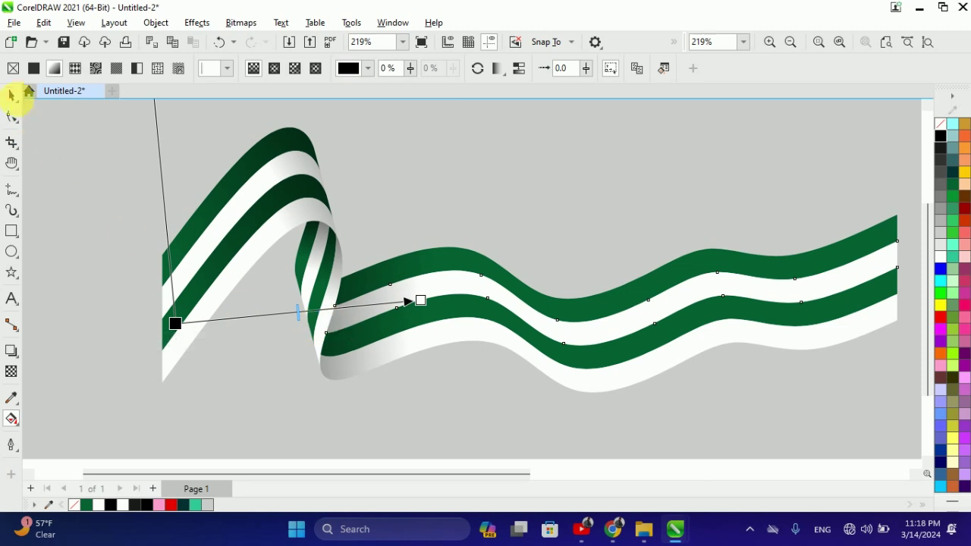
left_click(12, 93)
scroll(390, 202, "down", 3)
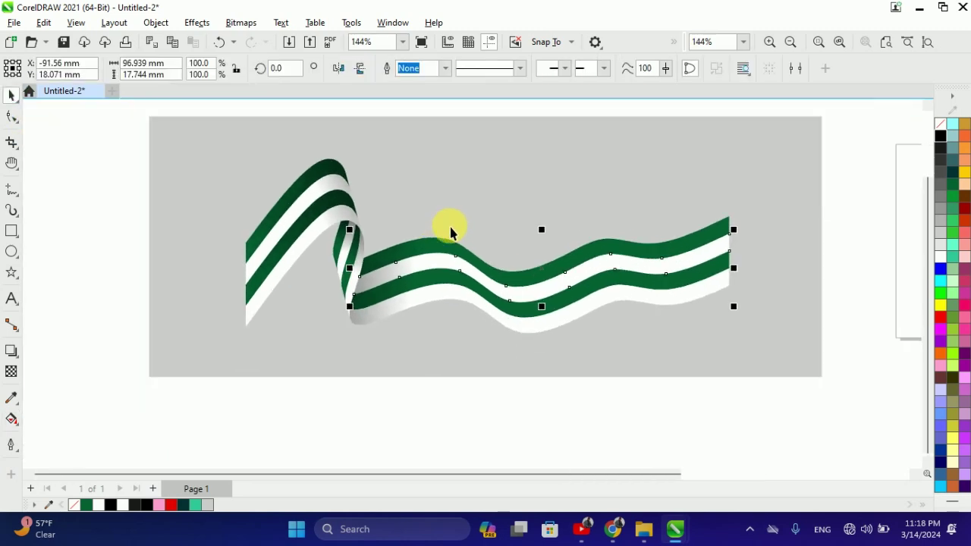
- Group all the shaded ribbon pieces into one object
left_click(561, 228)
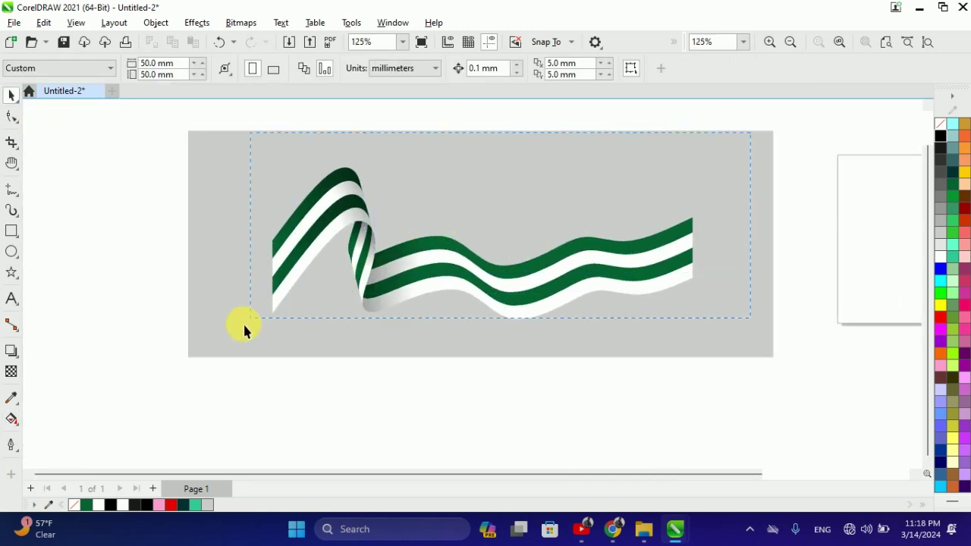
left_click(500, 259)
right_click(494, 267)
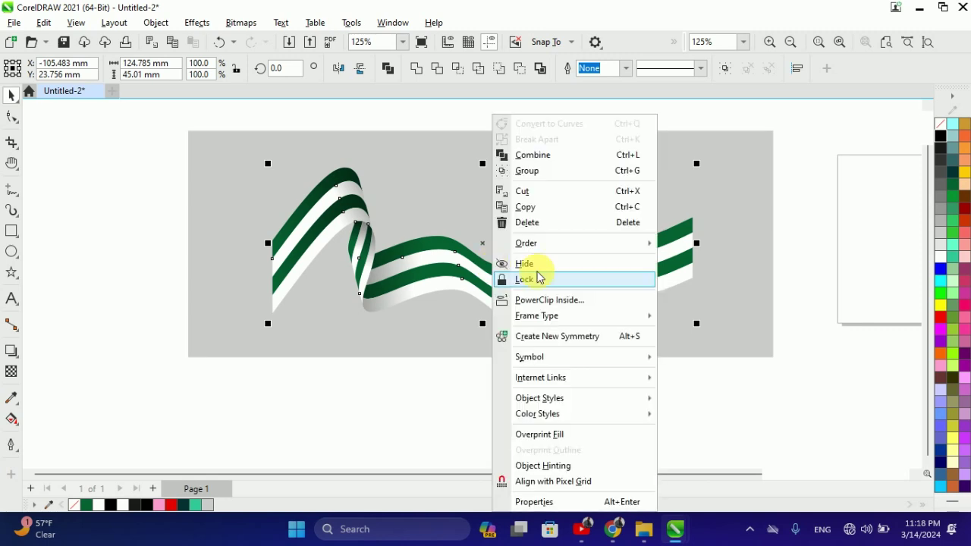
left_click(578, 174)
scroll(449, 273, "down", 2)
scroll(456, 273, "up", 4)
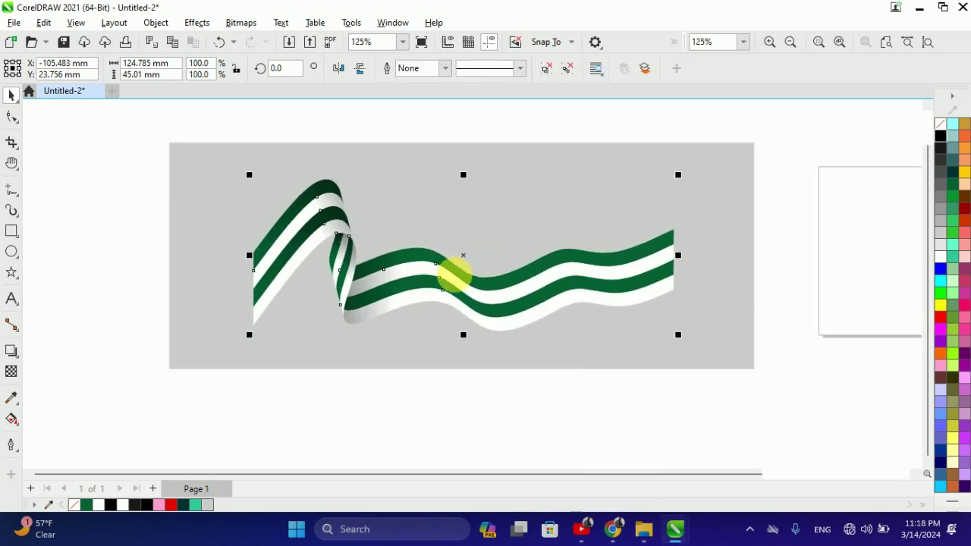
- Move the grouped ribbon up and to the right on the gray background, with its top crest slightly past the rectangle's upper edge
scroll(440, 281, "down", 3)
left_click_drag(474, 315, 474, 270)
scroll(457, 308, "down", 3)
scroll(503, 267, "down", 2)
scroll(402, 293, "up", 3)
scroll(395, 313, "down", 2)
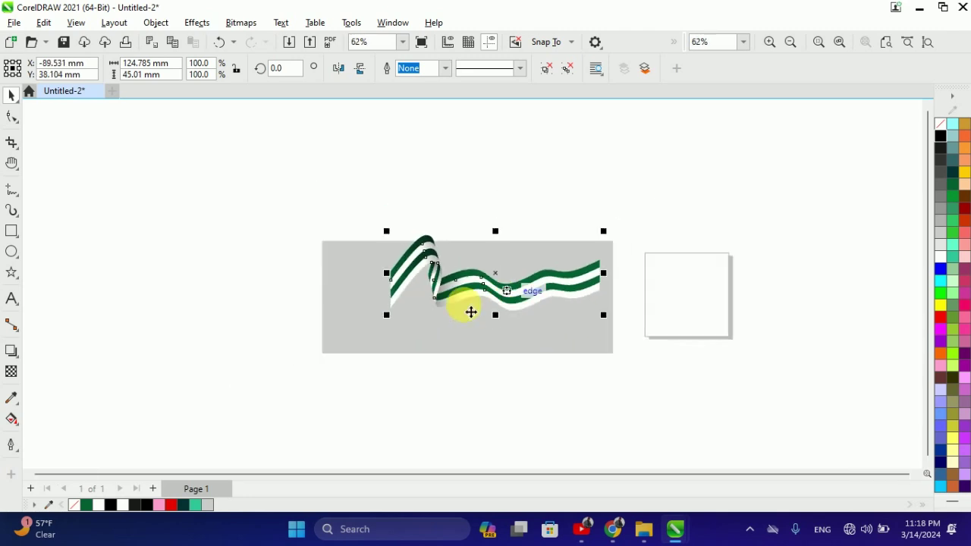
scroll(468, 309, "up", 3)
left_click(258, 238)
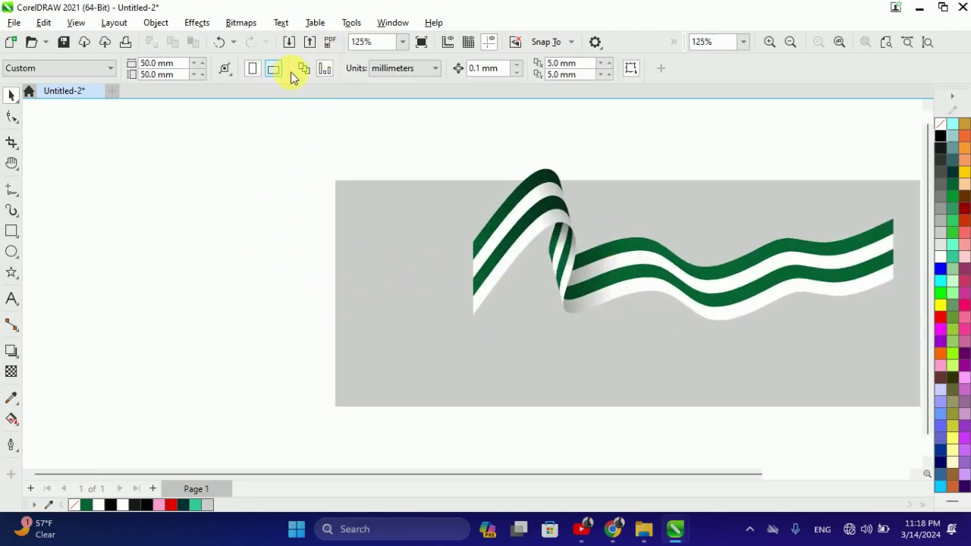
- Import the white T-shirt and lion-head PNG images from drive D: and place both beside the gray background, the lion about 41 × 51 mm
left_click(292, 42)
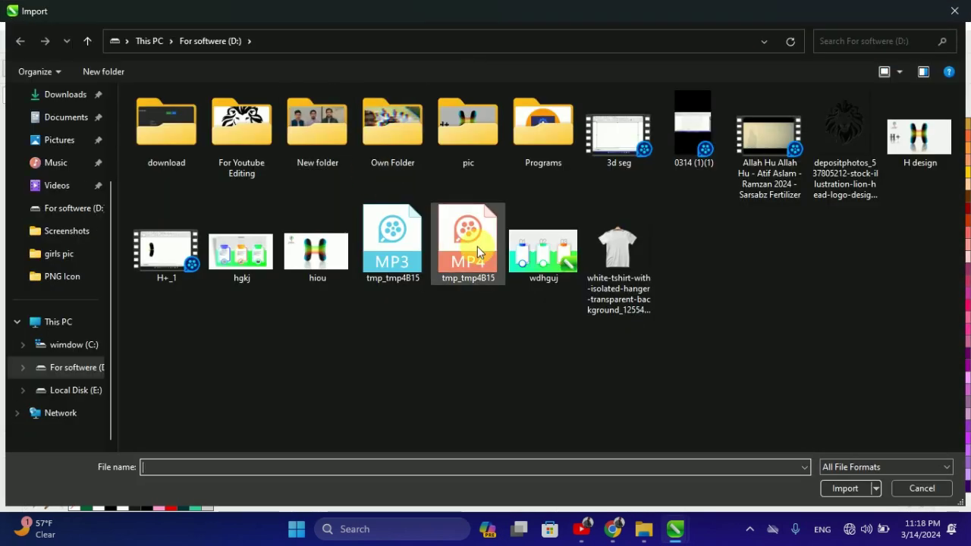
left_click(633, 263)
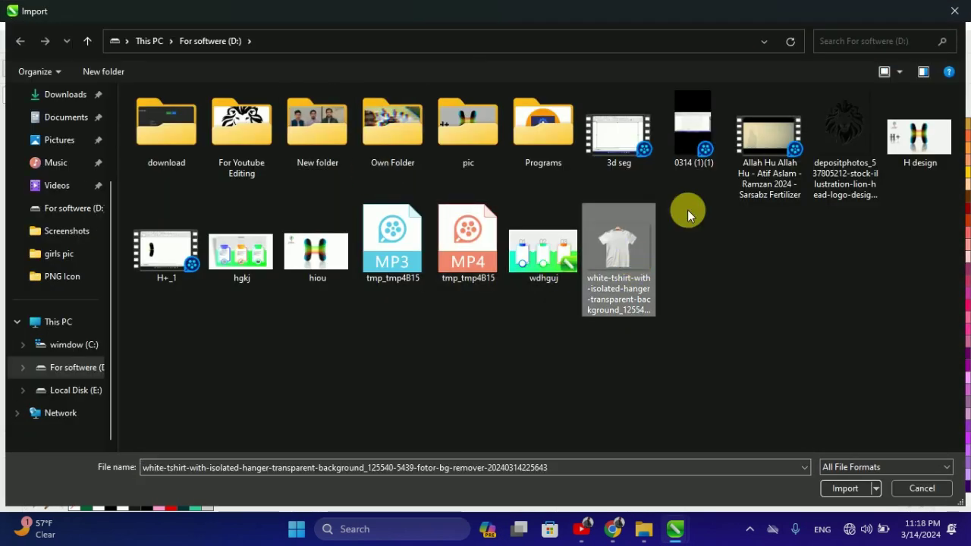
left_click(826, 131, "ctrl")
left_click(846, 487)
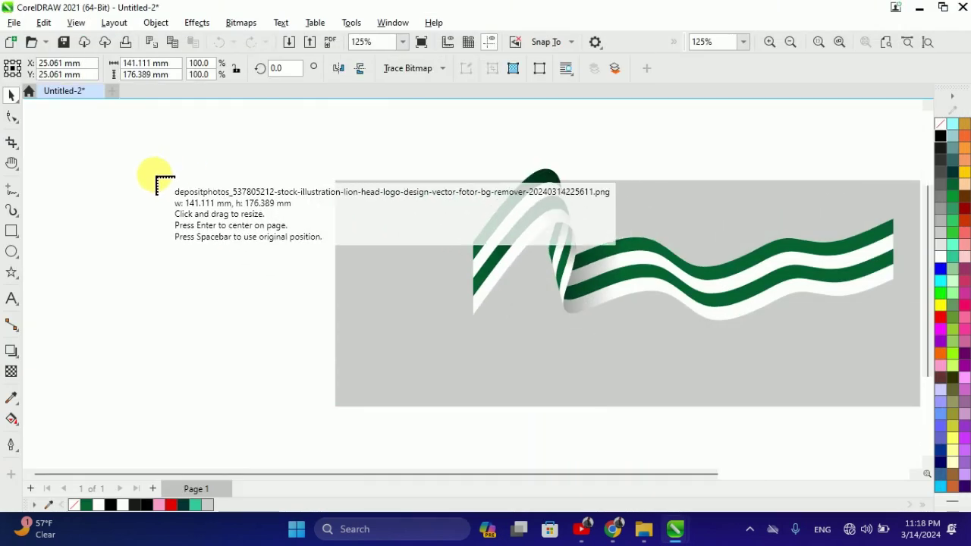
left_click_drag(158, 178, 336, 332)
left_click_drag(62, 285, 283, 441)
left_click(438, 115)
- Move the T-shirt image to the left of the lion head and enlarge it to about 72 × 51 mm
scroll(288, 307, "down", 1)
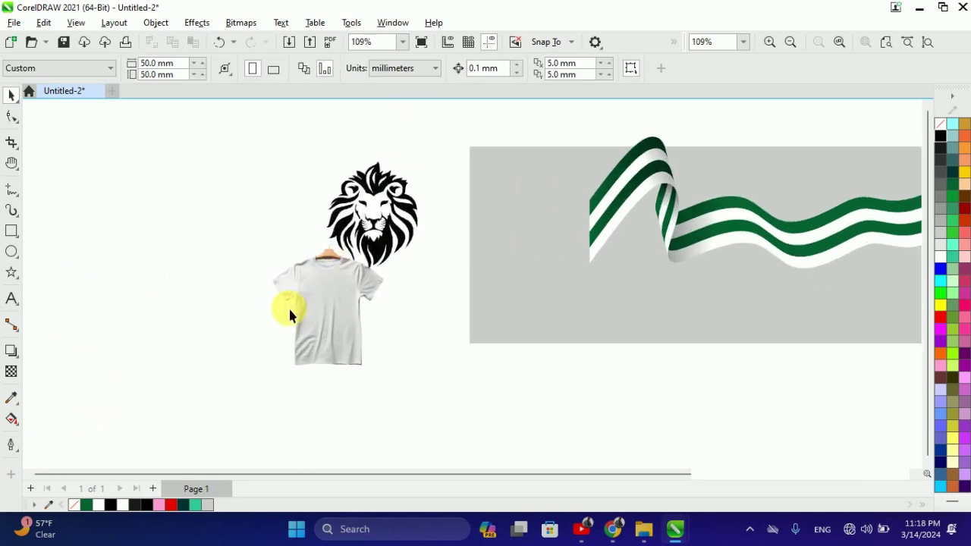
scroll(282, 304, "up", 1)
left_click_drag(364, 304, 230, 254)
left_click_drag(315, 342, 344, 362)
- Outline-trace the T-shirt bitmap as Clipart with color removed from the entire image and Detail set to 100
left_click(410, 68)
mouse_move(473, 122)
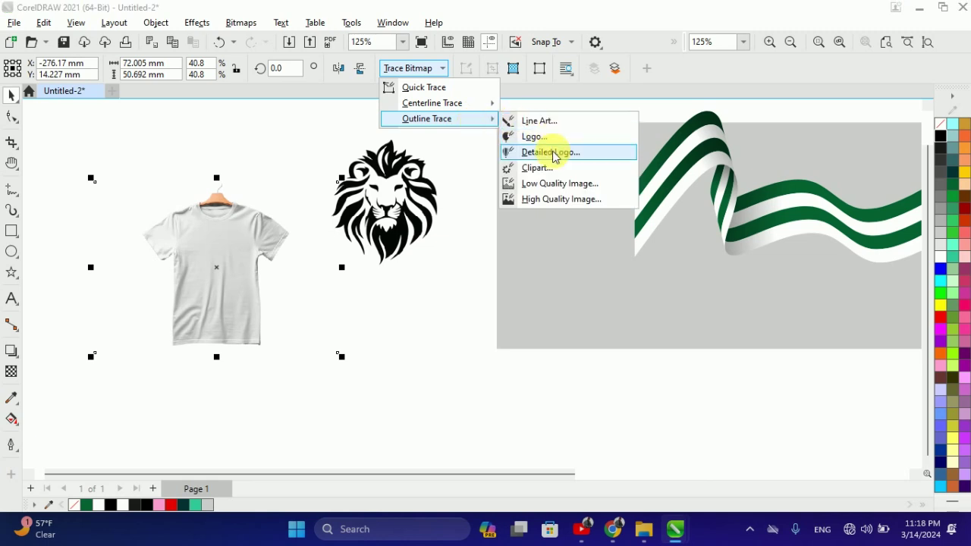
left_click(554, 167)
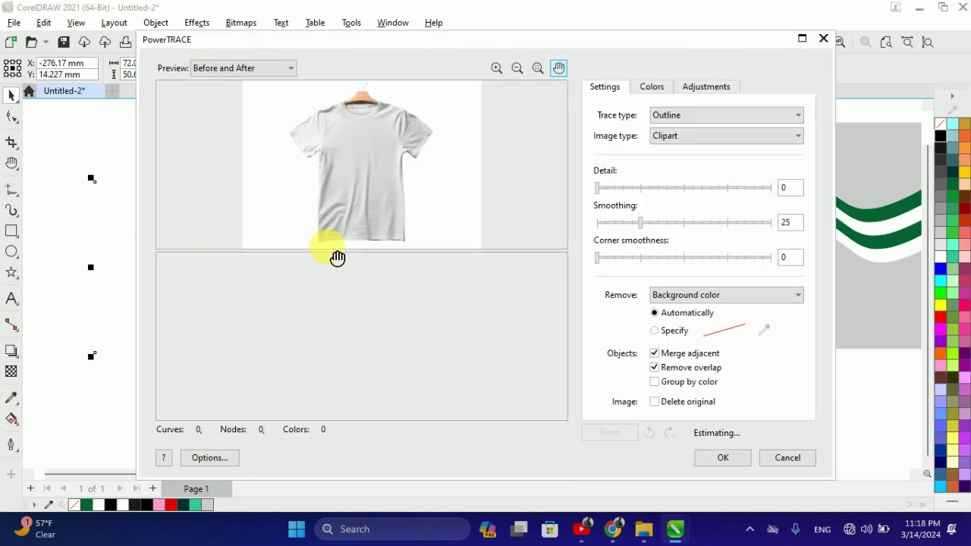
left_click(743, 295)
left_click(682, 331)
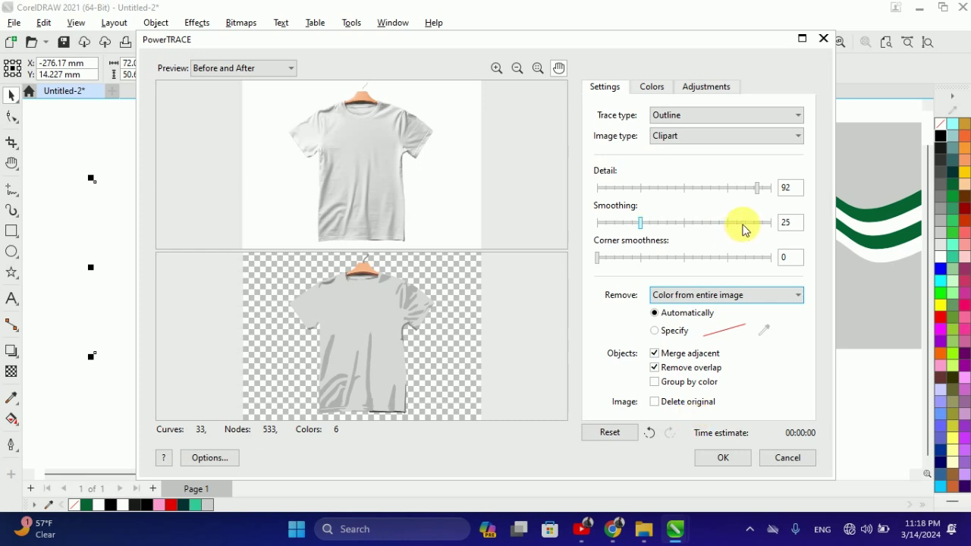
left_click_drag(760, 191, 771, 191)
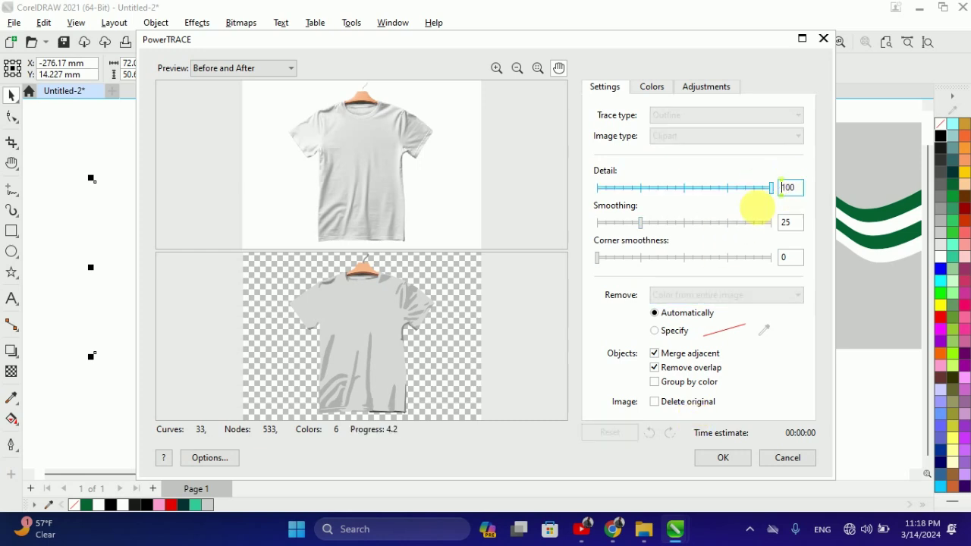
left_click(722, 458)
- Move the traced T-shirt below the lion head, ungroup it completely and delete the thin dark sliver at its lower right edge
mouse_move(218, 256)
left_mouse_down()
mouse_move(279, 296)
mouse_move(385, 295)
left_mouse_up()
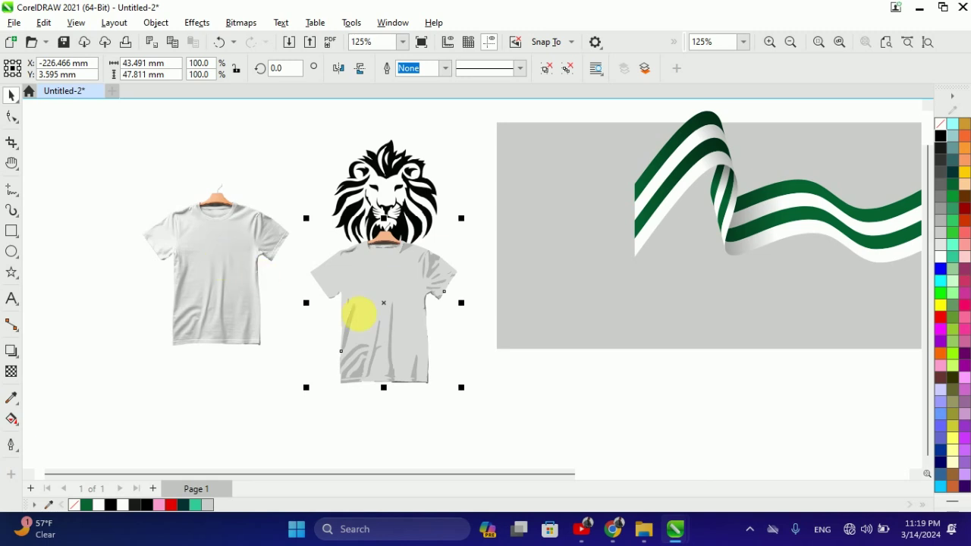
left_click(567, 70)
left_click(493, 380)
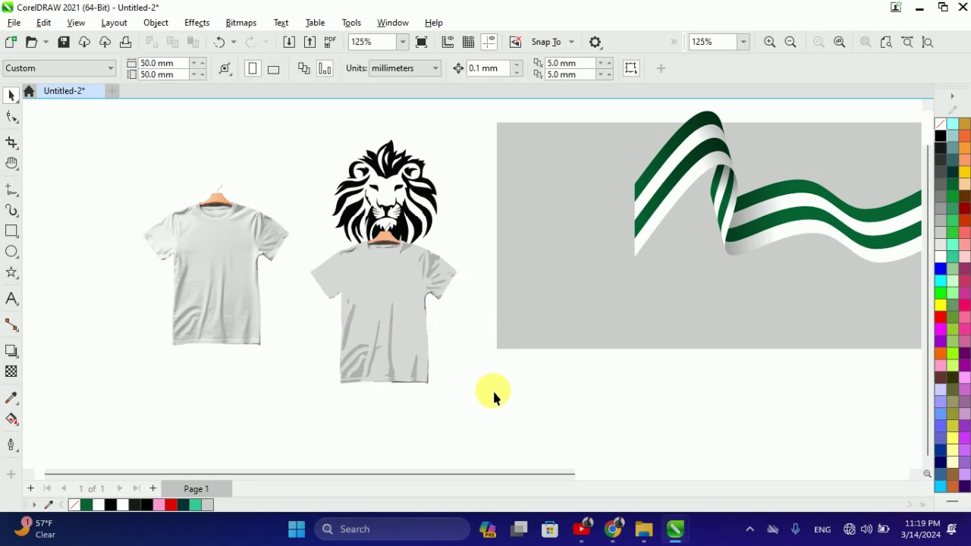
key("Delete")
left_click_drag(452, 340, 416, 398)
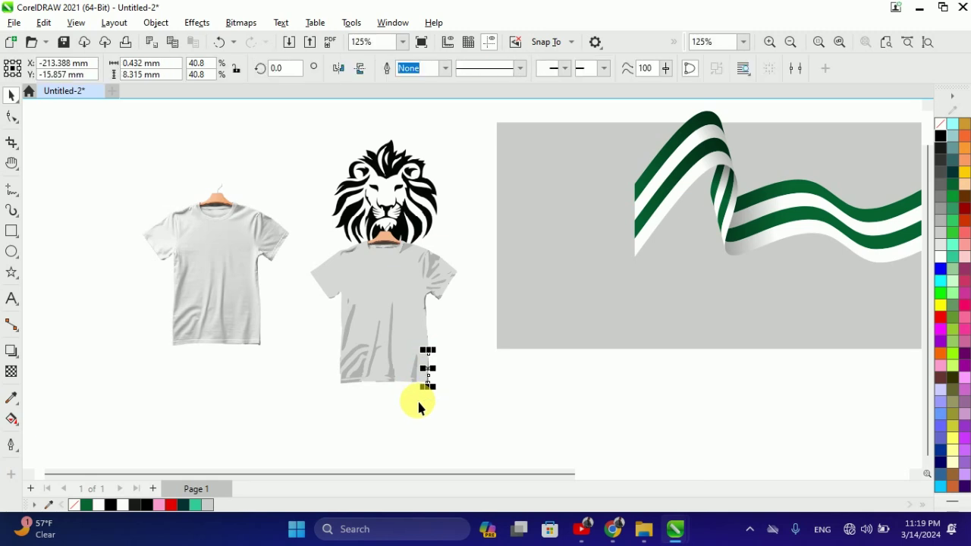
key("Delete")
- Group the traced T-shirt pieces and PowerClip the original T-shirt photo inside them
left_click_drag(468, 186, 306, 408)
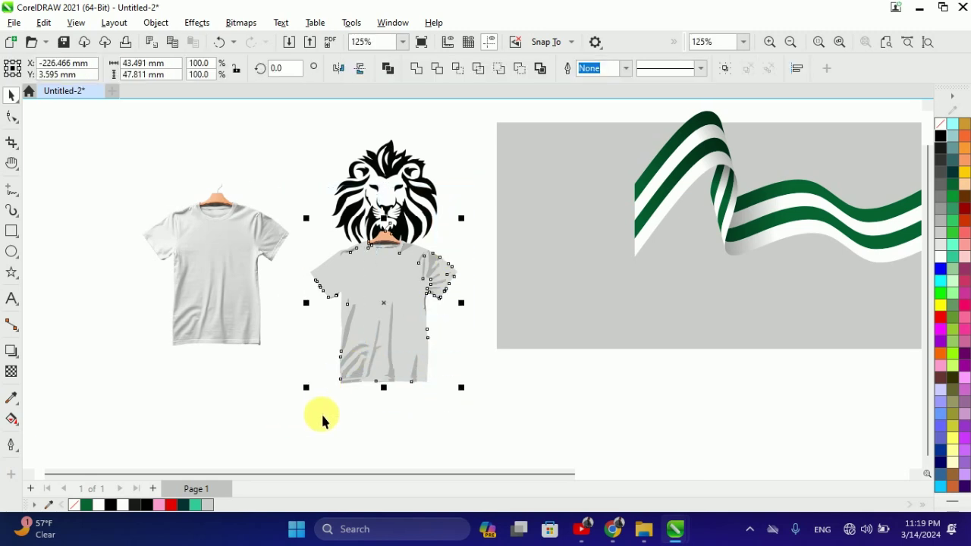
key("ctrl+l")
left_click(568, 393)
left_click_drag(206, 250, 376, 312)
left_click(388, 377)
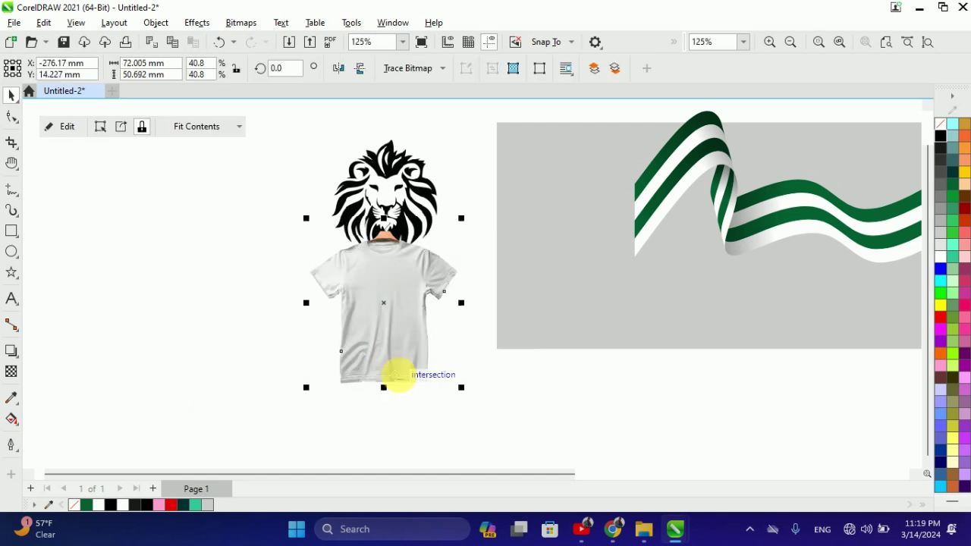
- Move the PowerClipped T-shirt to the left, clear of the lion head
left_click_drag(358, 312, 191, 288)
scroll(191, 288, "up", 2)
scroll(260, 293, "down", 2)
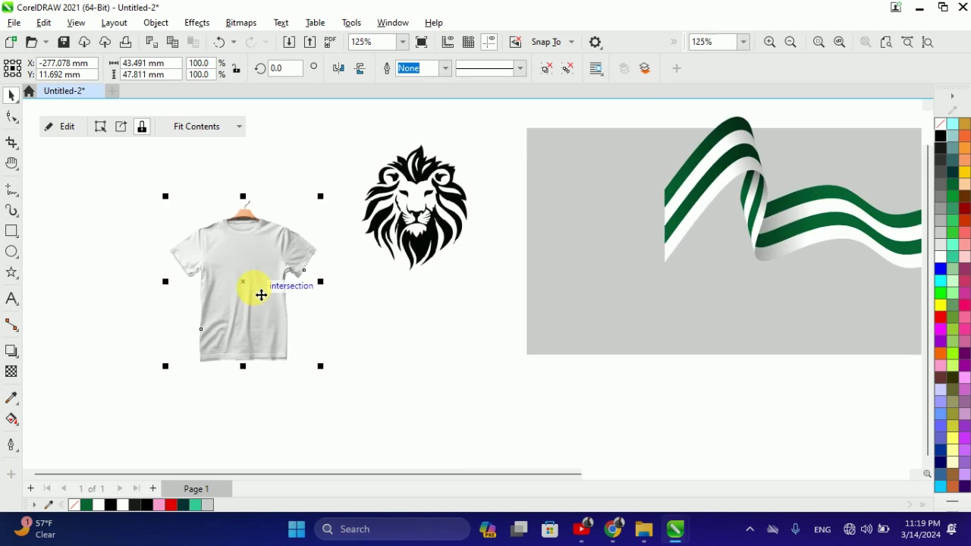
left_click(261, 293)
left_click(375, 308)
- Outline-trace the lion-head bitmap as Clipart with color removed from the entire image, Smoothing 28 and Detail 38
left_click(418, 225)
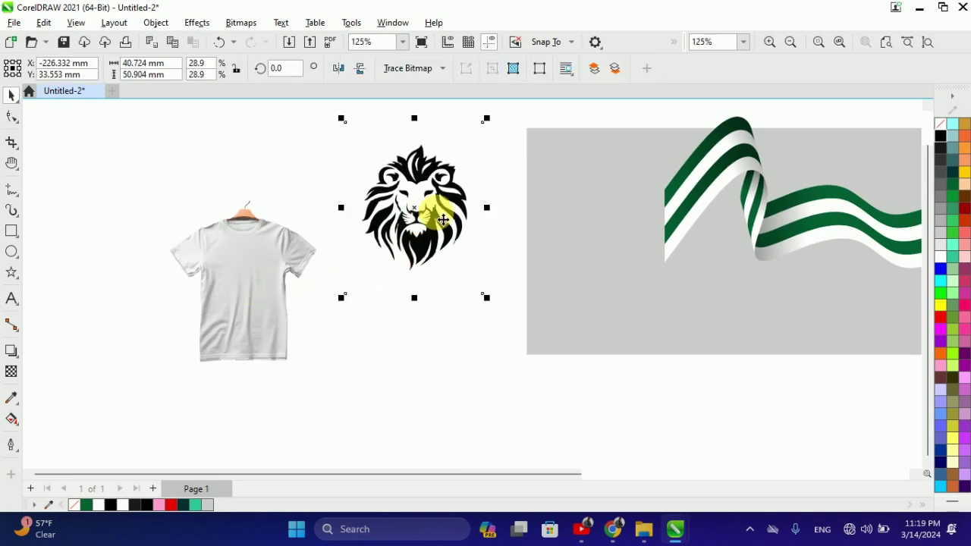
left_click(409, 70)
mouse_move(437, 119)
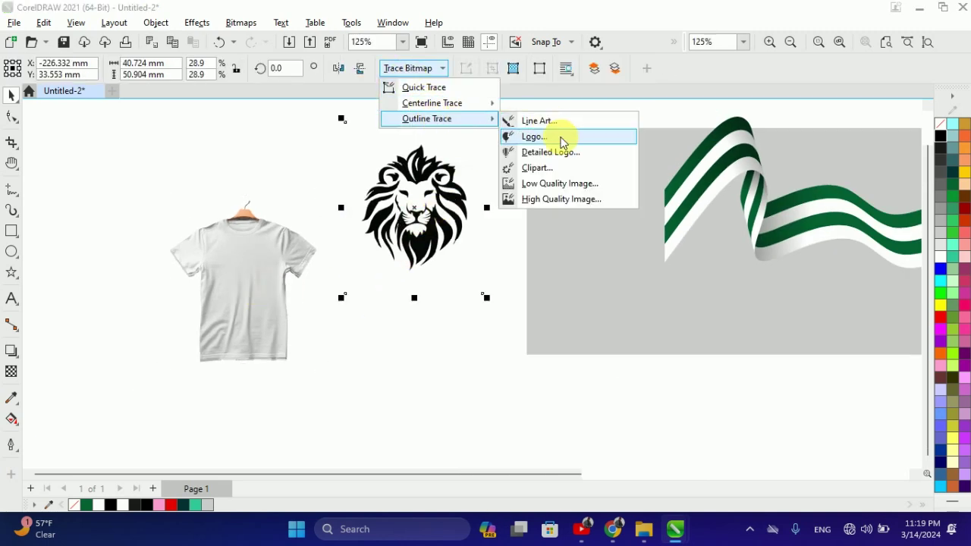
left_click(561, 171)
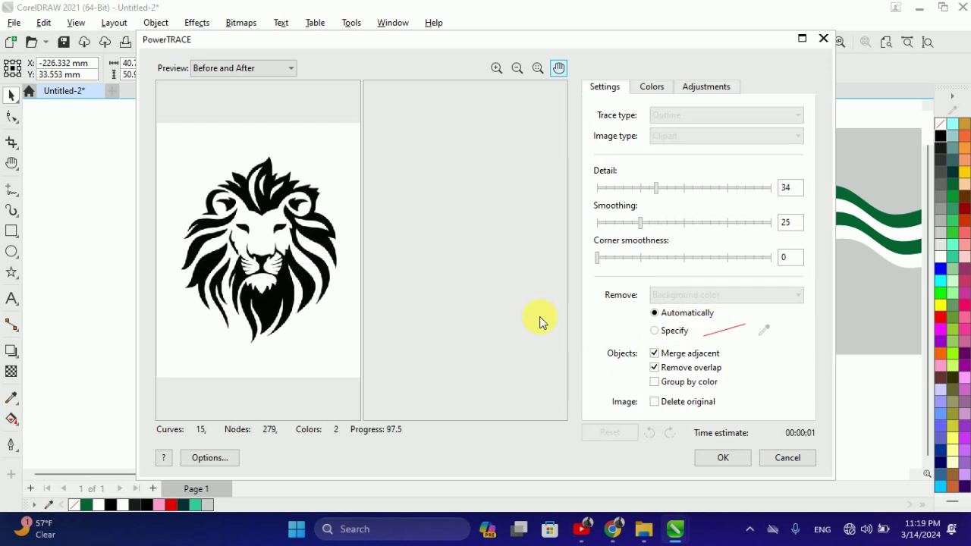
left_click(704, 296)
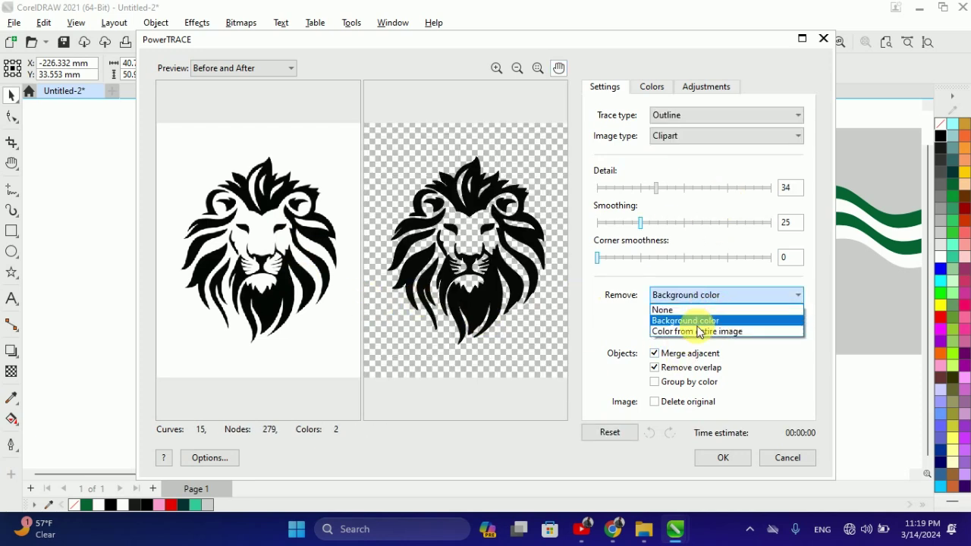
left_click(706, 330)
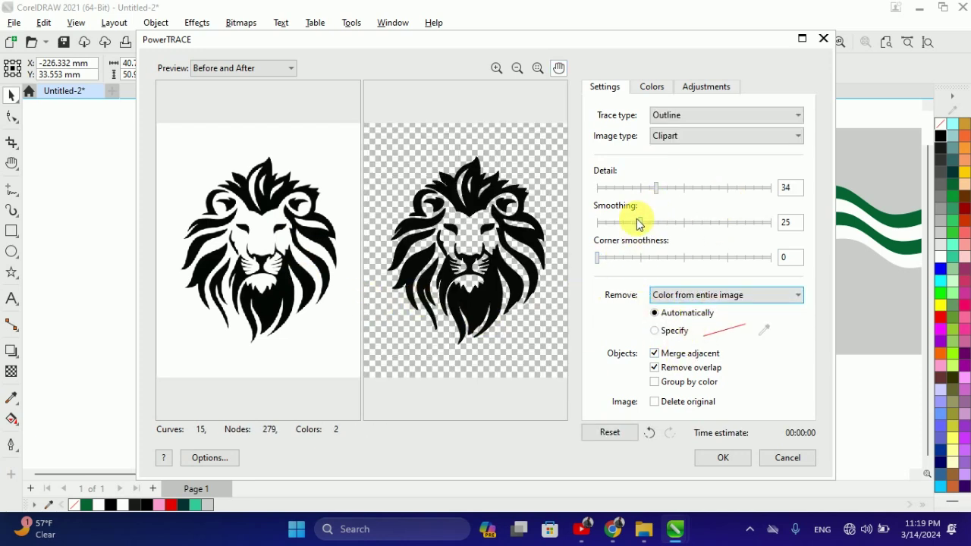
left_click_drag(639, 222, 645, 221)
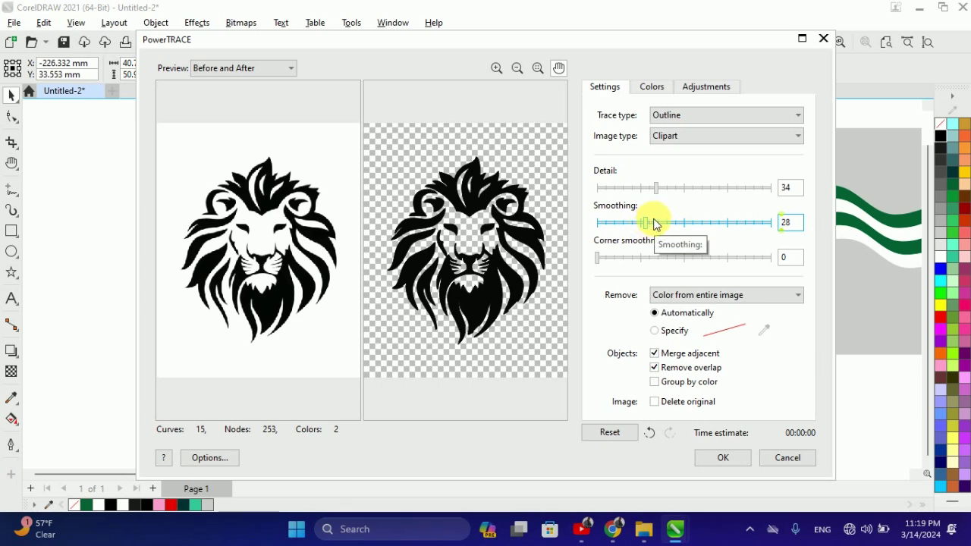
left_click_drag(656, 187, 666, 194)
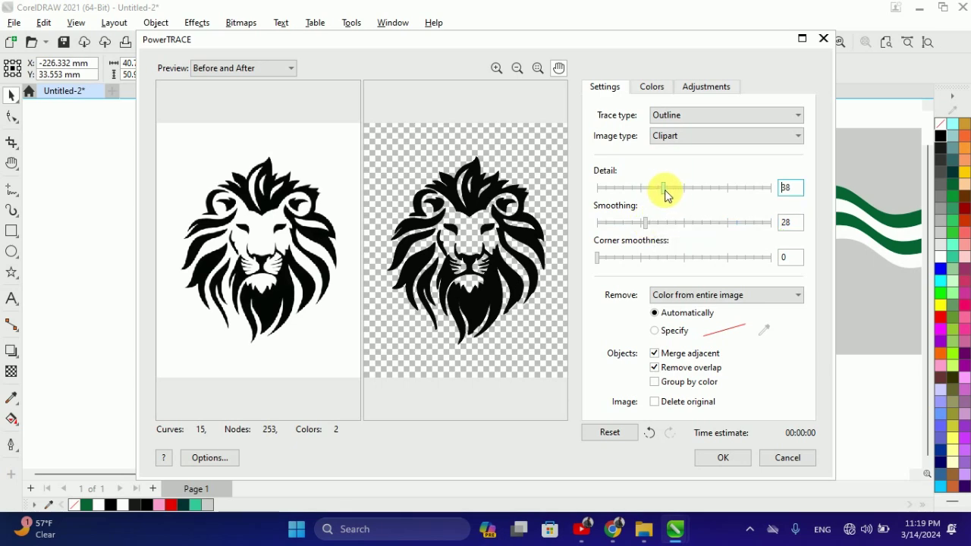
left_click(722, 458)
- Move the traced lion head down beside the T-shirt and delete the original lion bitmap
left_click_drag(411, 171, 383, 308)
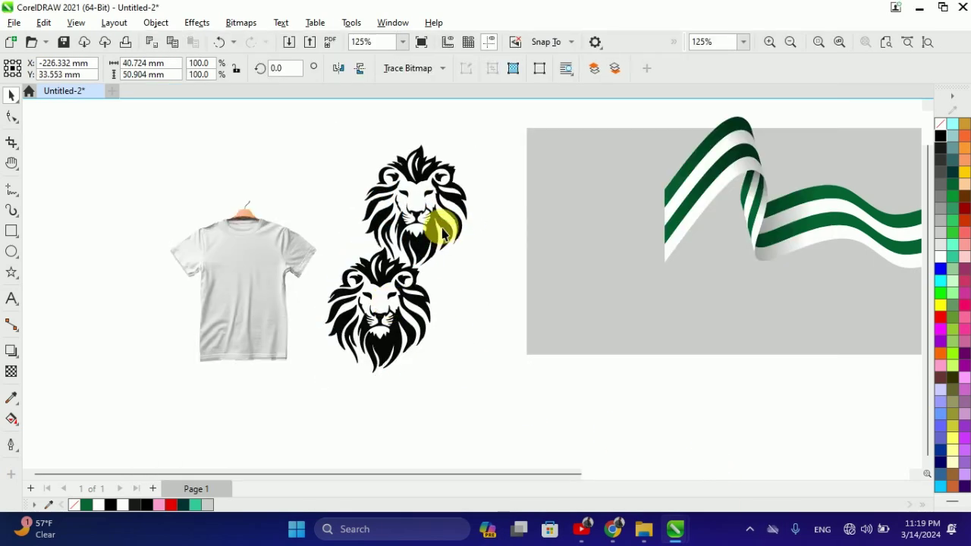
key("Delete")
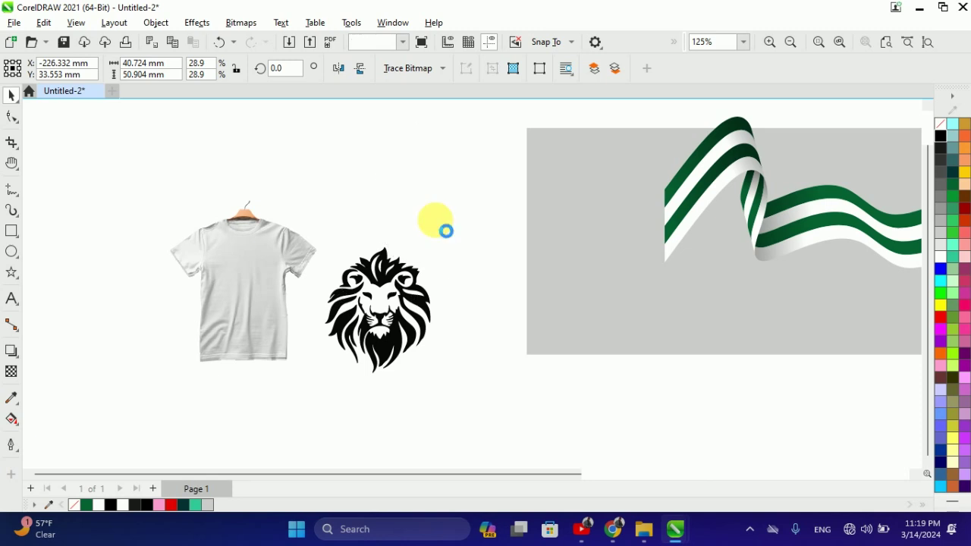
- Fill the traced lion head with a vertical linear gradient from dark green at the mane's top to white at the chin
left_click(385, 283)
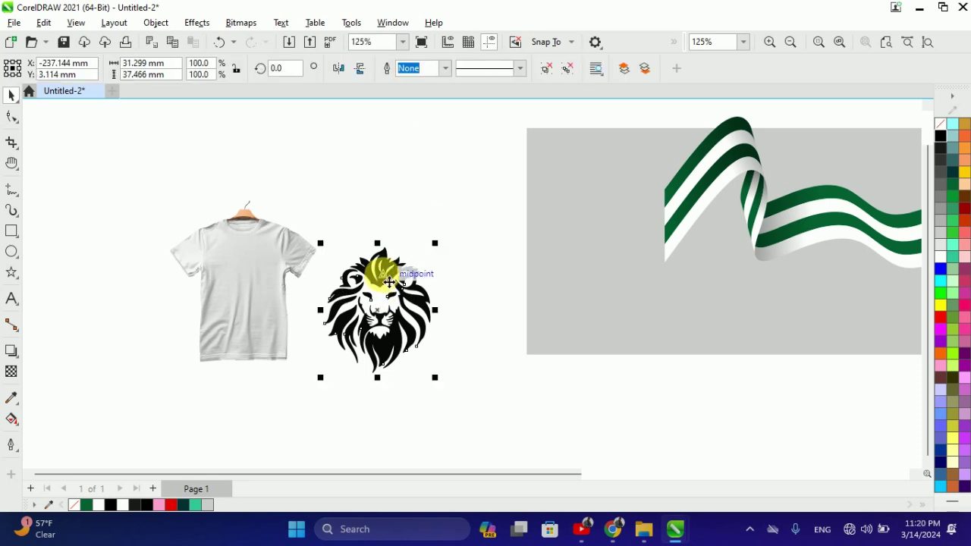
left_click(11, 371)
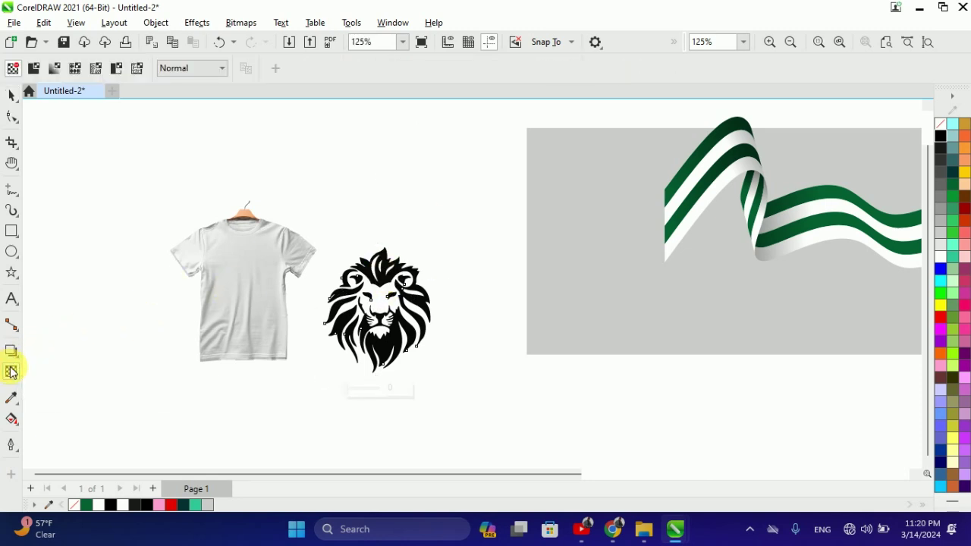
left_click_drag(384, 247, 385, 370)
left_click(385, 248)
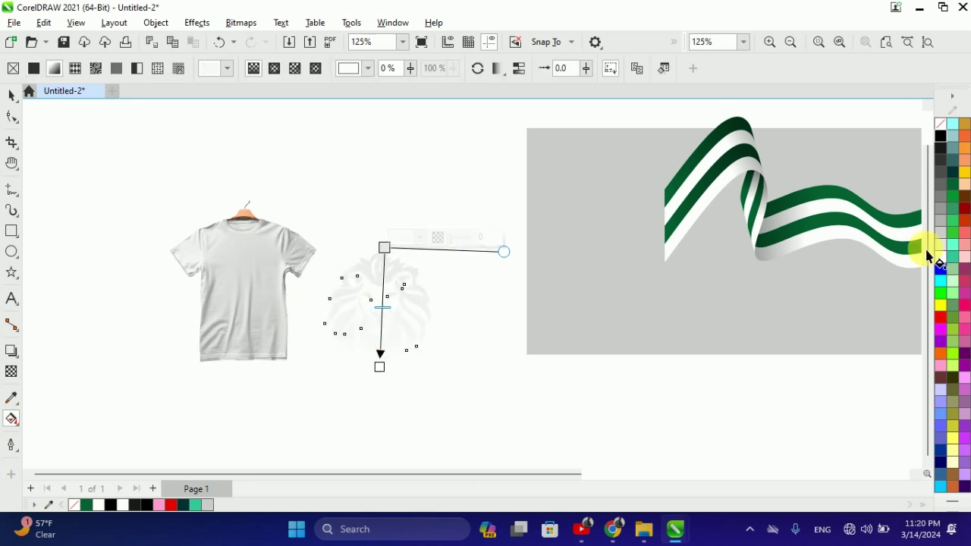
left_click(385, 248)
left_click(953, 185)
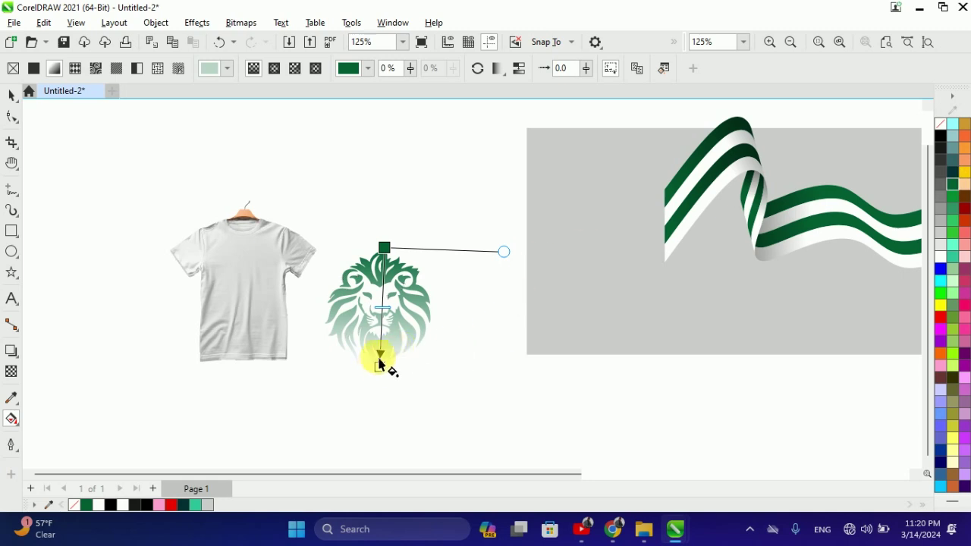
- Deepen the lion's green by moving the gradient's white end below the beard and its green start down to the forehead
left_click_drag(387, 381, 385, 385)
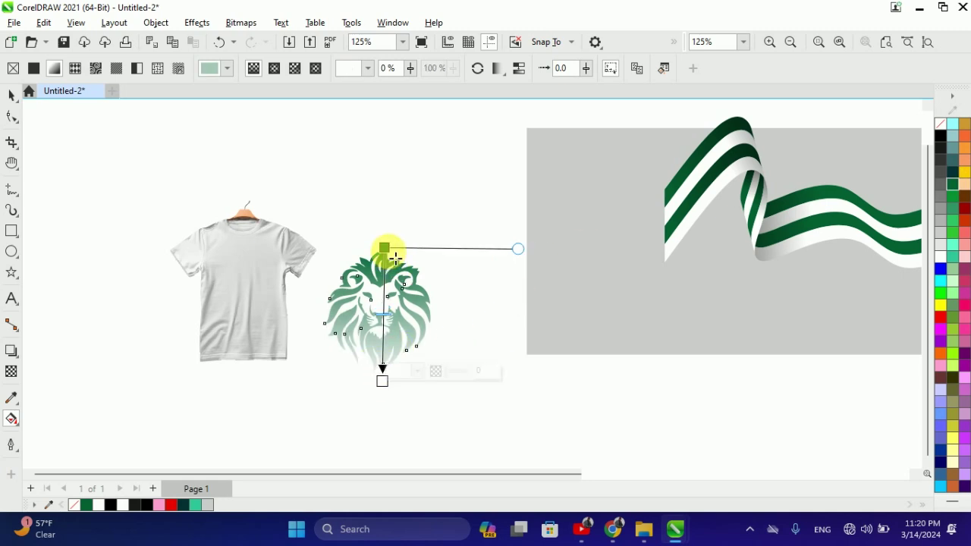
left_click_drag(385, 249, 387, 262)
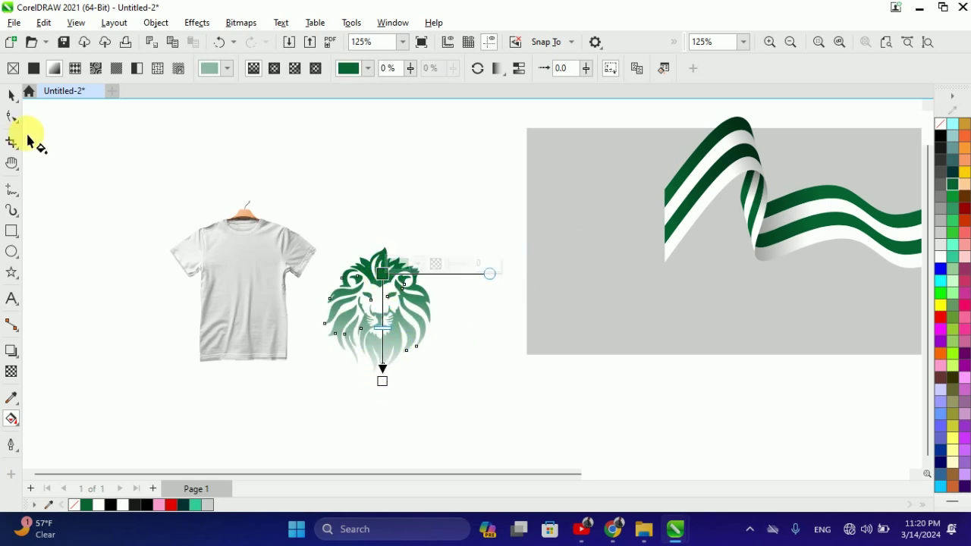
left_click(11, 94)
scroll(296, 258, "down", 2)
scroll(377, 249, "up", 4)
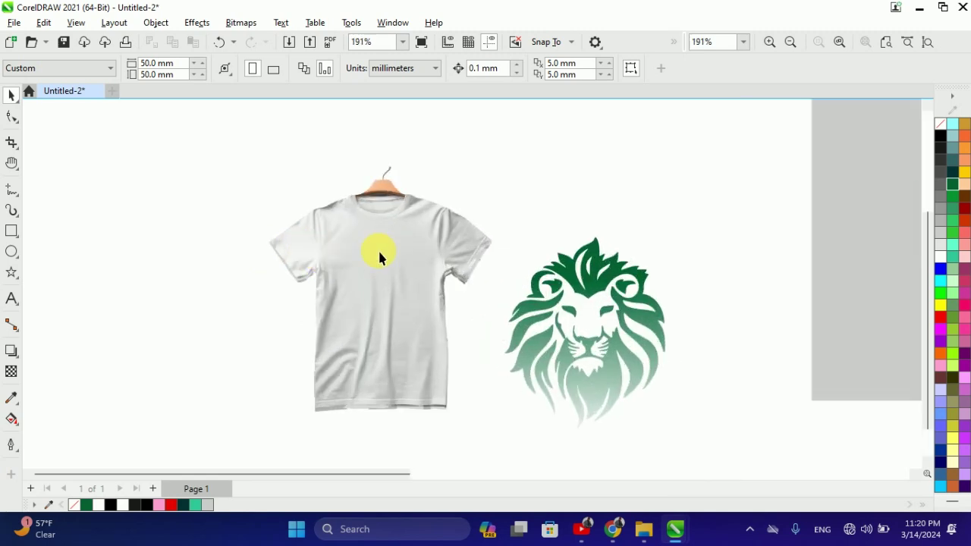
- PowerClip the green lion head inside the T-shirt and open the clip contents for editing
right_click(402, 301)
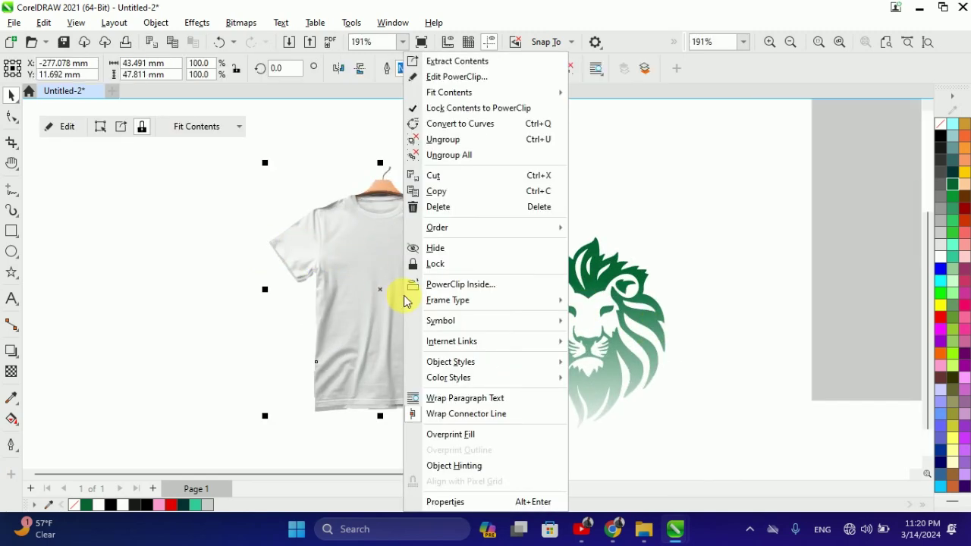
left_click(713, 227)
left_click(643, 320)
left_click_drag(644, 320, 423, 296)
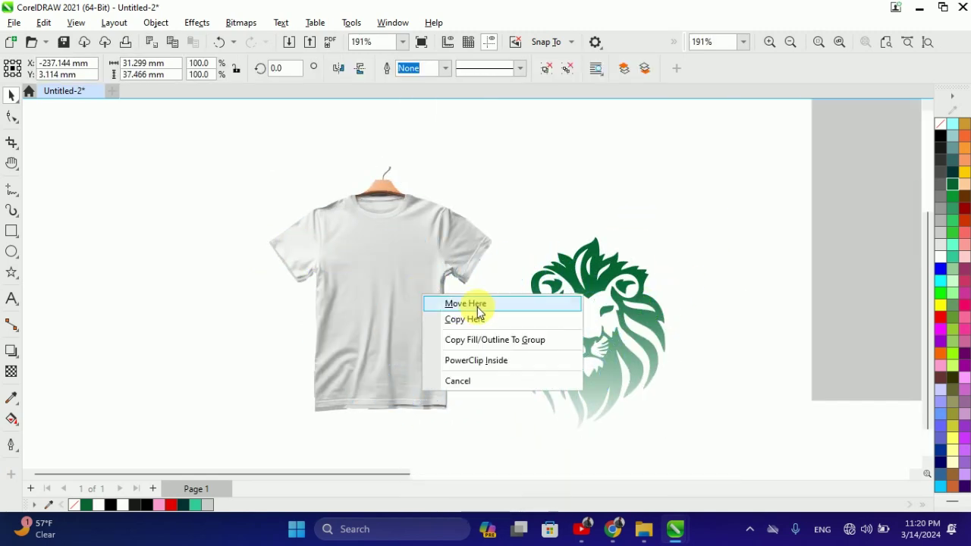
left_click(490, 361)
left_click(64, 127)
left_click(390, 271)
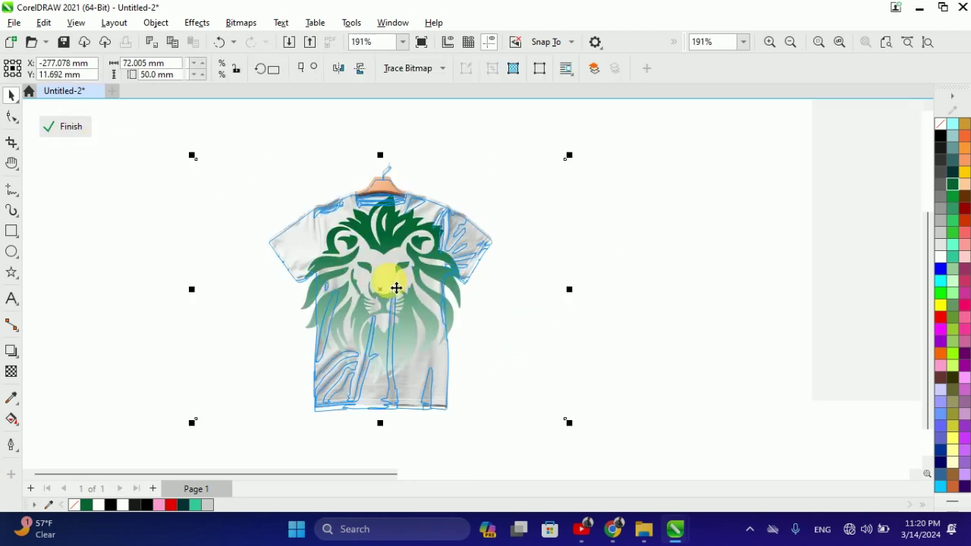
key("Escape")
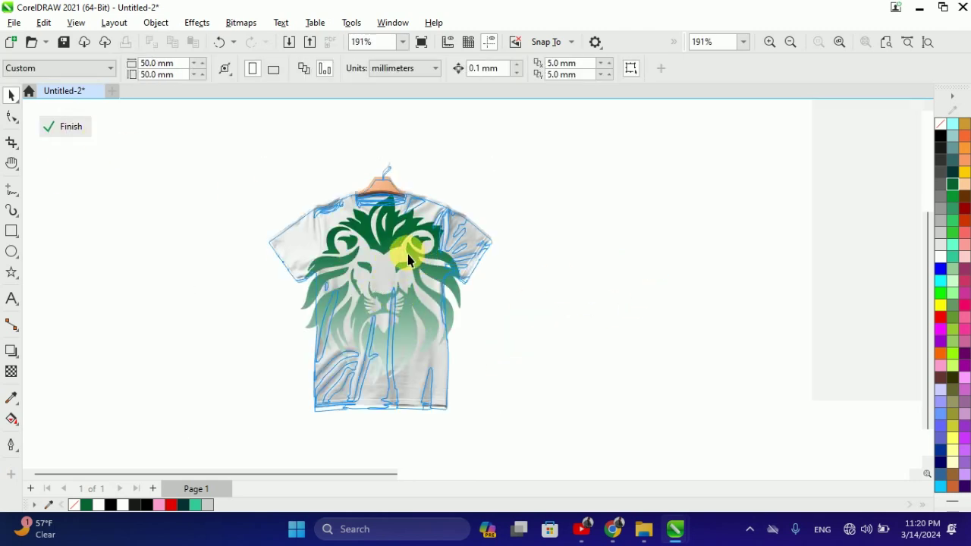
- Scale the clipped lion to about 11 × 13 mm, place it on the shirt's left side below the sleeve, and finish editing
left_click(443, 339)
left_click_drag(468, 395, 427, 341)
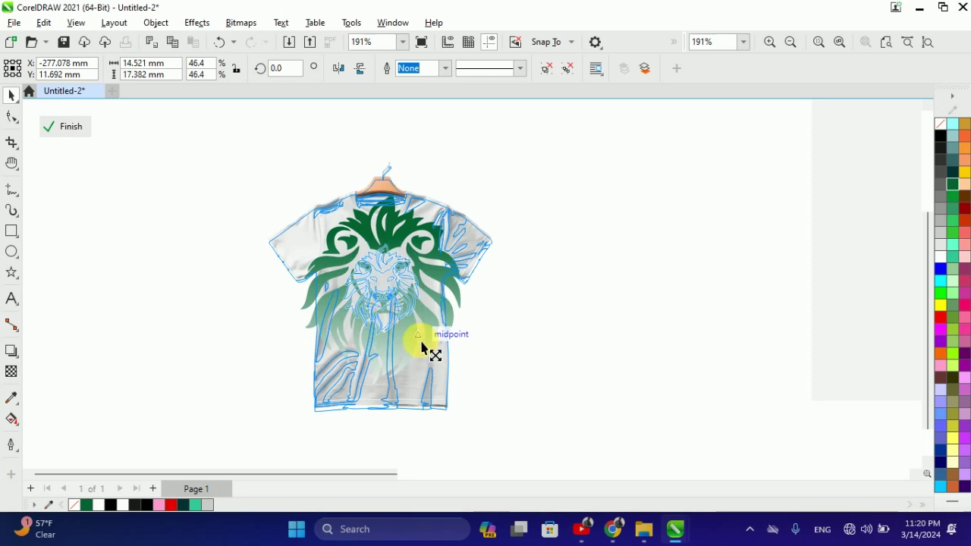
scroll(404, 282, "up", 2)
scroll(405, 283, "up", 1)
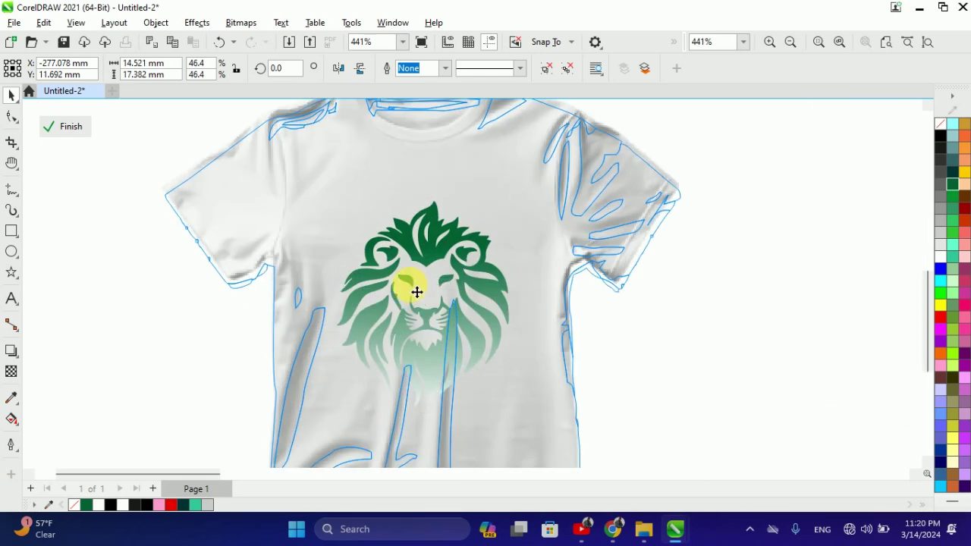
left_click_drag(416, 292, 361, 295)
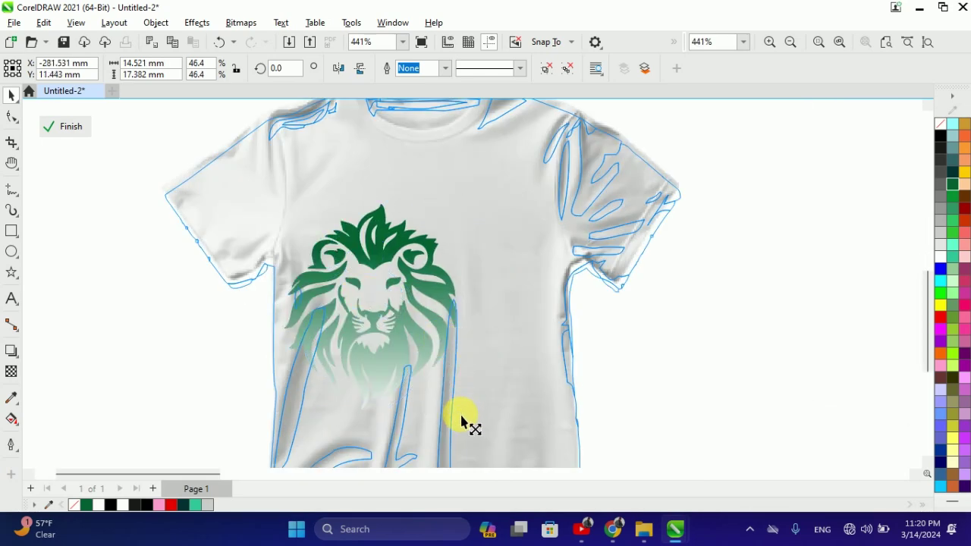
left_click_drag(461, 421, 440, 394)
left_click_drag(402, 325, 345, 350)
scroll(369, 336, "down", 2)
scroll(371, 358, "up", 1)
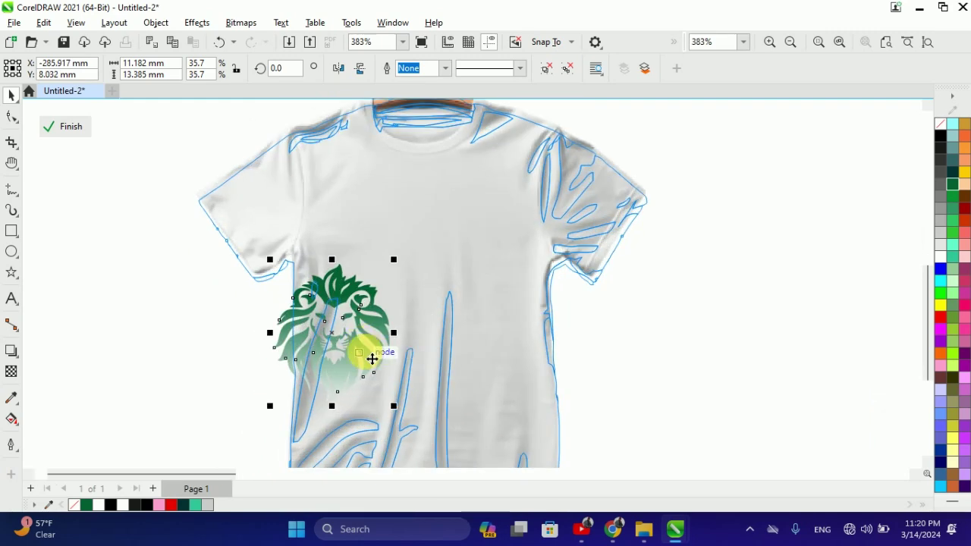
left_click(76, 133)
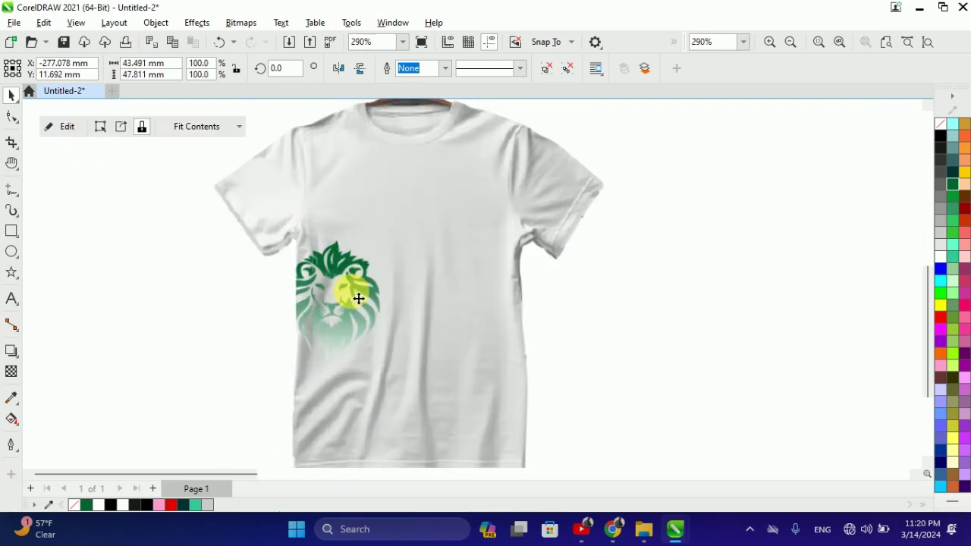
- Reopen the T-shirt's clip contents, set the lion's transparency merge mode to Multiply, and exit the clip
left_click(62, 126)
left_click(356, 266)
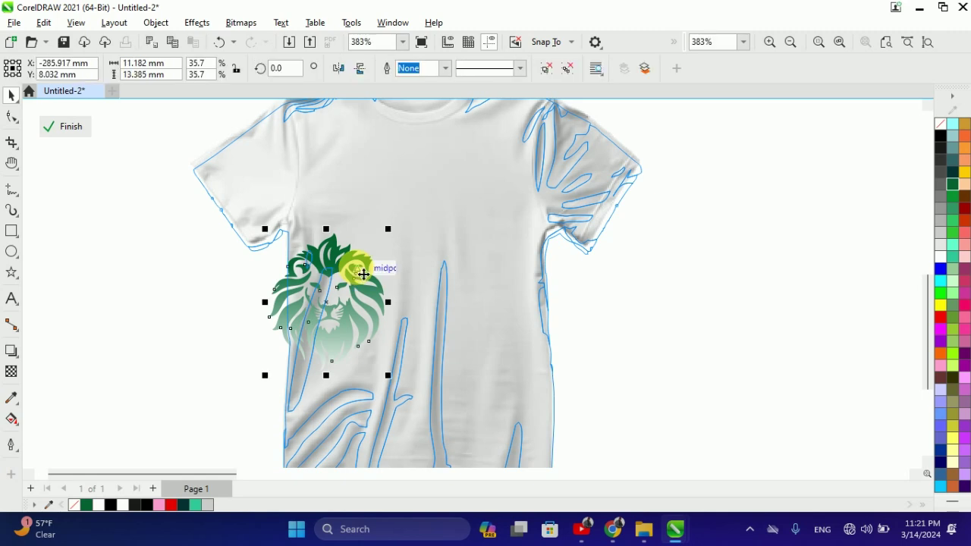
left_click(11, 370)
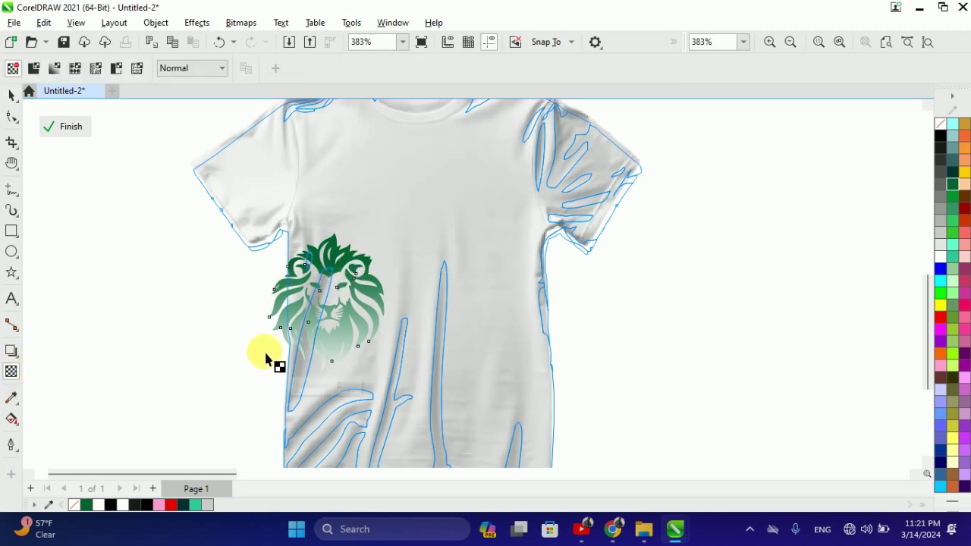
left_click(196, 69)
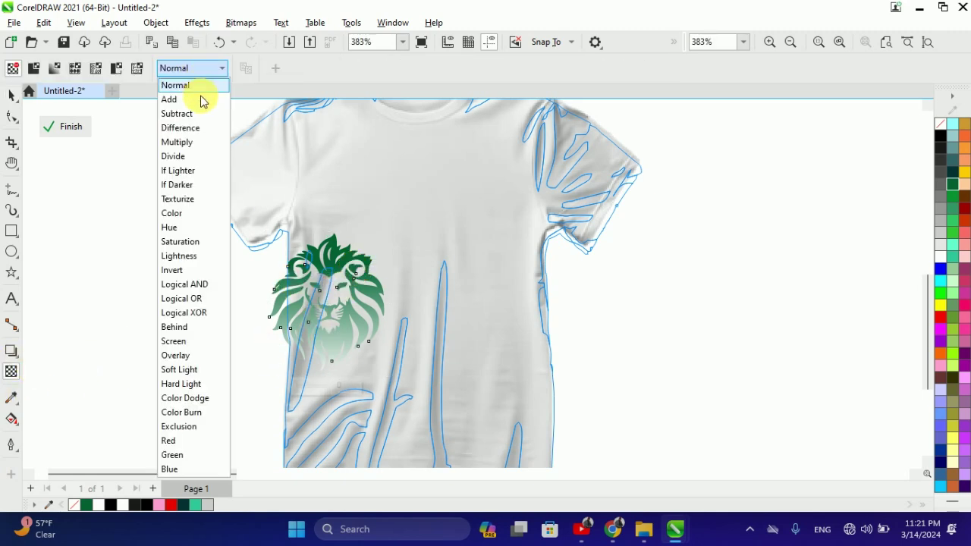
left_click(194, 142)
key("space")
key("Escape")
scroll(335, 293, "down", 2)
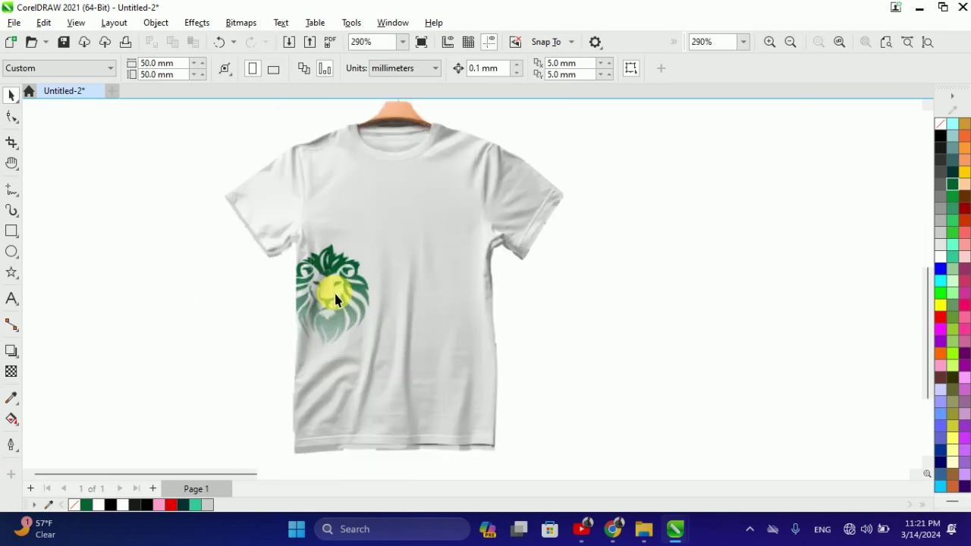
scroll(334, 291, "up", 1)
- Move the striped ribbon onto the T-shirt, bring it to the front and shrink it to about 39 × 14 mm
scroll(339, 271, "down", 3)
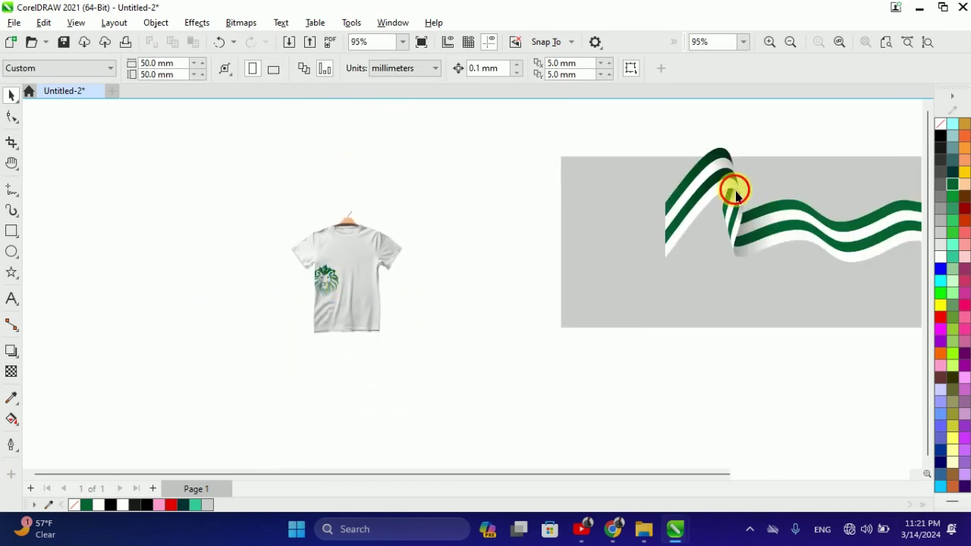
left_click_drag(735, 195, 380, 254)
scroll(383, 256, "up", 2)
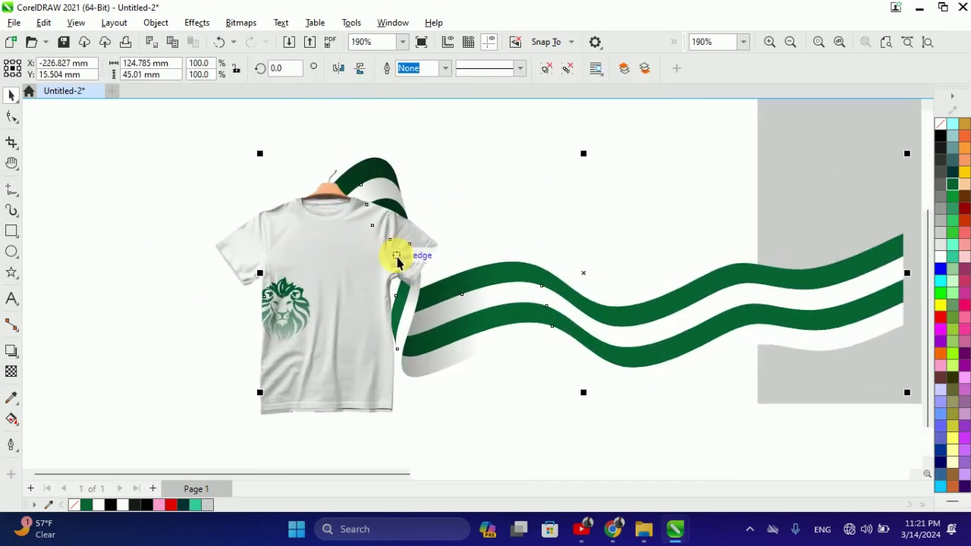
key("shift+Page_Up")
scroll(425, 259, "down", 2)
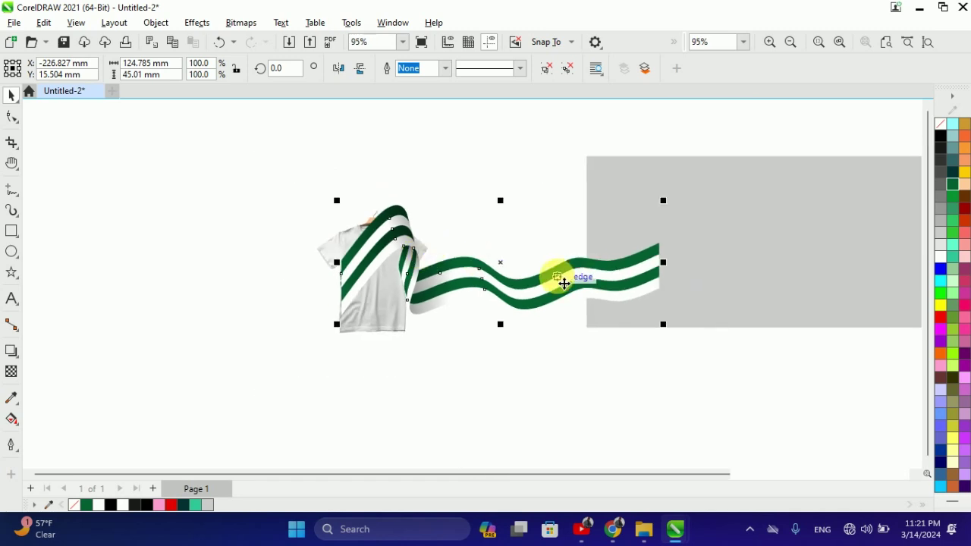
left_click_drag(662, 328, 441, 285)
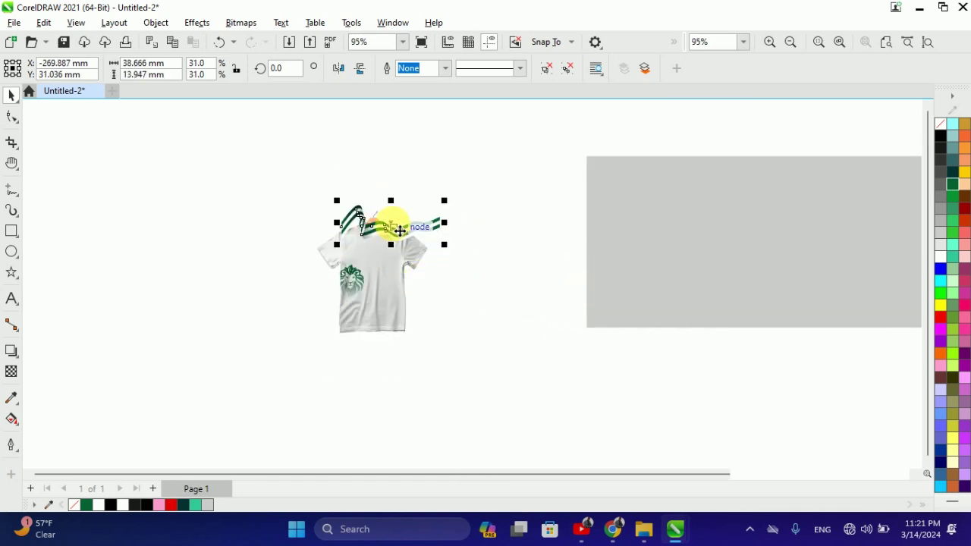
- Move the ribbon aside and enlarge the T-shirt to about 106 × 117 mm
left_click_drag(399, 230, 597, 255)
left_click(375, 276)
left_click_drag(434, 345, 535, 436)
- Bring the ribbon back to the T-shirt's right sleeve, rotate it to 270° and size it to about 30 × 83 mm
left_click(585, 260)
left_click_drag(585, 261, 476, 247)
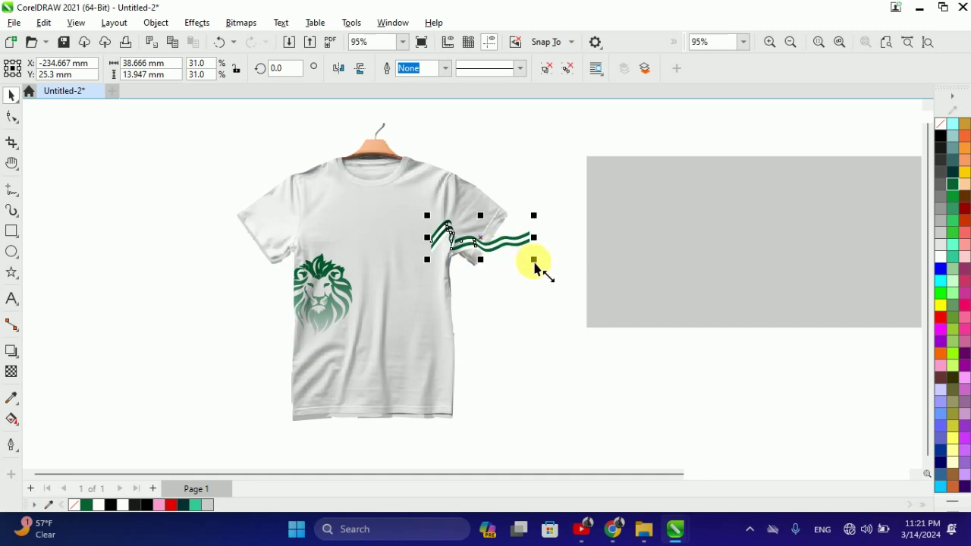
left_click_drag(540, 269, 667, 307)
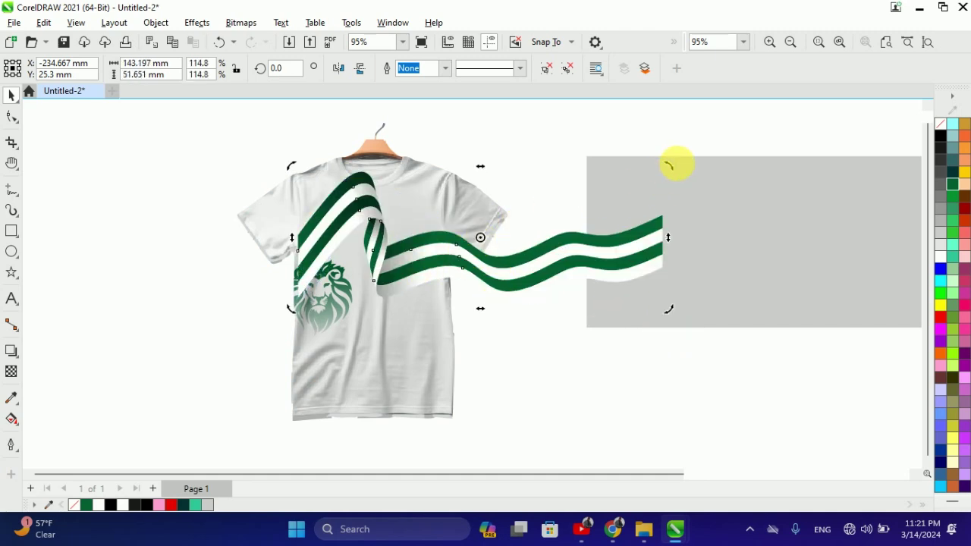
left_click_drag(673, 173, 531, 350)
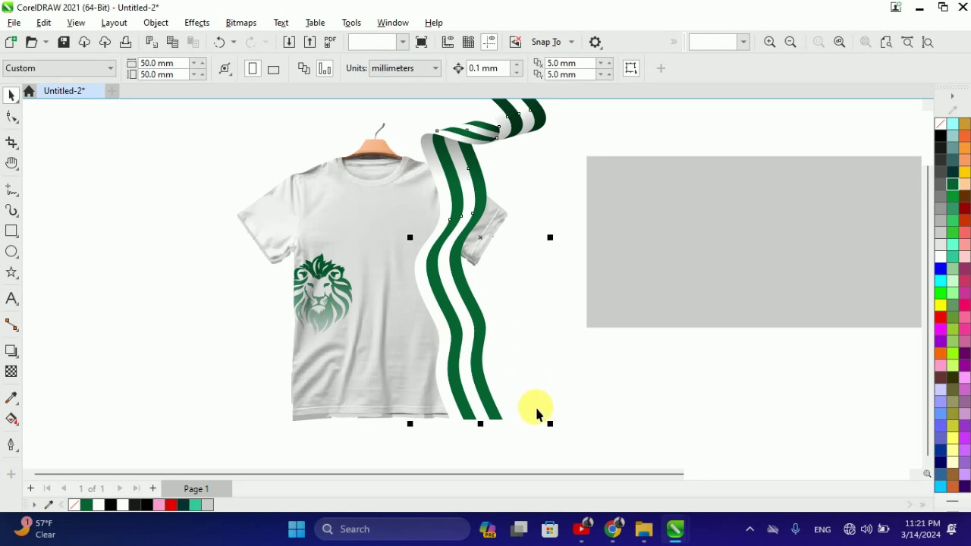
left_click_drag(552, 425, 526, 399)
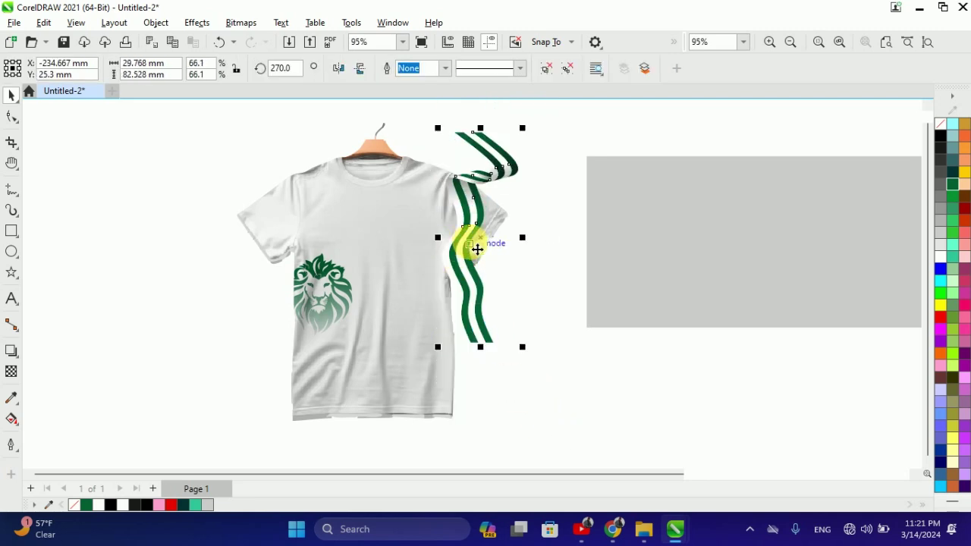
- Position the ribbon over the T-shirt's right half and enlarge it to about 38 × 103 mm, spanning from collar to hem
left_click_drag(476, 249, 410, 281)
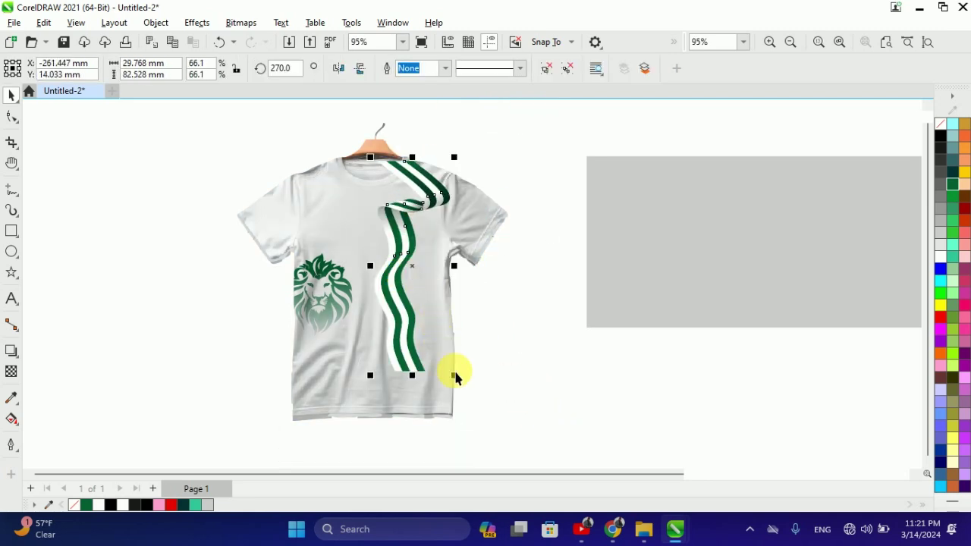
mouse_move(460, 383)
left_mouse_down()
mouse_move(485, 397)
mouse_move(472, 397)
left_mouse_up()
left_click_drag(412, 265, 395, 280)
left_click_drag(448, 414, 473, 429)
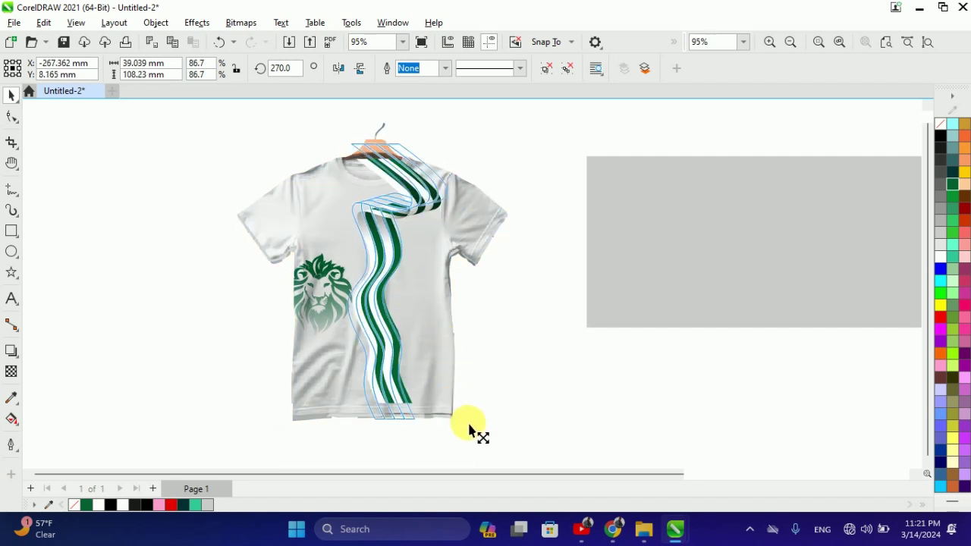
- PowerClip the ribbon inside the T-shirt and reposition it within the clip to run from the right shoulder to the hem
left_click_drag(395, 250, 380, 200)
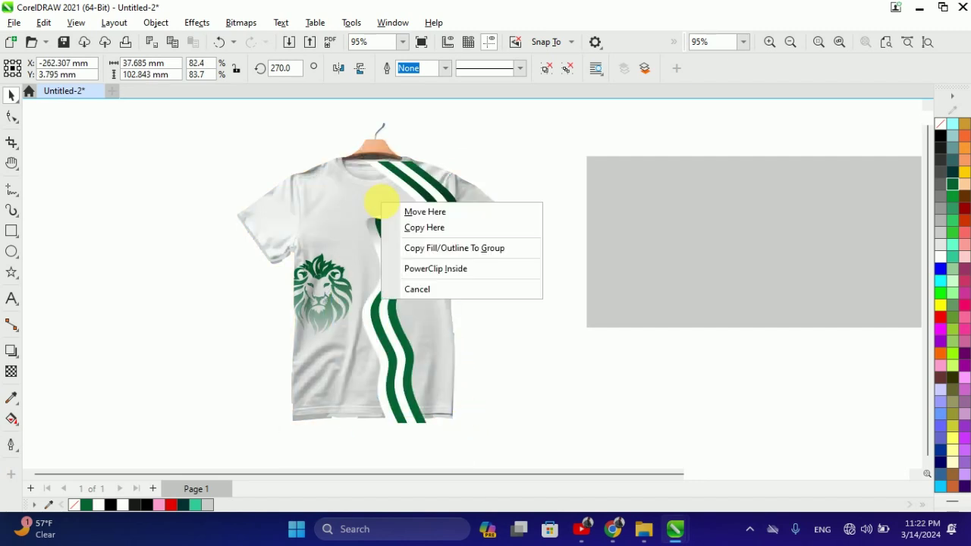
left_click(436, 269)
left_click(67, 127)
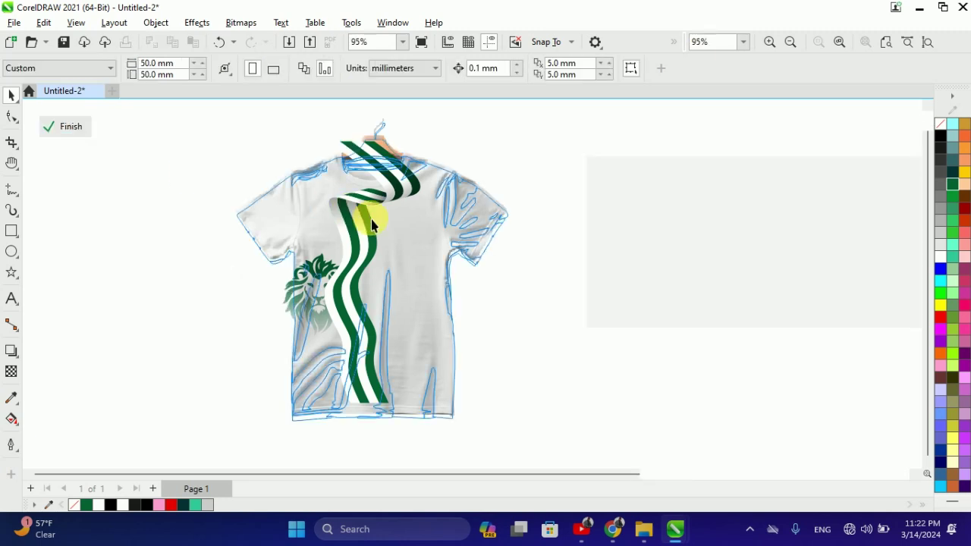
left_click(361, 224)
left_click(404, 196)
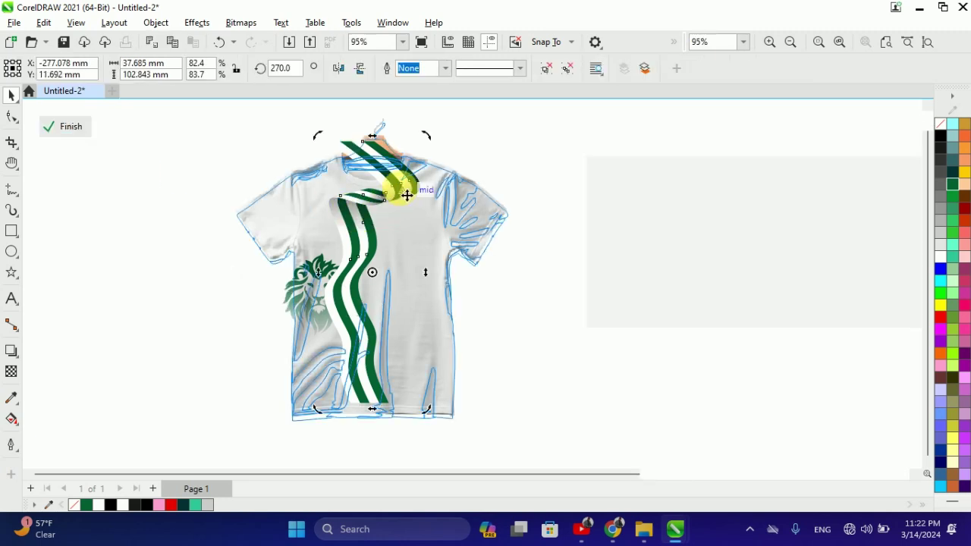
left_click_drag(371, 248, 415, 265)
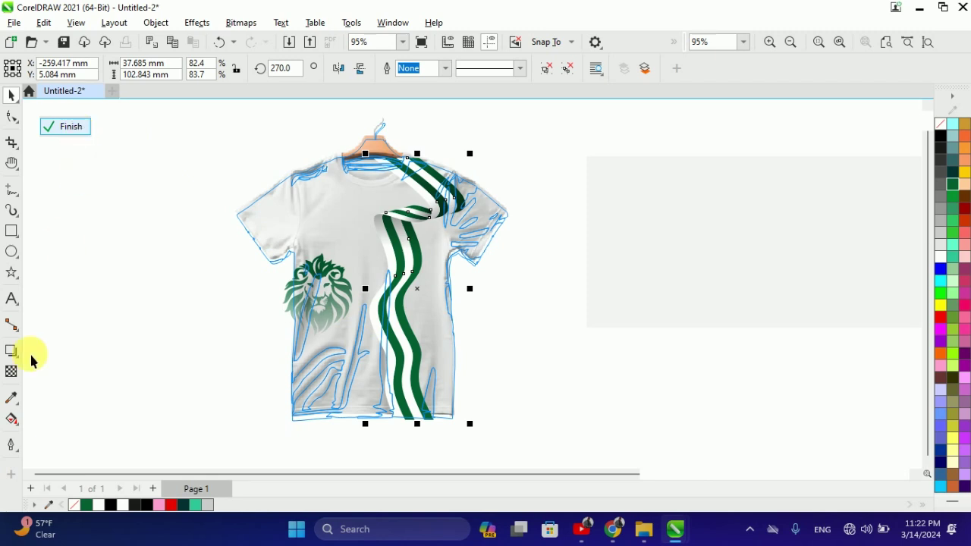
- Set the ribbon's transparency merge mode to Multiply and finish editing the T-shirt's clip contents
left_click(18, 375)
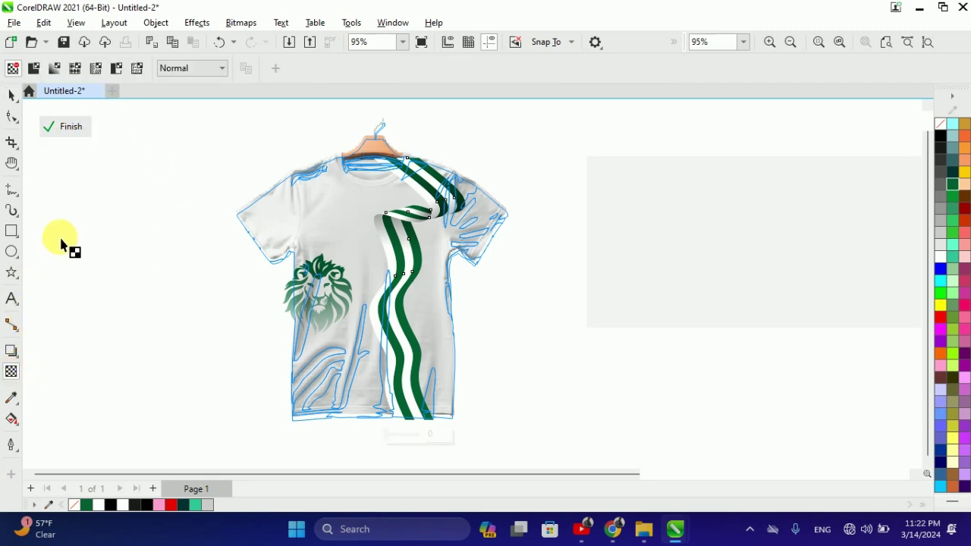
left_click(180, 69)
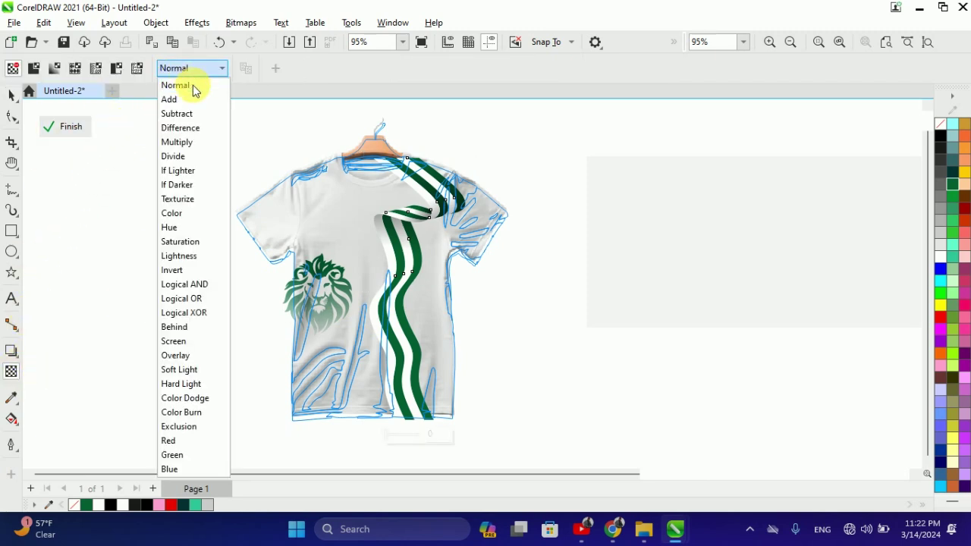
left_click(190, 146)
left_click(51, 141)
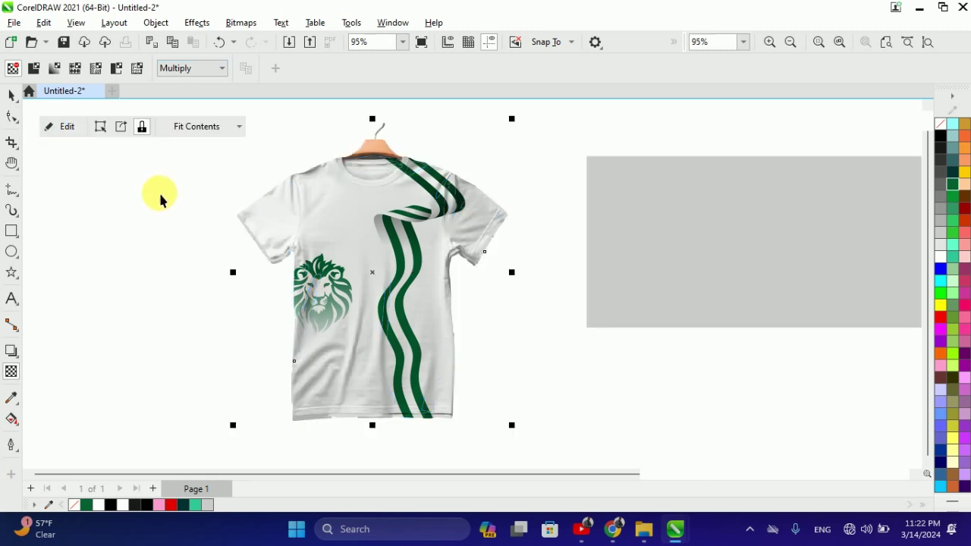
left_click(159, 190)
scroll(434, 227, "up", 2)
scroll(440, 235, "down", 2)
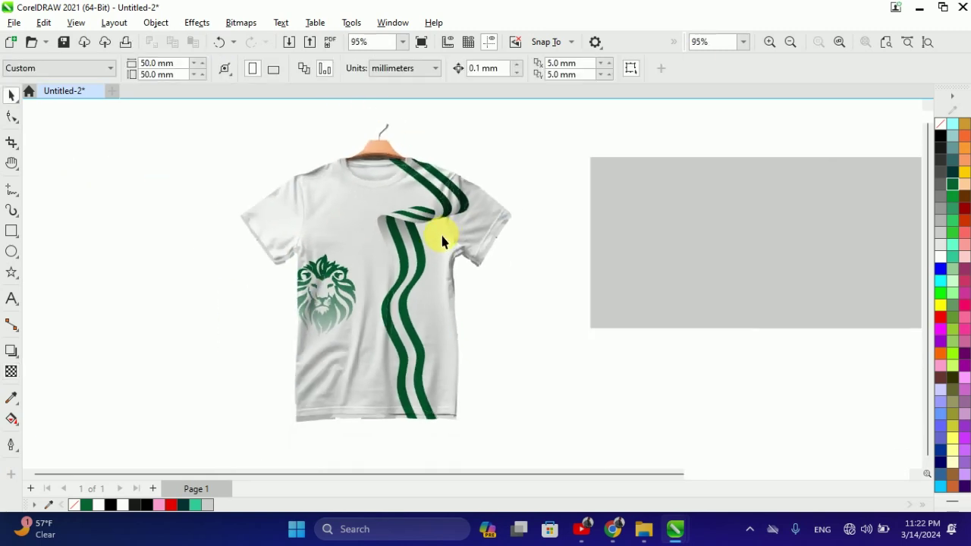
- Unlock the grey background rectangle beside the T-shirt and delete it
scroll(439, 254, "up", 1)
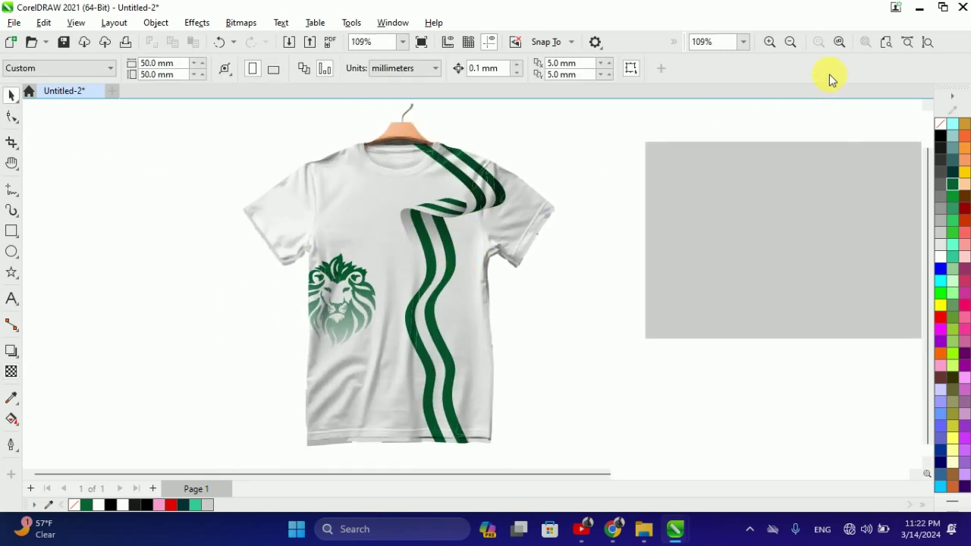
left_click(839, 41)
right_click(622, 220)
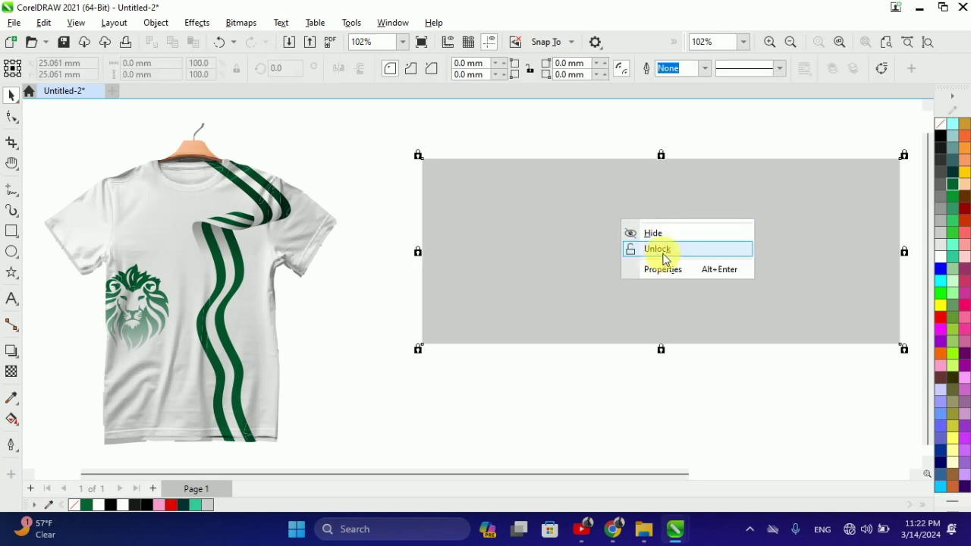
left_click(663, 257)
key("Delete")
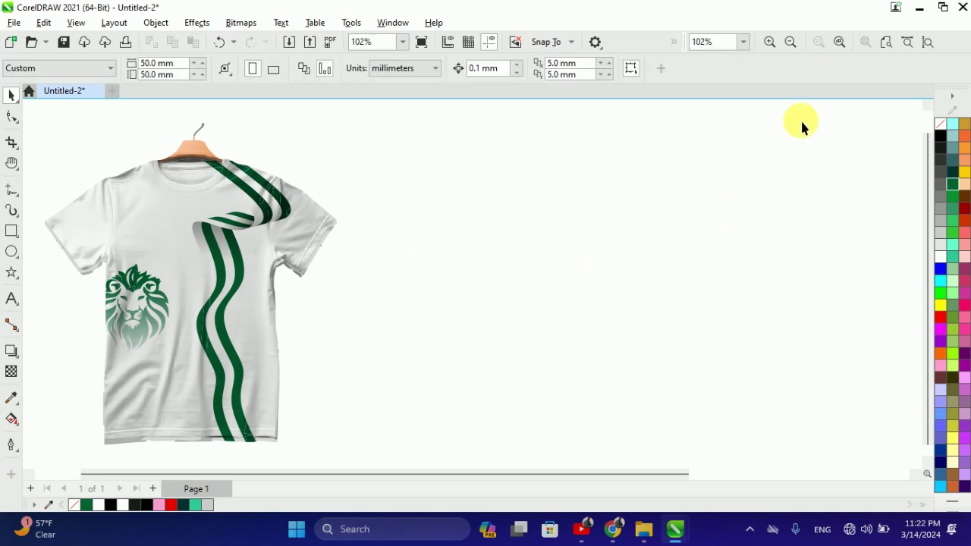
- Inspect the finished T-shirt mockup and show it in full-screen preview
left_click(840, 41)
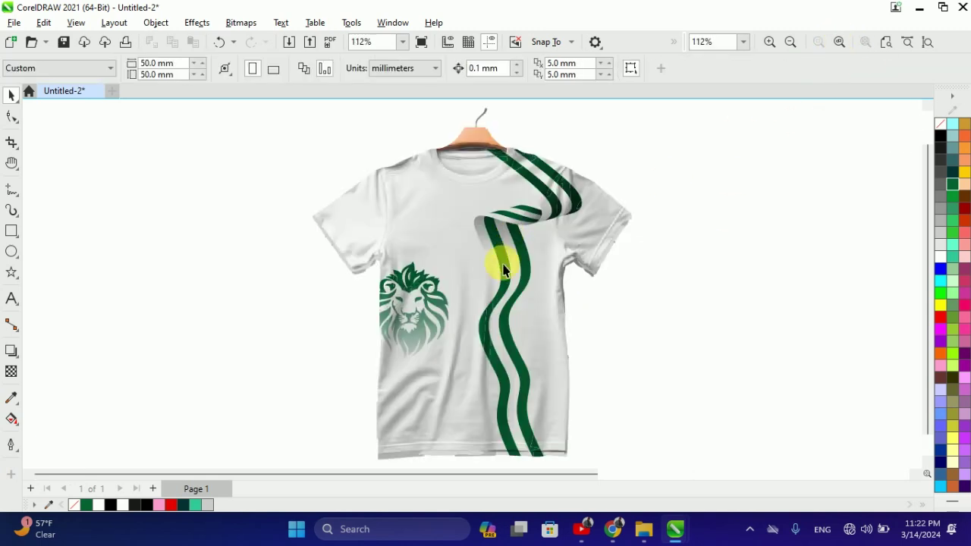
left_click(472, 252)
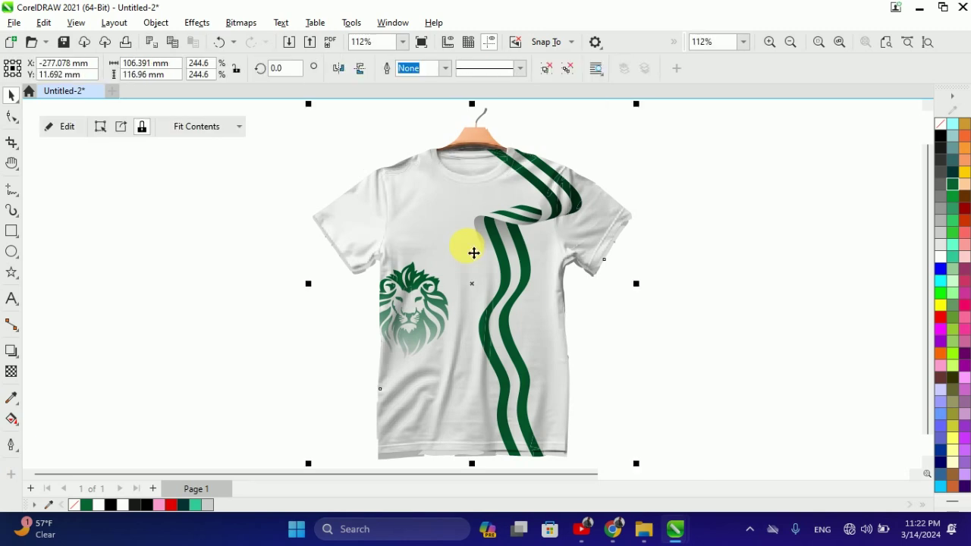
key("Escape")
scroll(503, 290, "up", 1)
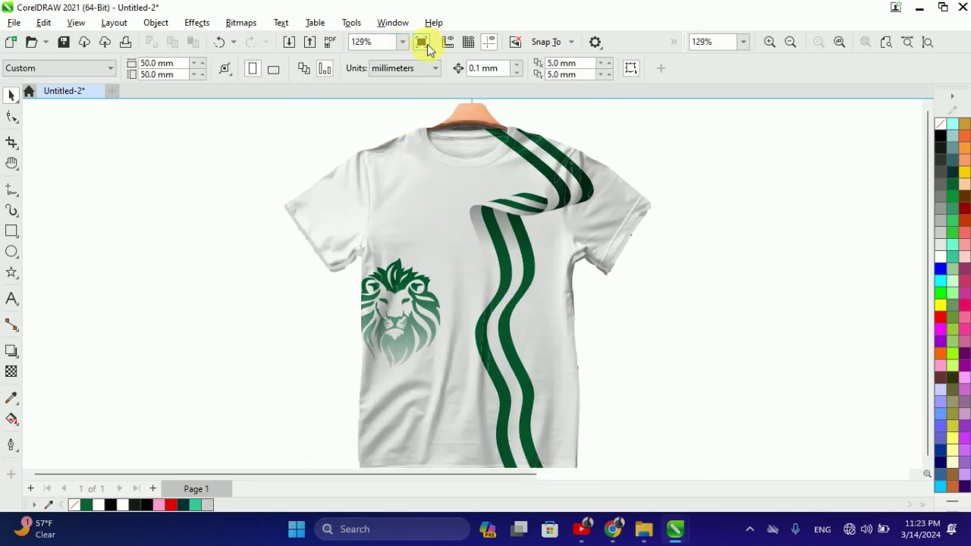
left_click(427, 42)
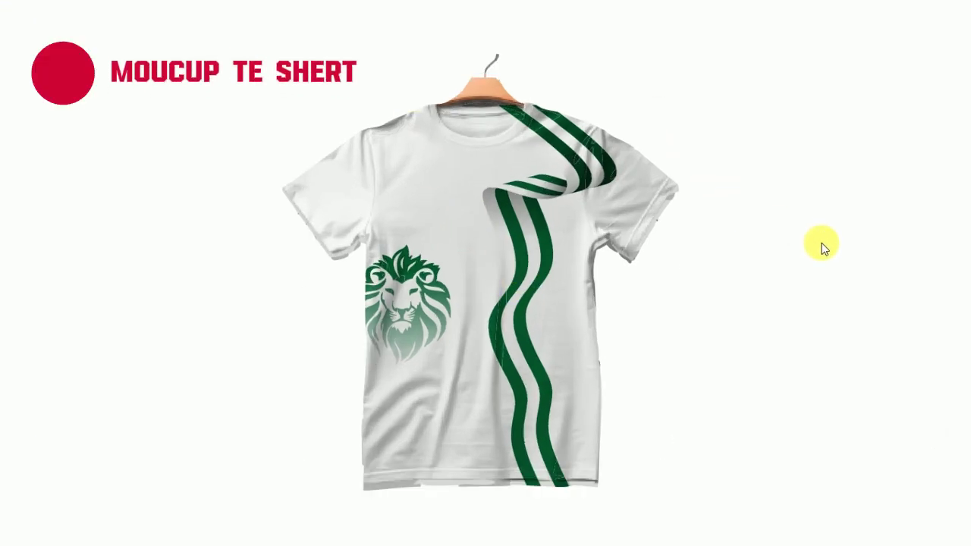